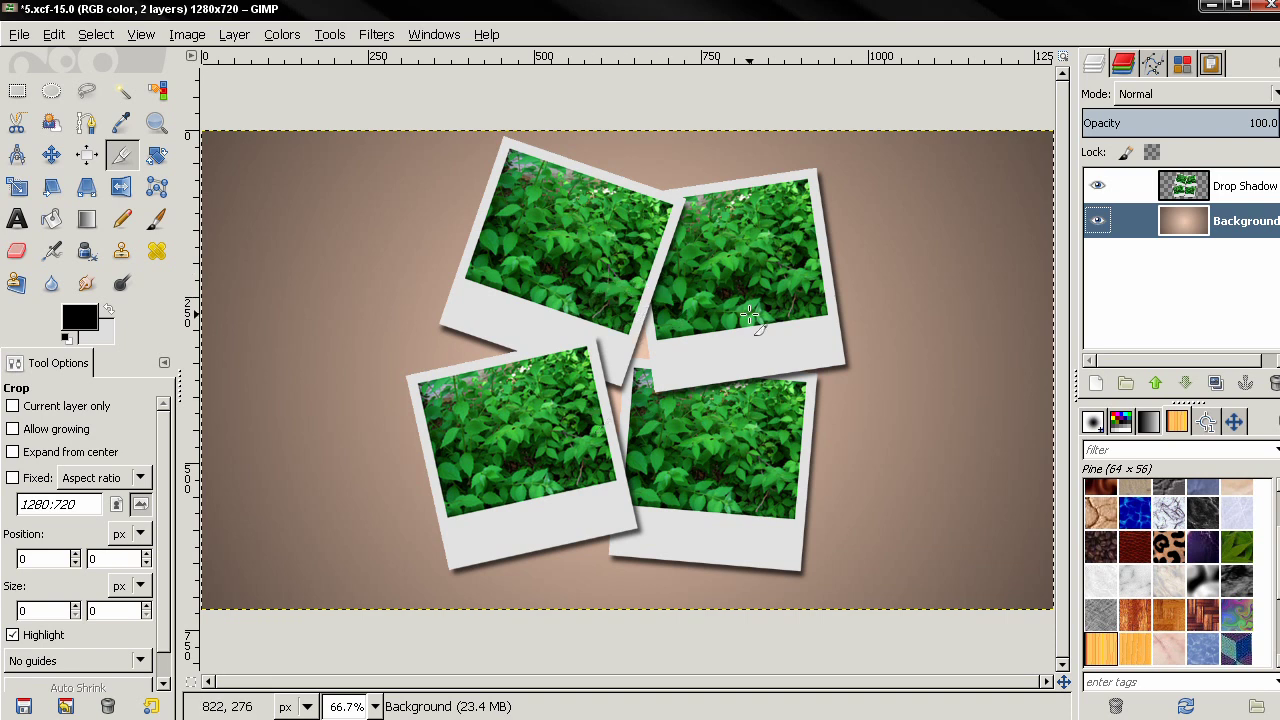
Step: Delete the Drop Shadow photo-collage layer, leaving only the brown vignette background
{"action": "key", "text": "minus"}
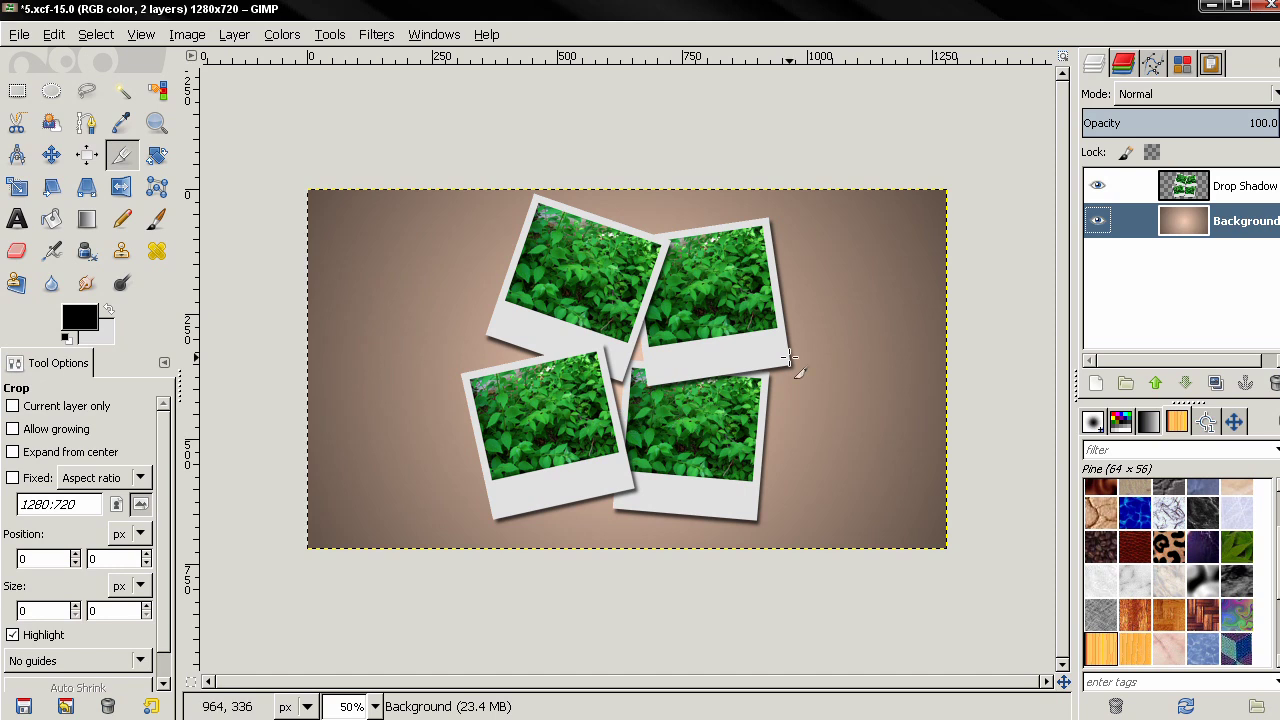
{"action": "left_click", "coordinate": [1206, 190]}
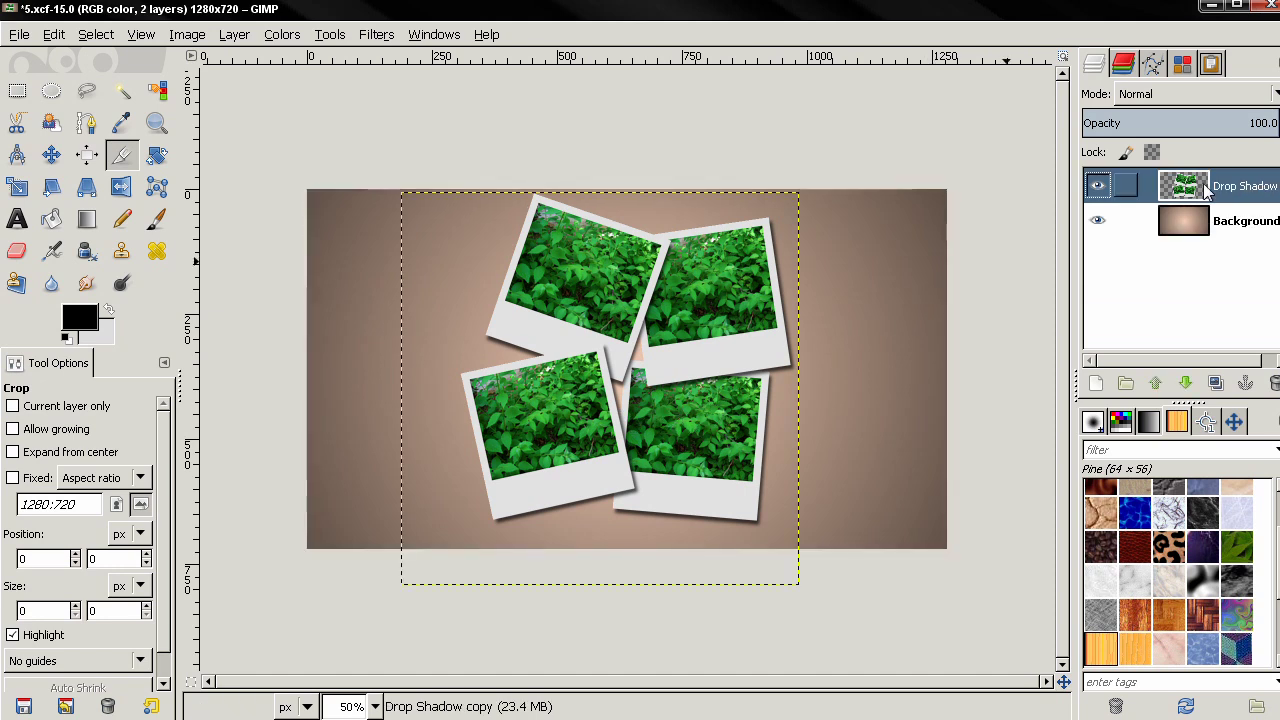
{"action": "left_click", "coordinate": [1272, 383]}
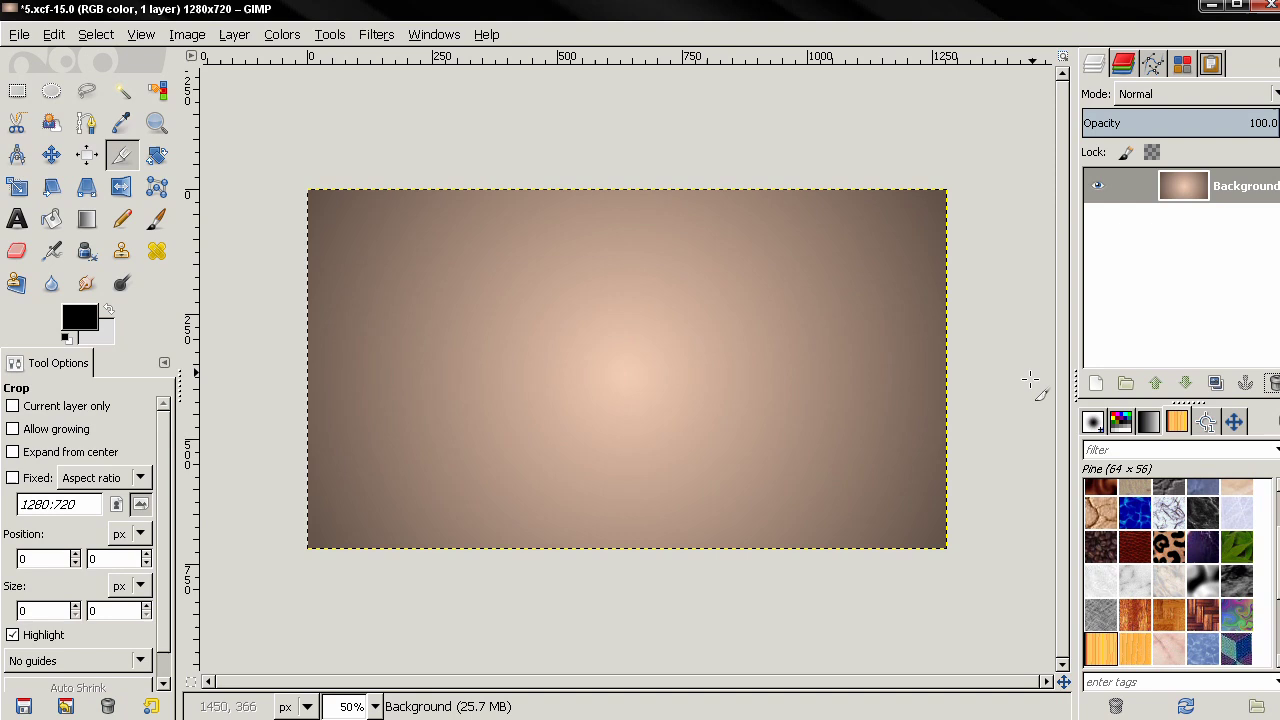
Step: Set up a new transparent layer measuring 10.2 × 10.5 cm
{"action": "left_click", "coordinate": [1095, 383]}
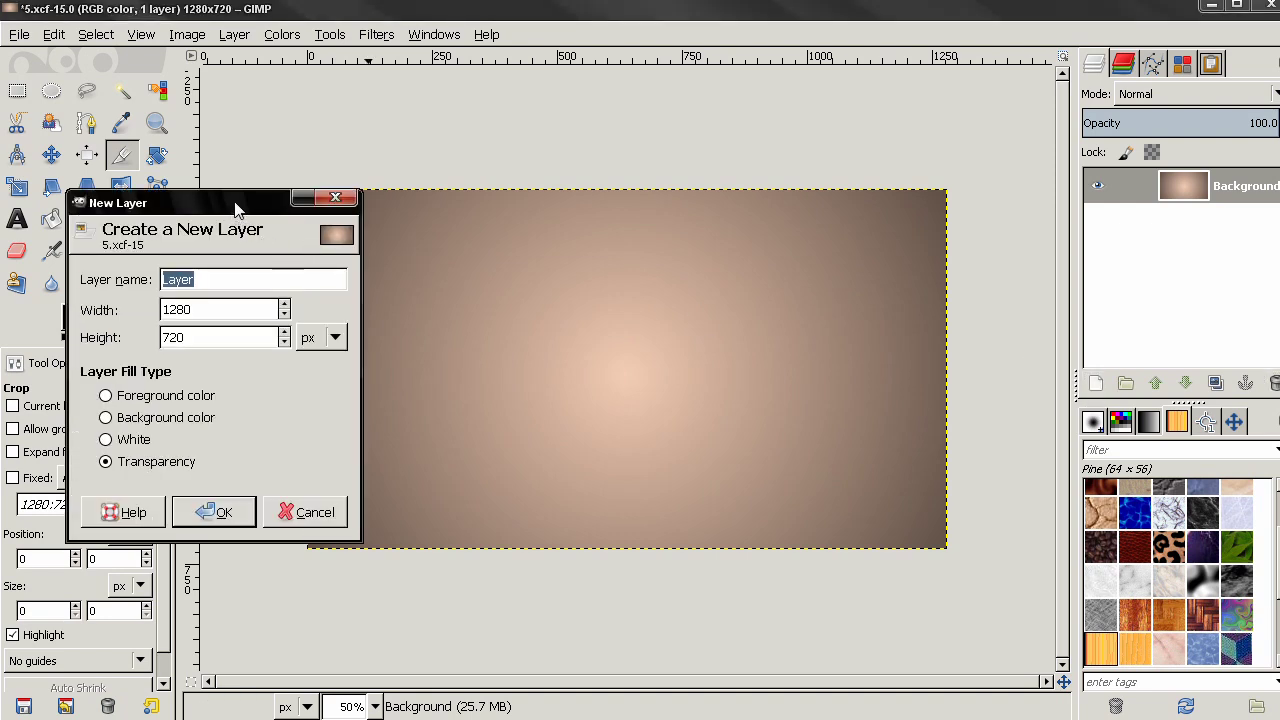
{"action": "left_click_drag", "start_coordinate": [236, 208], "coordinate": [300, 183]}
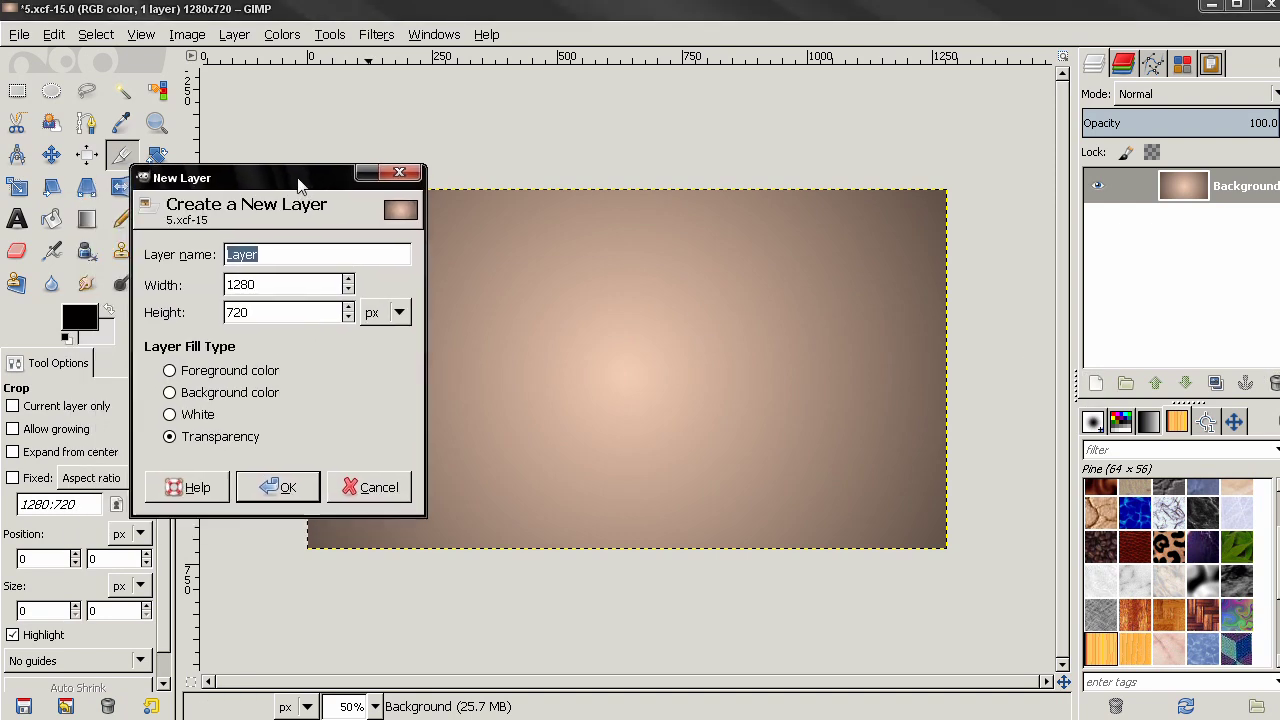
{"action": "left_click", "coordinate": [397, 313]}
{"action": "left_click", "coordinate": [384, 452]}
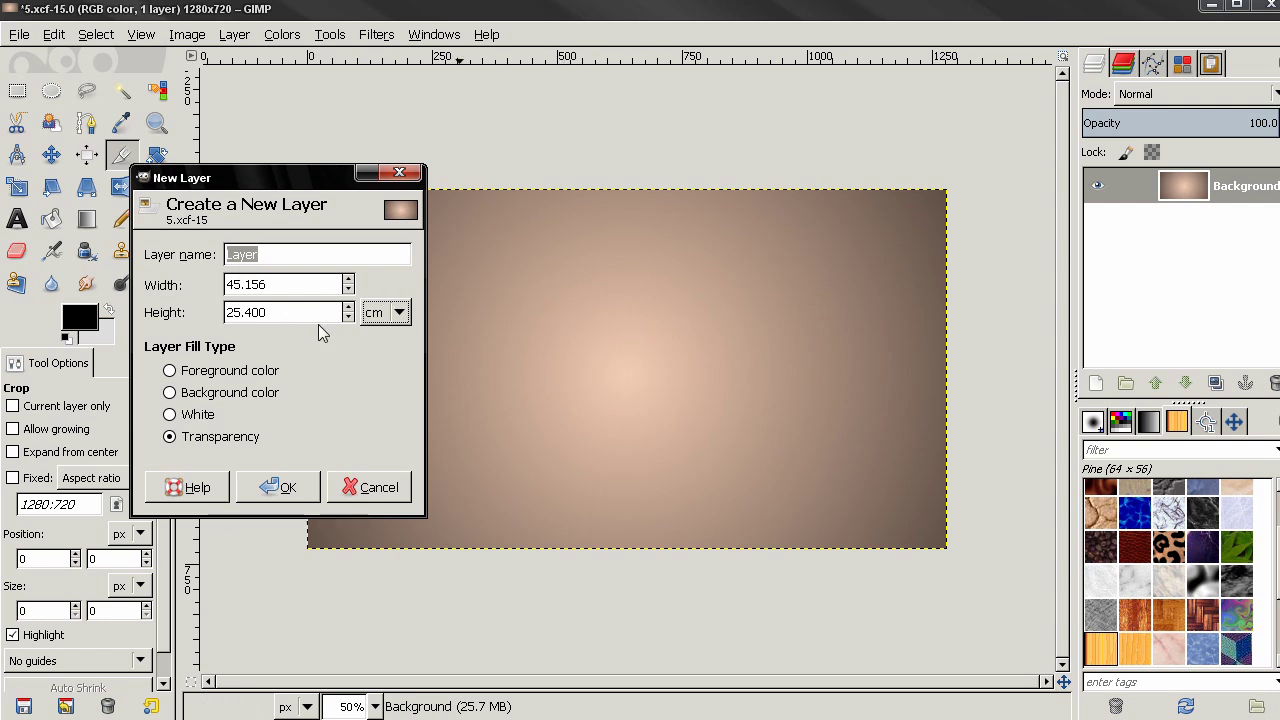
{"action": "double_click", "coordinate": [287, 284]}
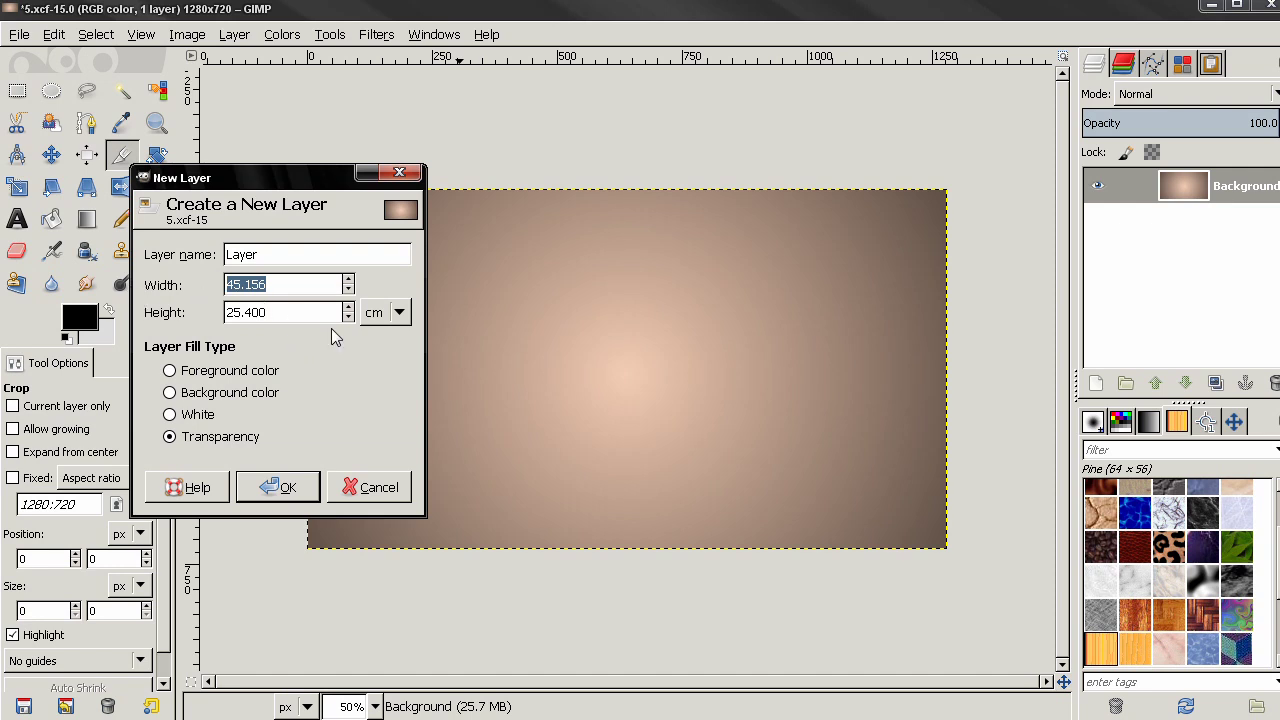
{"action": "type", "text": "10.2"}
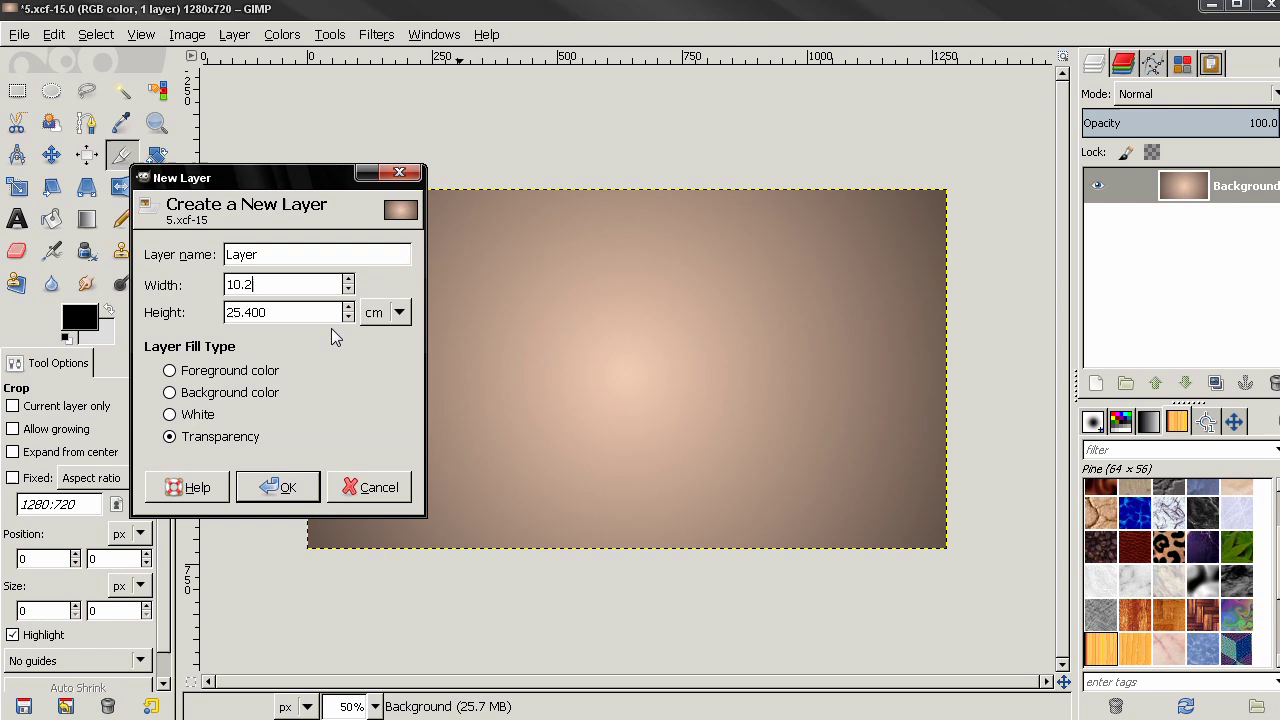
{"action": "key", "text": "Tab"}
{"action": "type", "text": "10.5"}
Step: Confirm the new layer, reset colours, and set the background colour to light grey e2e2e2
{"action": "left_click", "coordinate": [278, 487]}
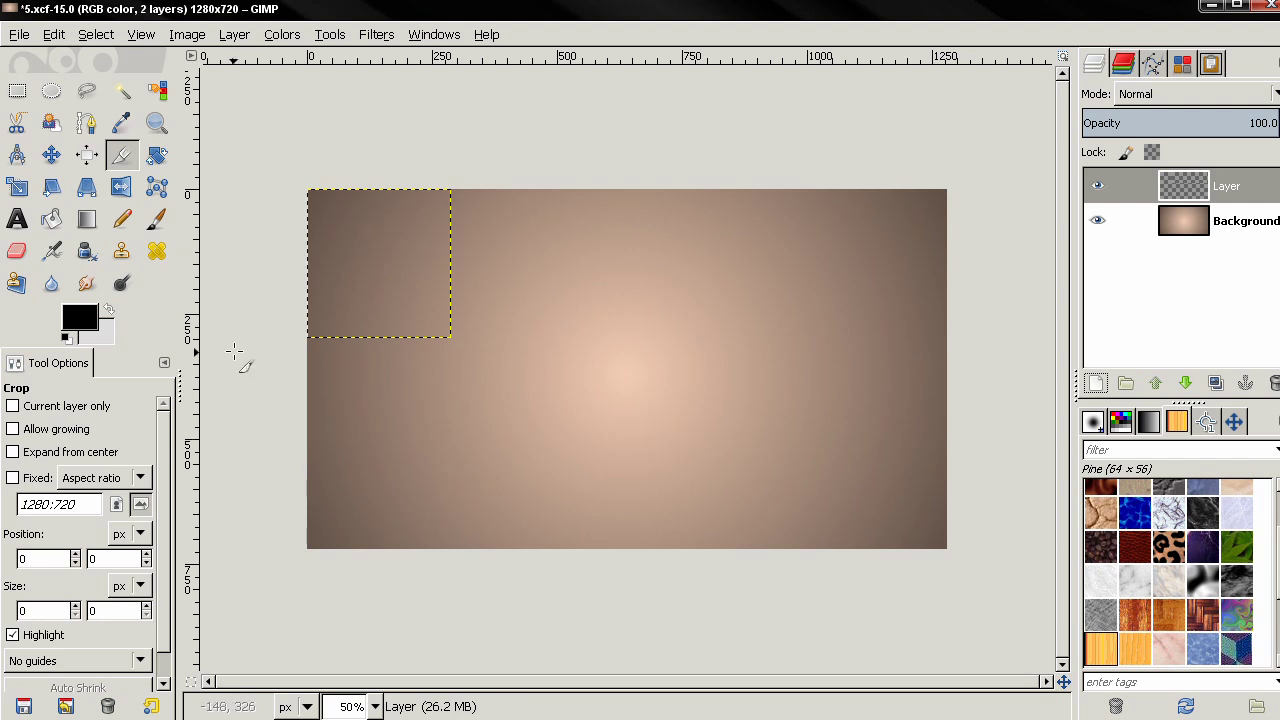
{"action": "key", "text": "d"}
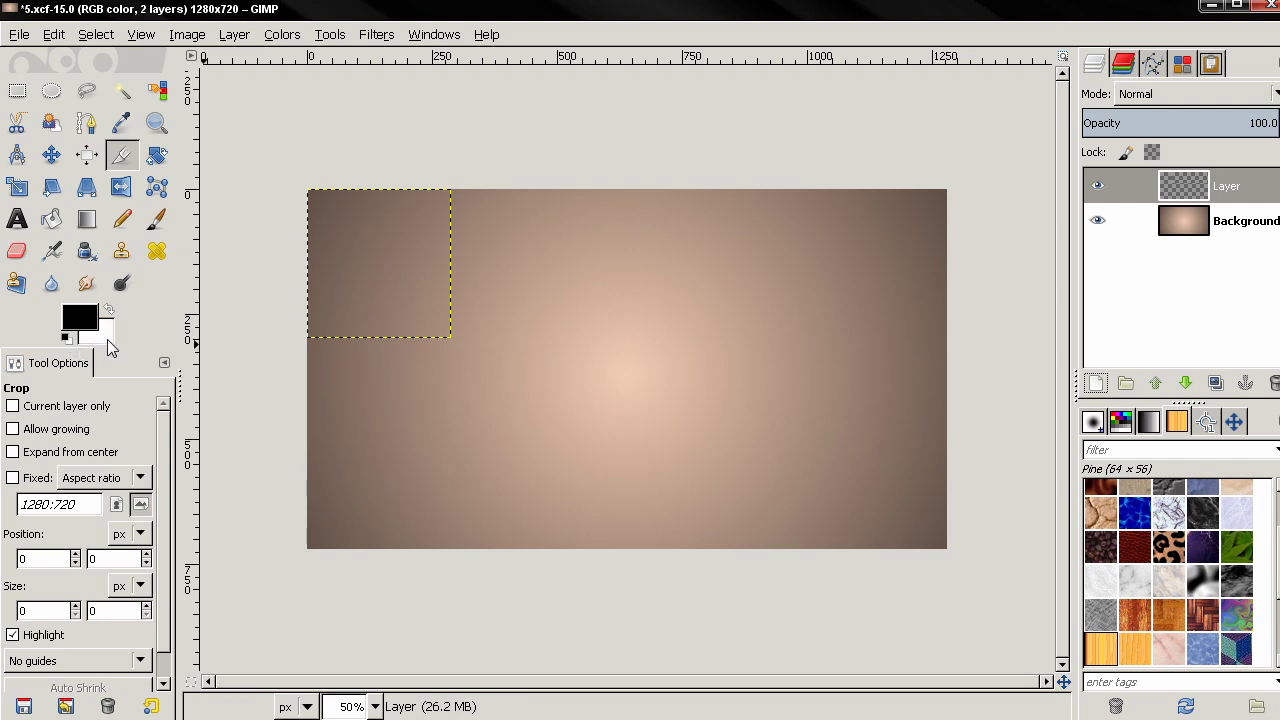
{"action": "left_click", "coordinate": [108, 338]}
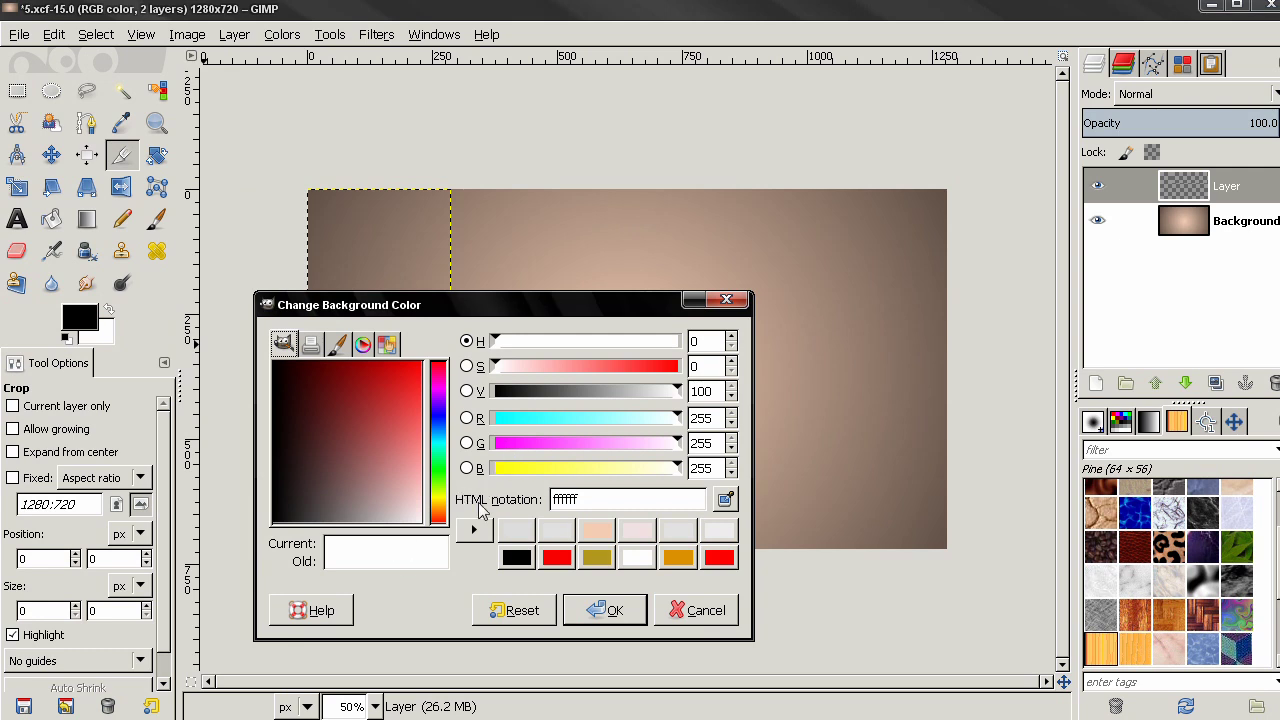
{"action": "left_click_drag", "start_coordinate": [681, 400], "coordinate": [660, 405]}
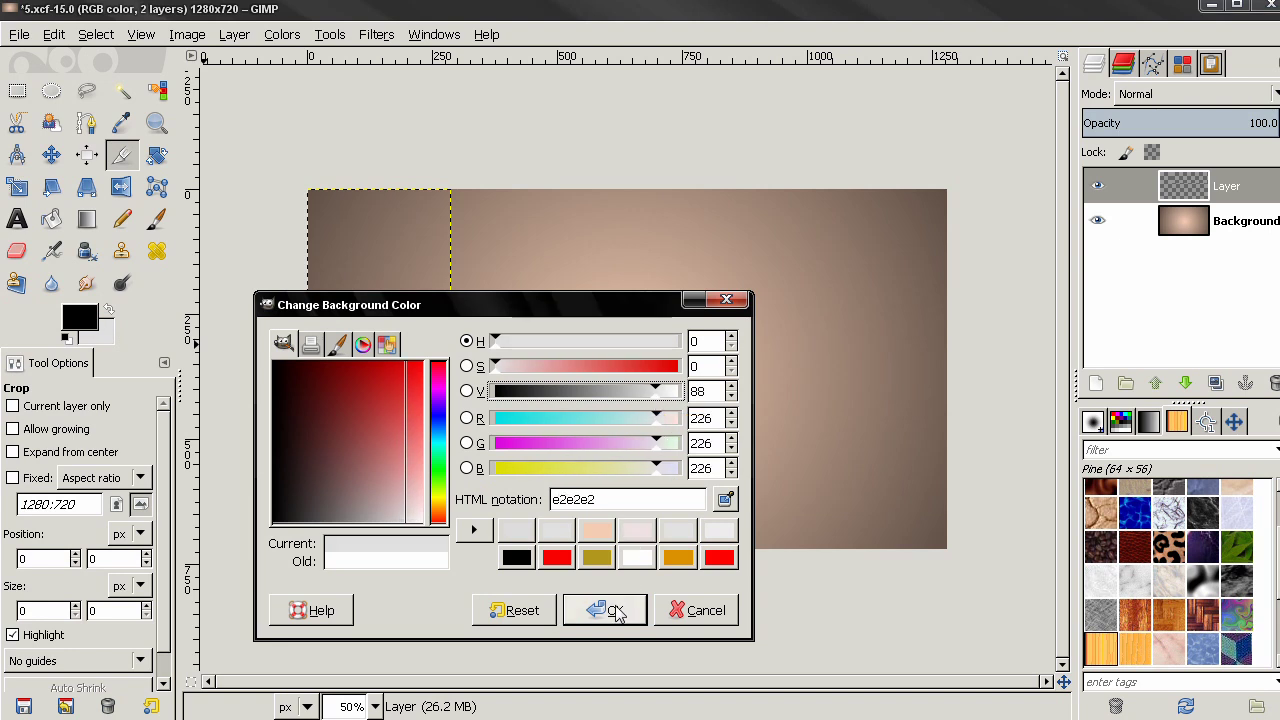
{"action": "left_click", "coordinate": [613, 612]}
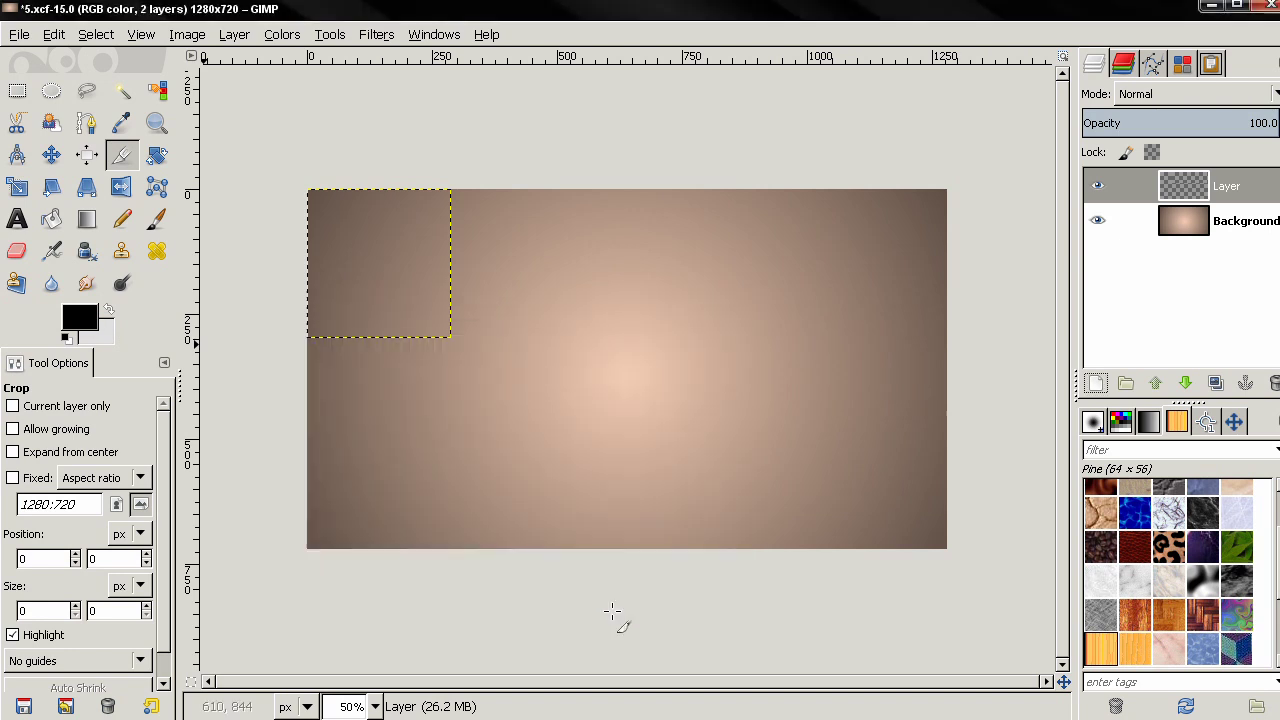
Step: Fill the new layer with the light grey background colour
{"action": "left_click", "coordinate": [56, 36]}
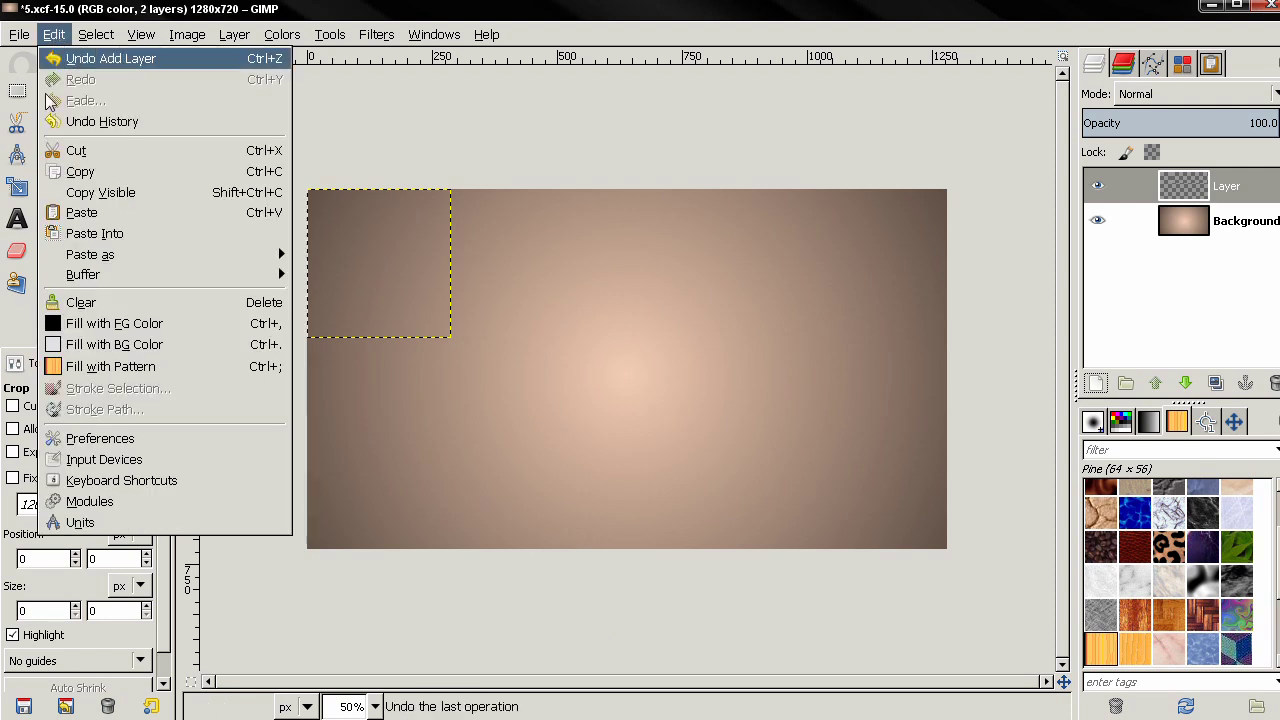
{"action": "left_click", "coordinate": [140, 350]}
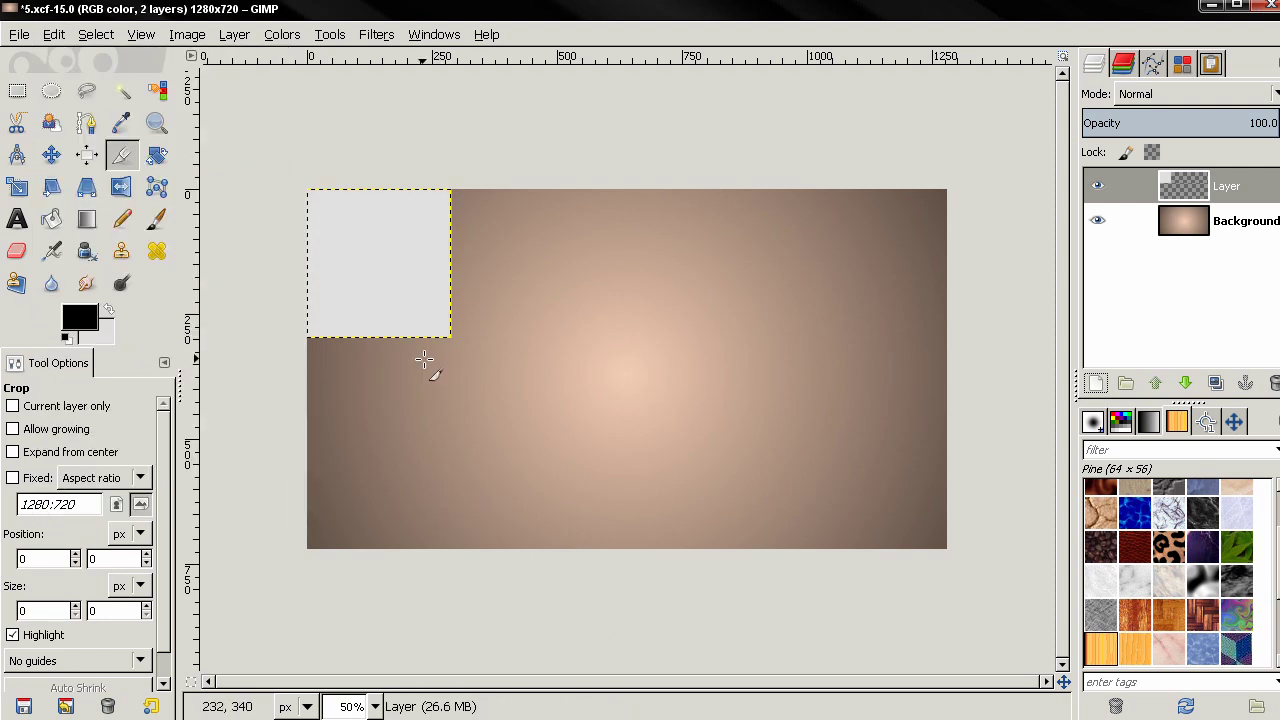
{"action": "left_click", "coordinate": [51, 154]}
{"action": "left_click_drag", "start_coordinate": [366, 274], "coordinate": [591, 366]}
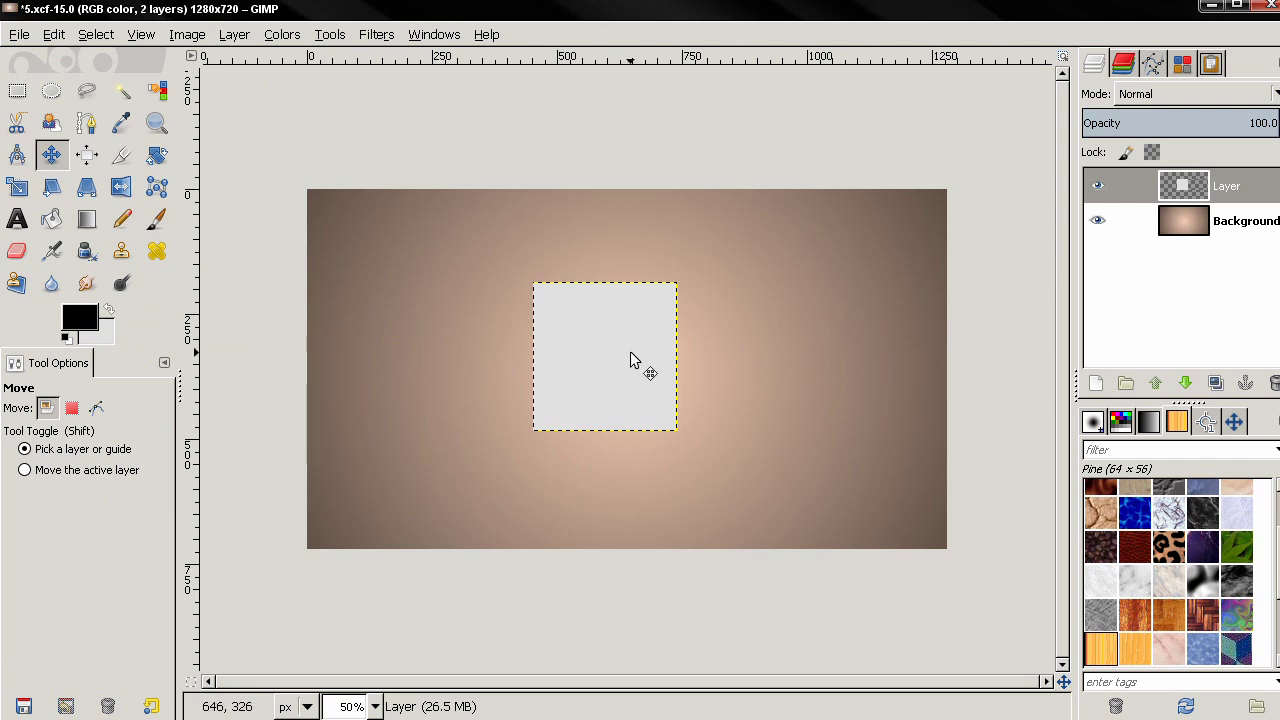
{"action": "left_click", "coordinate": [1216, 383]}
{"action": "left_click", "coordinate": [1217, 383]}
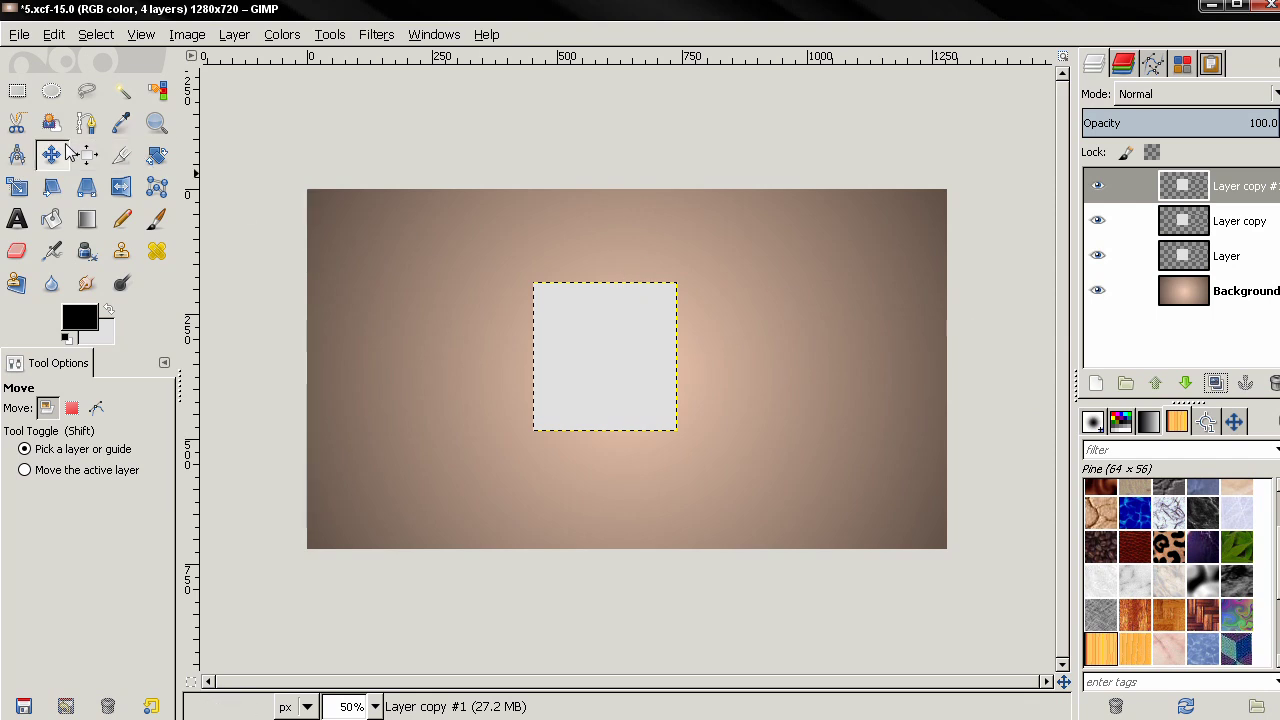
{"action": "left_click_drag", "start_coordinate": [620, 318], "coordinate": [806, 271]}
{"action": "left_click_drag", "start_coordinate": [611, 359], "coordinate": [792, 445]}
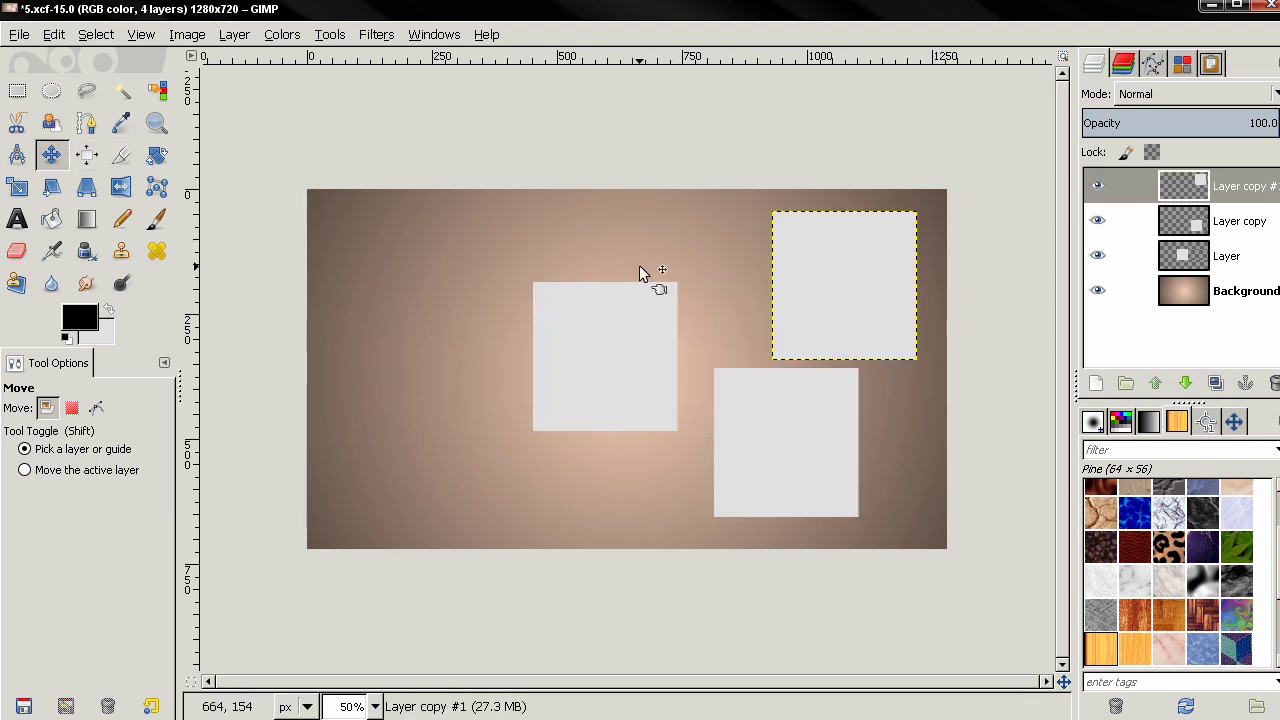
{"action": "left_click", "coordinate": [634, 353]}
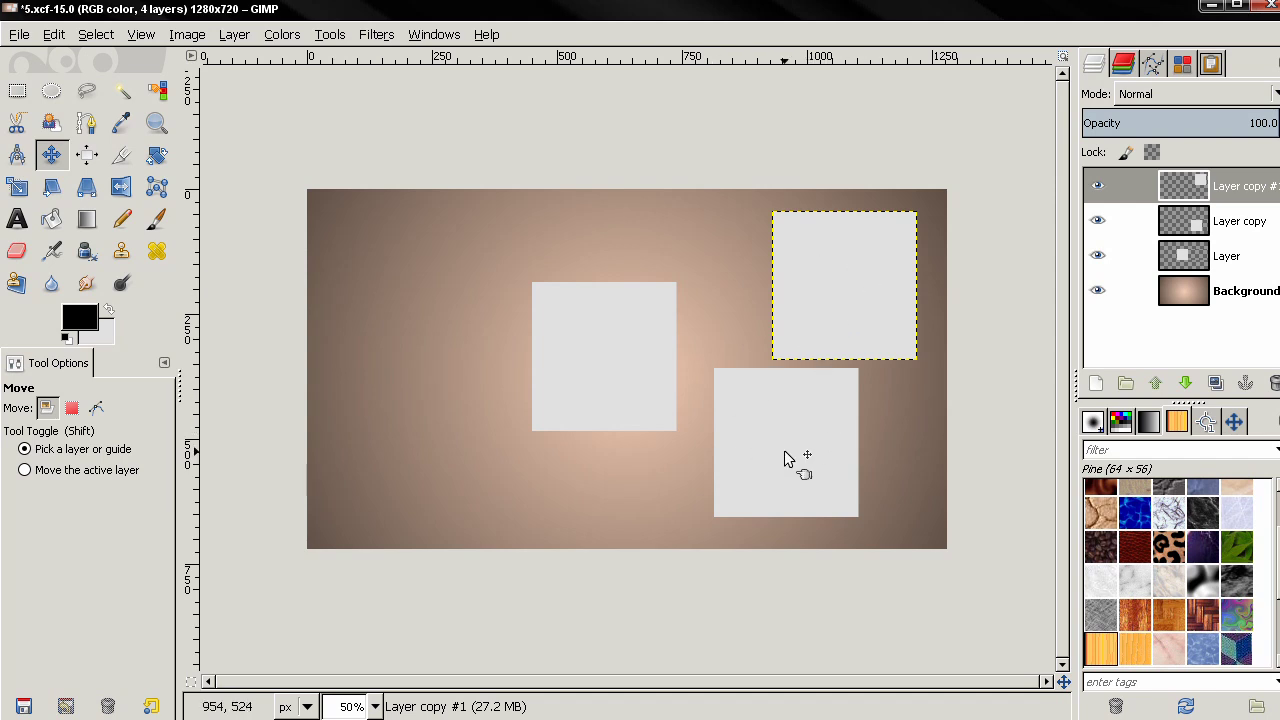
{"action": "left_click", "coordinate": [1126, 186]}
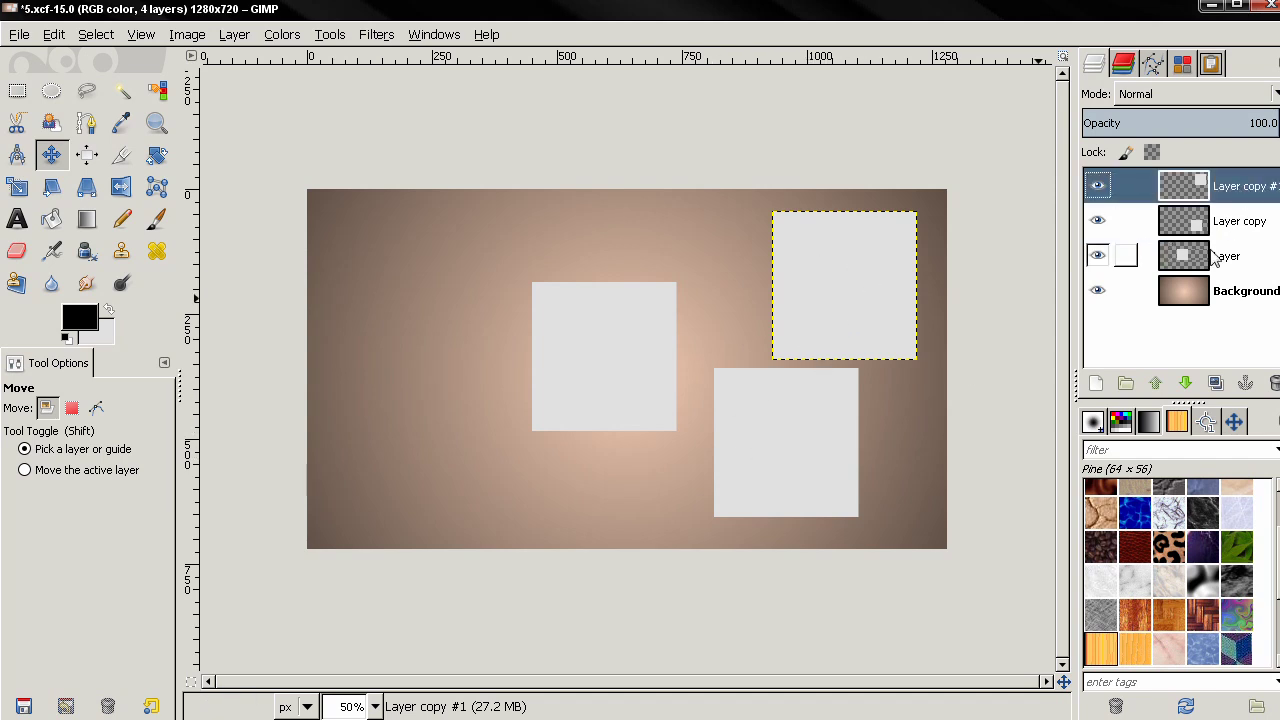
{"action": "left_click", "coordinate": [1272, 383]}
{"action": "left_click", "coordinate": [1126, 186]}
{"action": "left_click", "coordinate": [1272, 383]}
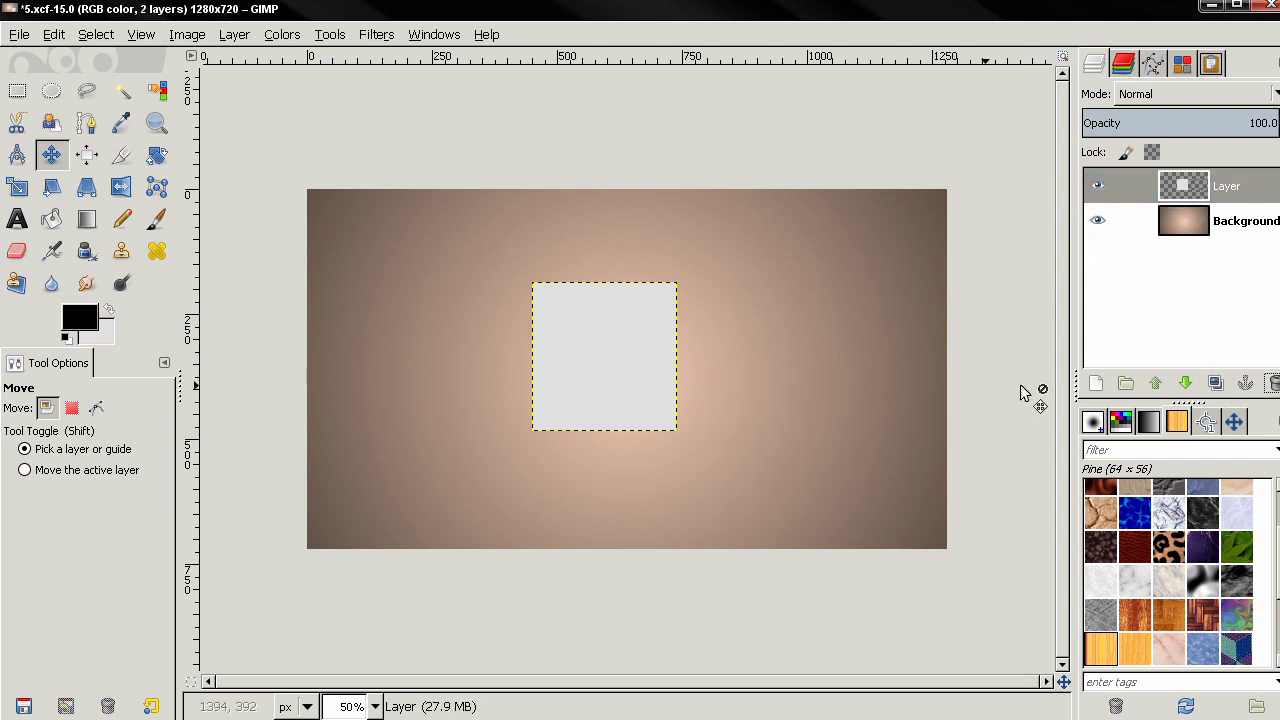
Step: Reset all filters, try a default drop shadow on the square, then undo it
{"action": "left_click", "coordinate": [376, 34]}
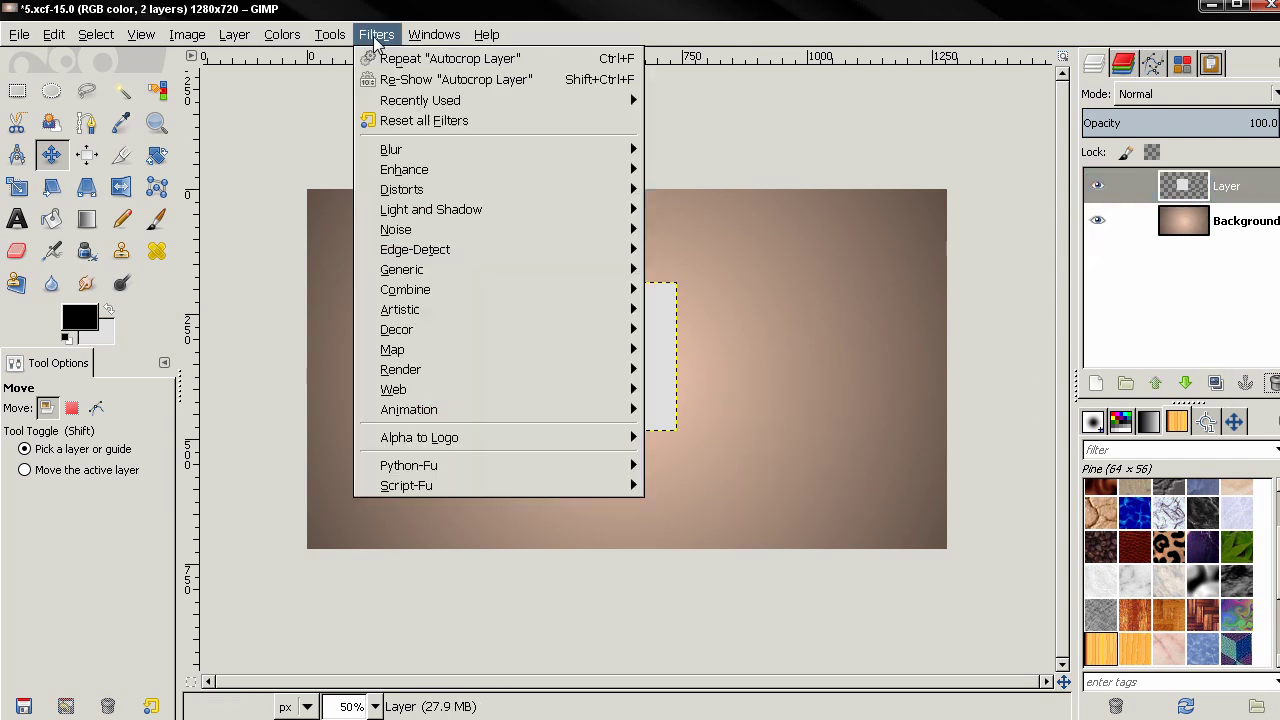
{"action": "left_click", "coordinate": [395, 120]}
{"action": "left_click", "coordinate": [115, 169]}
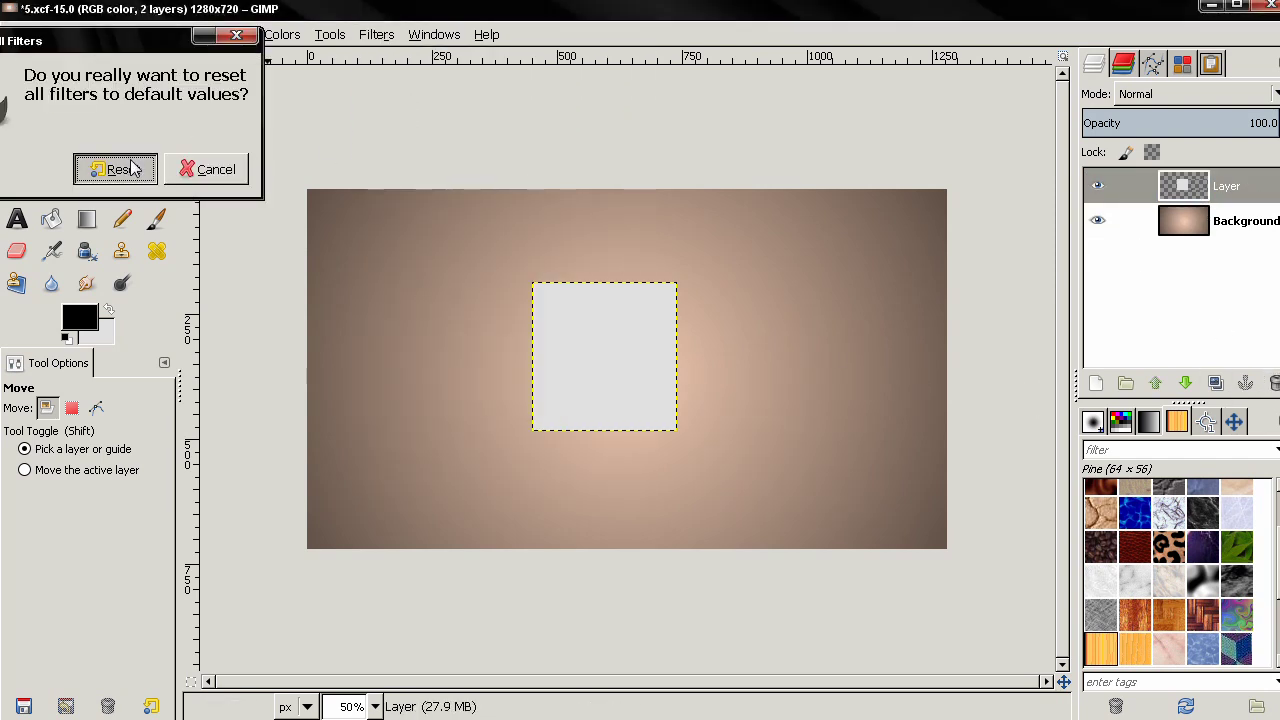
{"action": "left_click", "coordinate": [376, 34]}
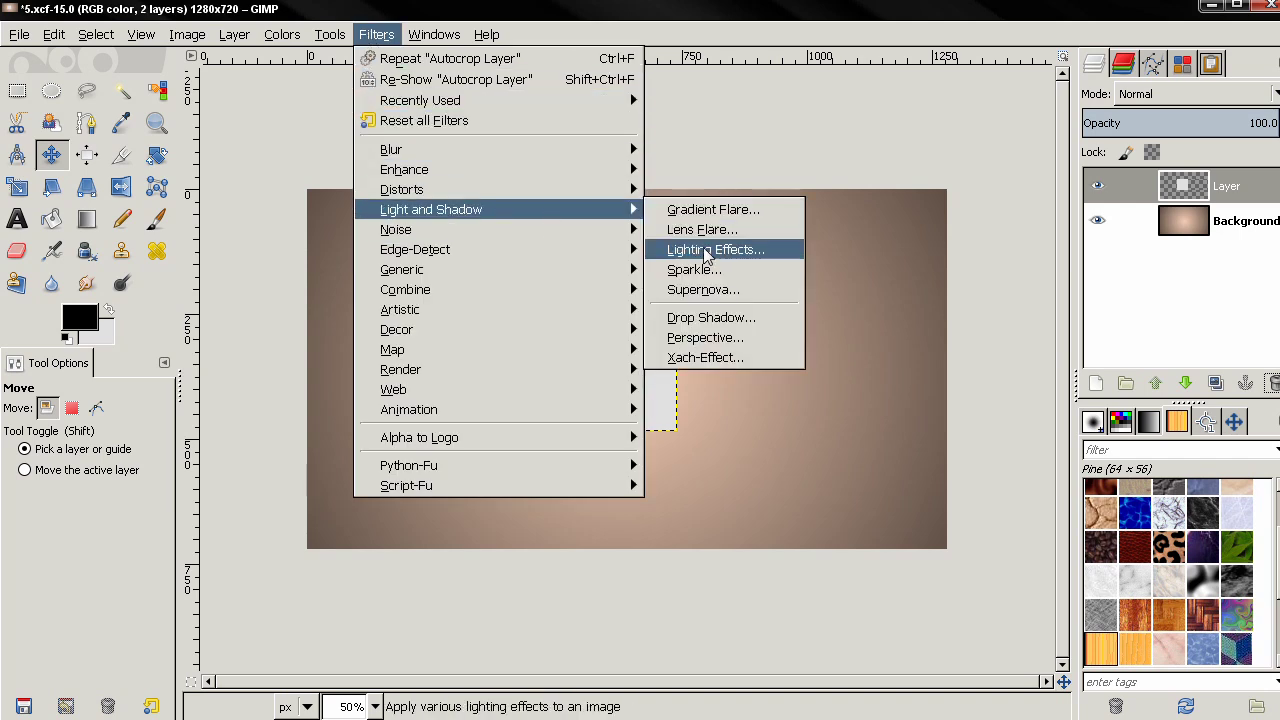
{"action": "mouse_move", "coordinate": [600, 209]}
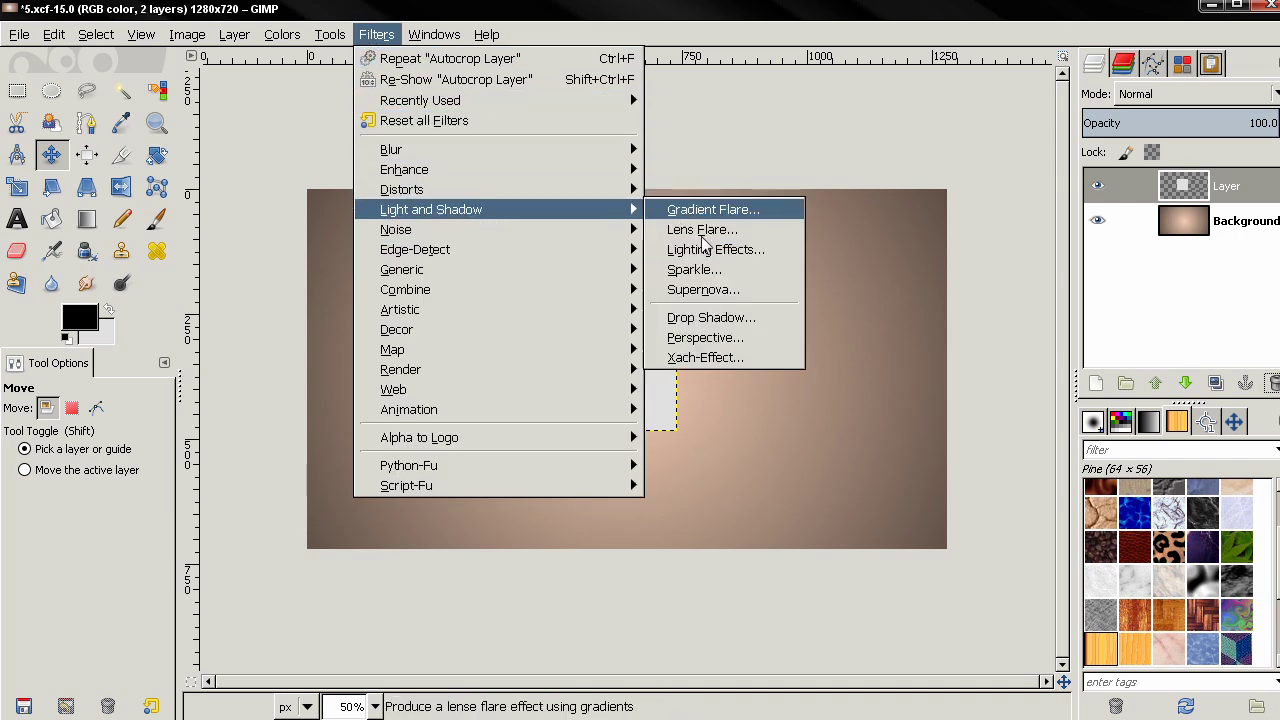
{"action": "left_click", "coordinate": [680, 317]}
{"action": "left_click_drag", "start_coordinate": [152, 43], "coordinate": [418, 130]}
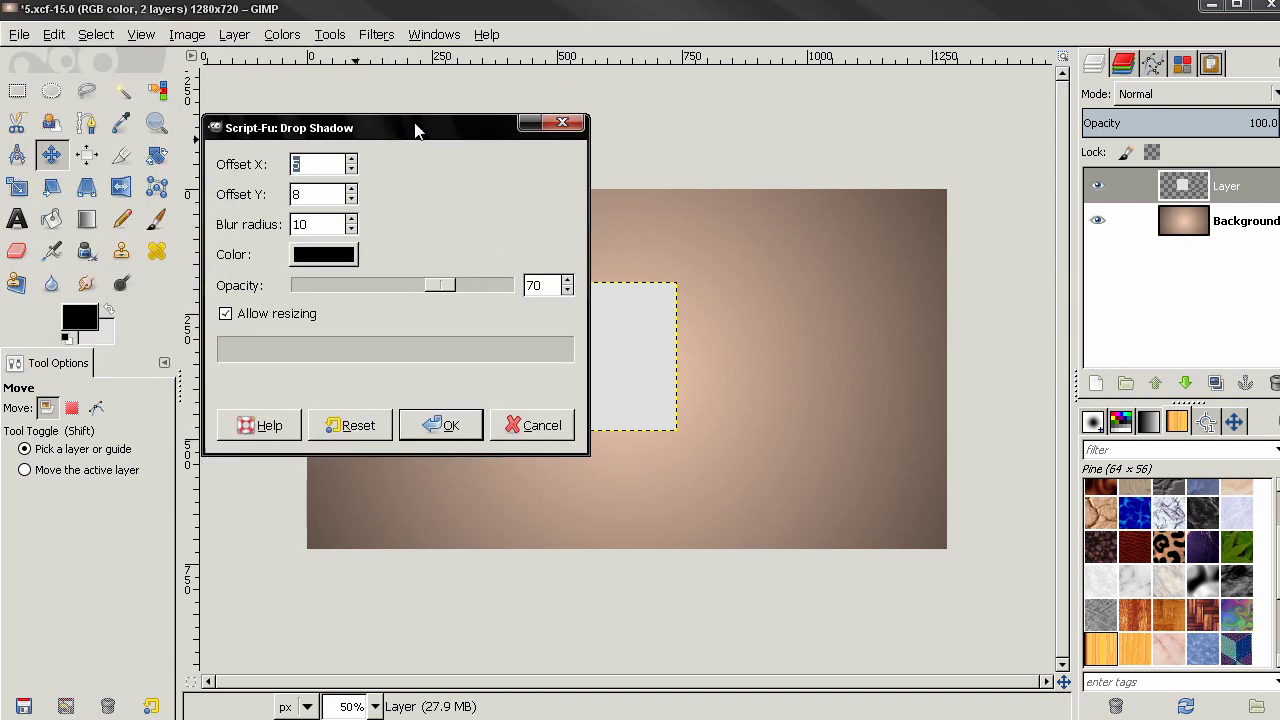
{"action": "left_click", "coordinate": [350, 425]}
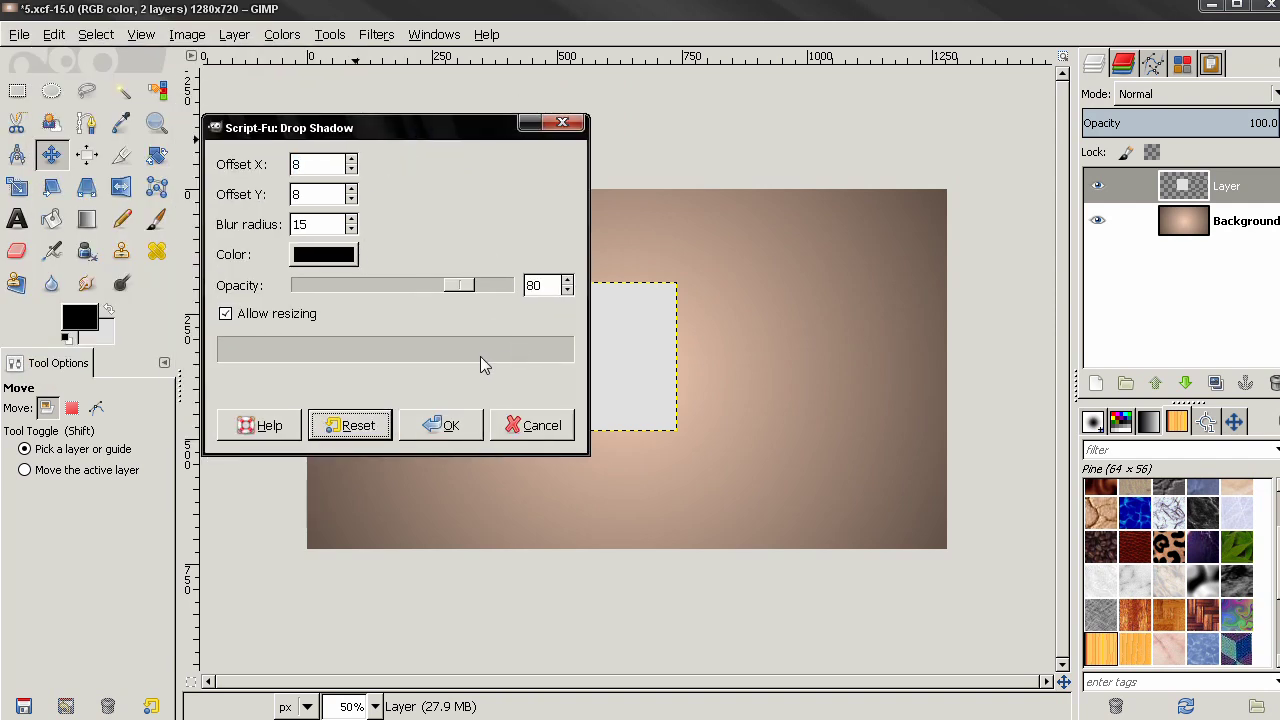
{"action": "left_click", "coordinate": [425, 426]}
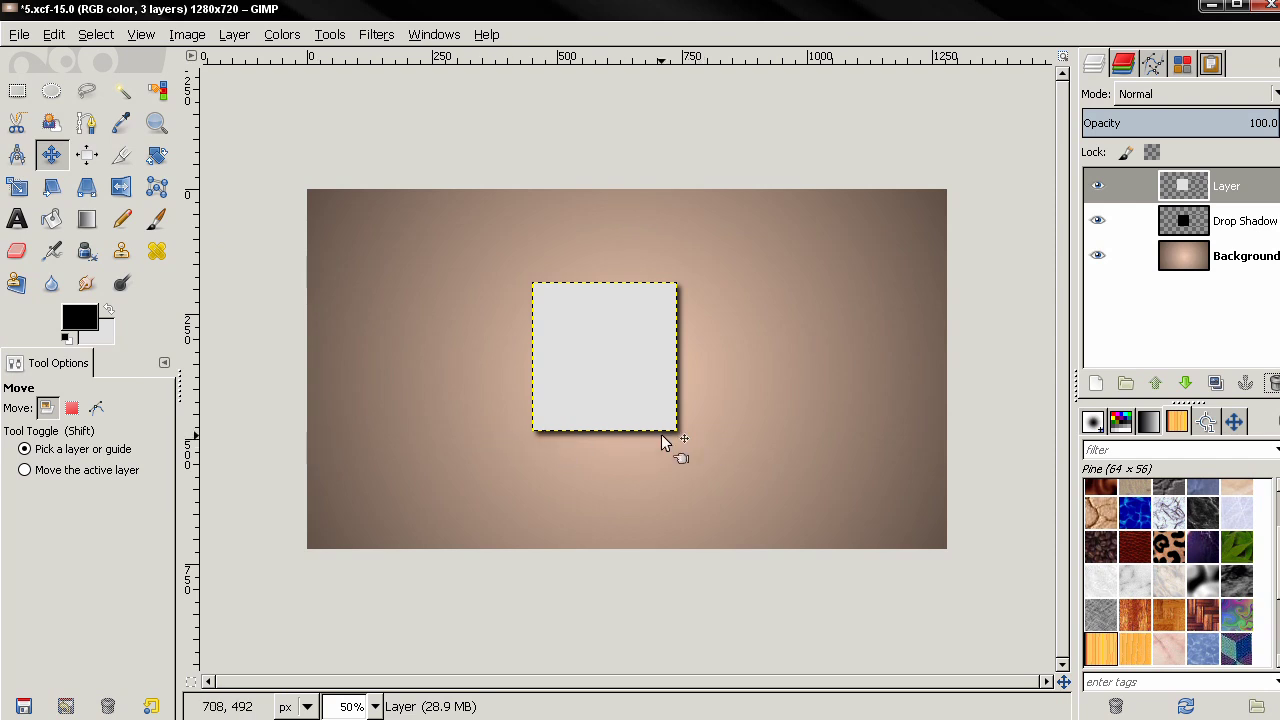
{"action": "key", "text": "ctrl+z"}
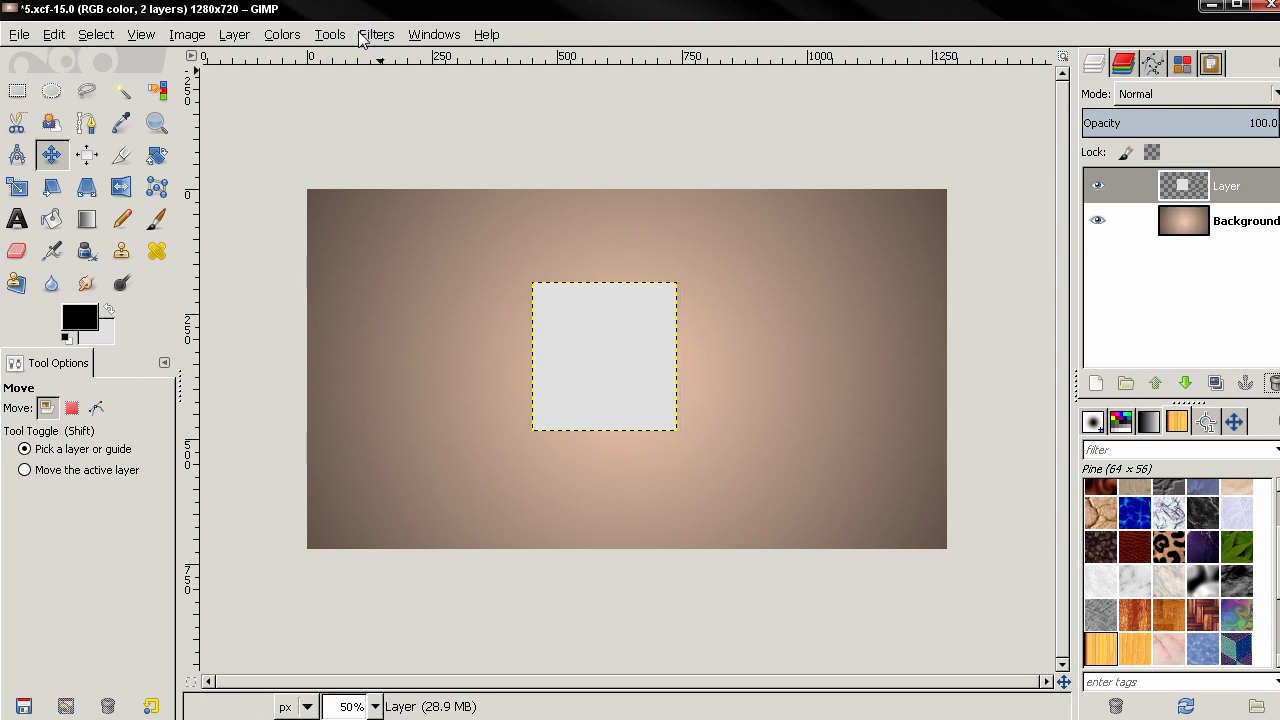
Step: Apply a drop shadow with offset 5/8, blur radius 10 and 70% opacity
{"action": "left_click", "coordinate": [362, 35]}
{"action": "mouse_move", "coordinate": [470, 210]}
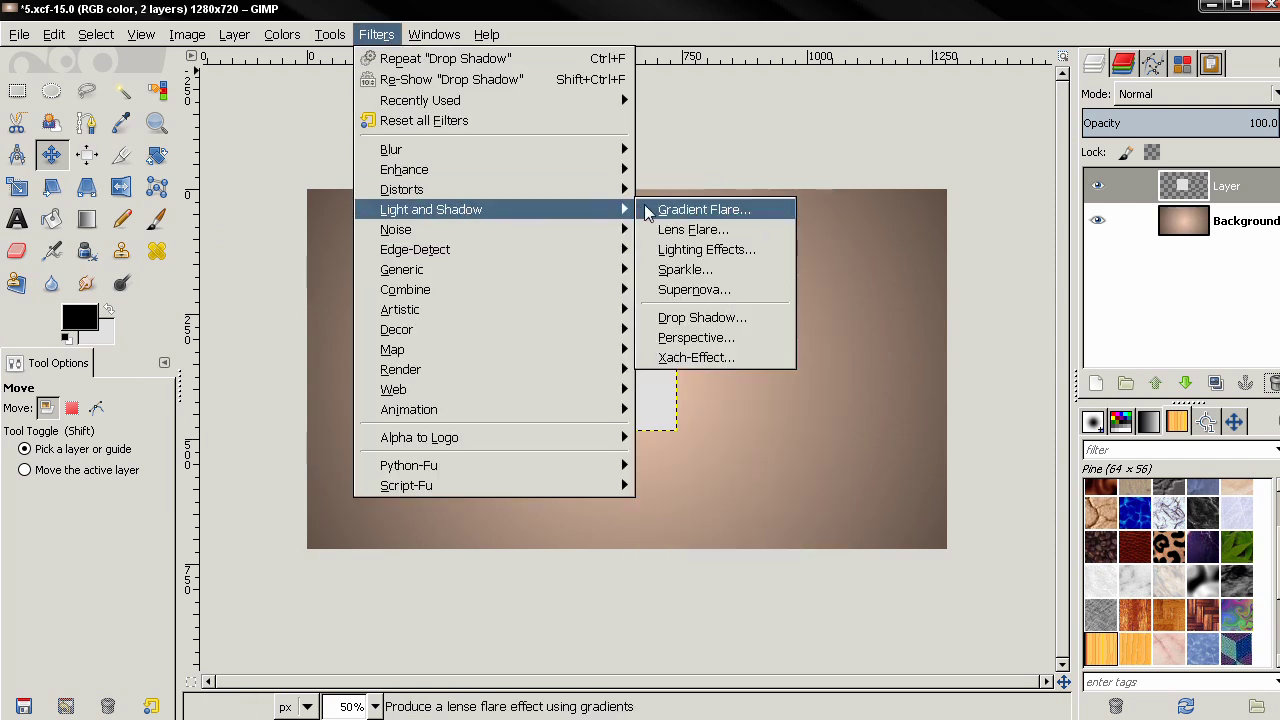
{"action": "left_click", "coordinate": [686, 325]}
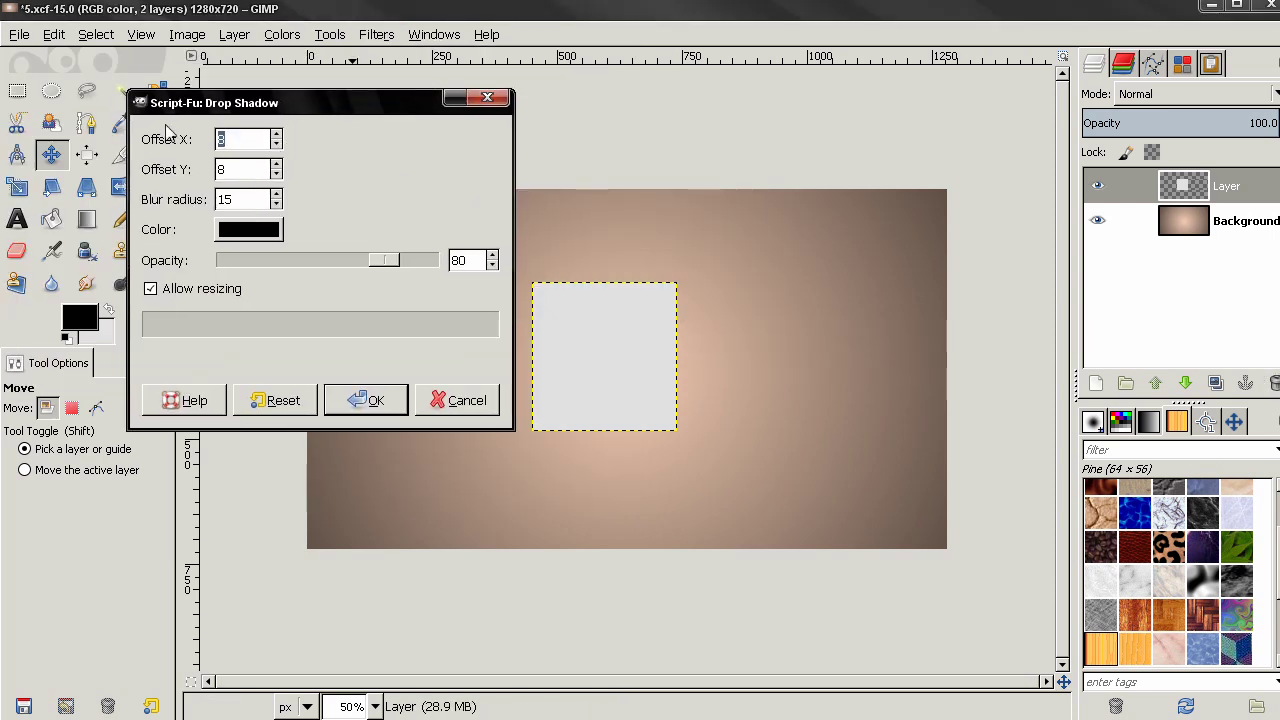
{"action": "type", "text": "5"}
{"action": "left_click_drag", "start_coordinate": [262, 199], "coordinate": [218, 199]}
{"action": "type", "text": "10"}
{"action": "type", "text": "70"}
{"action": "left_click_drag", "start_coordinate": [377, 108], "coordinate": [432, 98]}
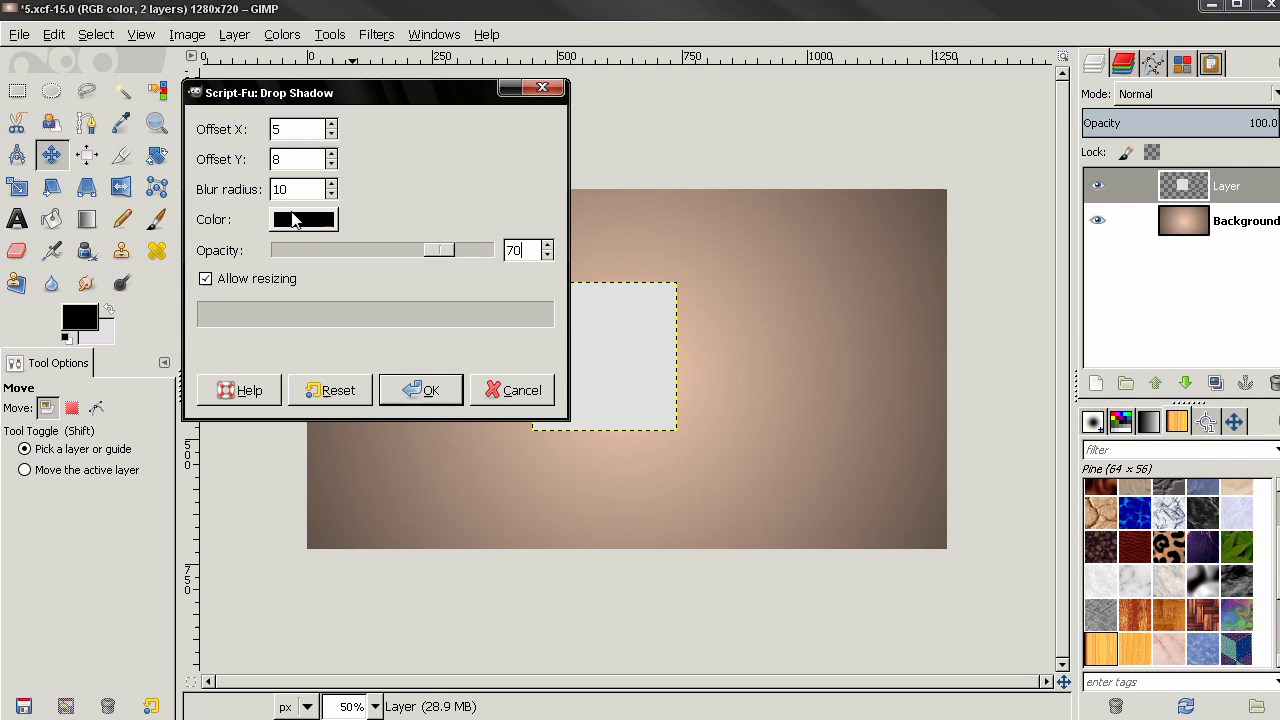
{"action": "left_click", "coordinate": [427, 390]}
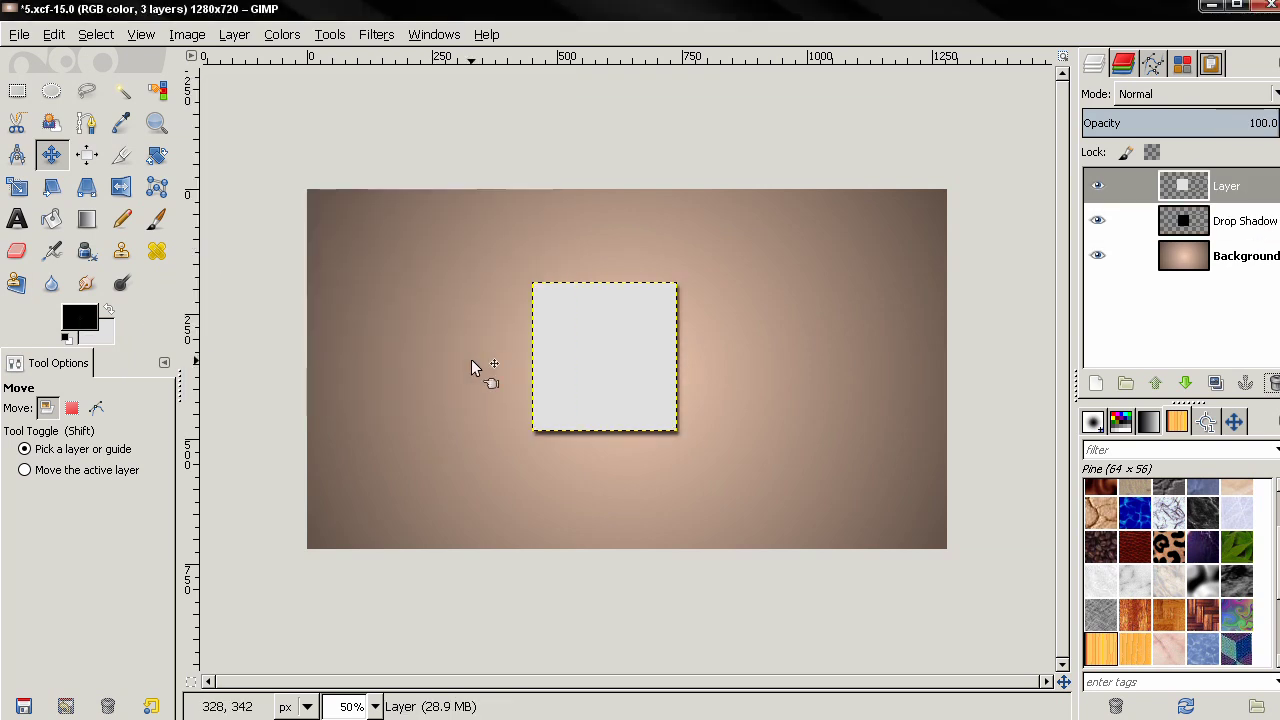
Step: Open Copy of CIMG0471.JPG from the Desktop as a new layer
{"action": "left_click", "coordinate": [19, 34]}
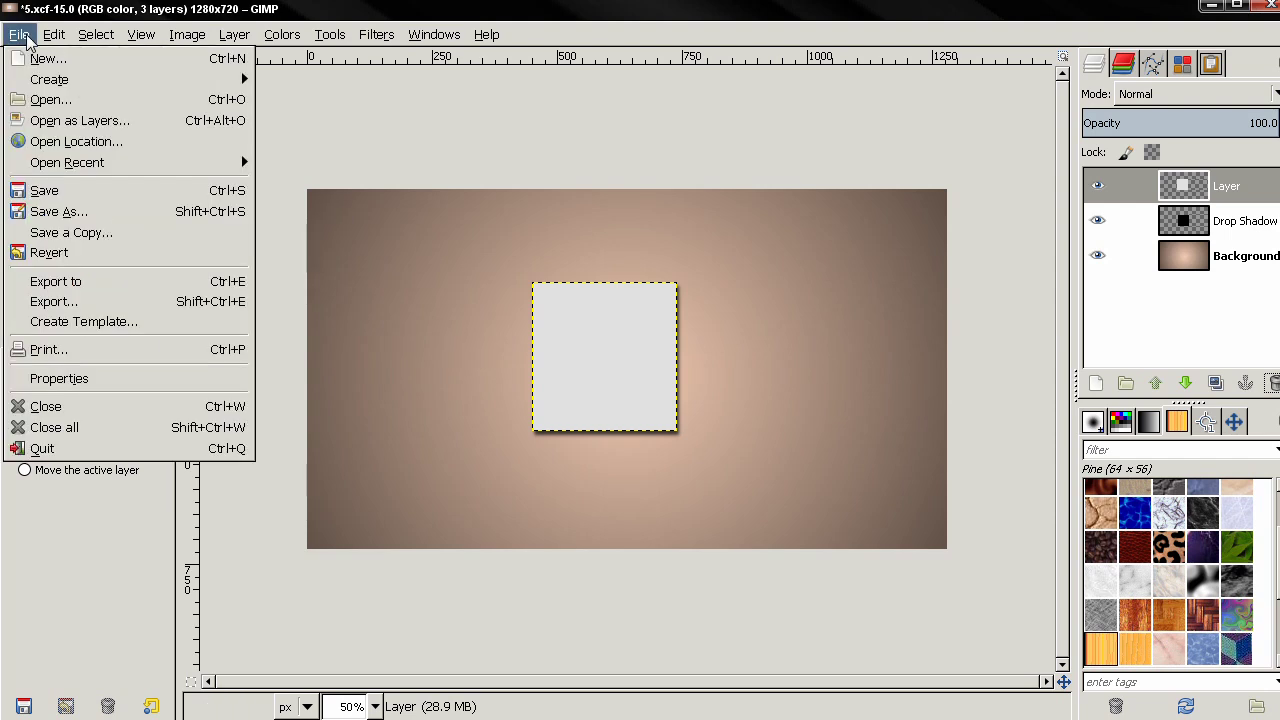
{"action": "left_click", "coordinate": [84, 121]}
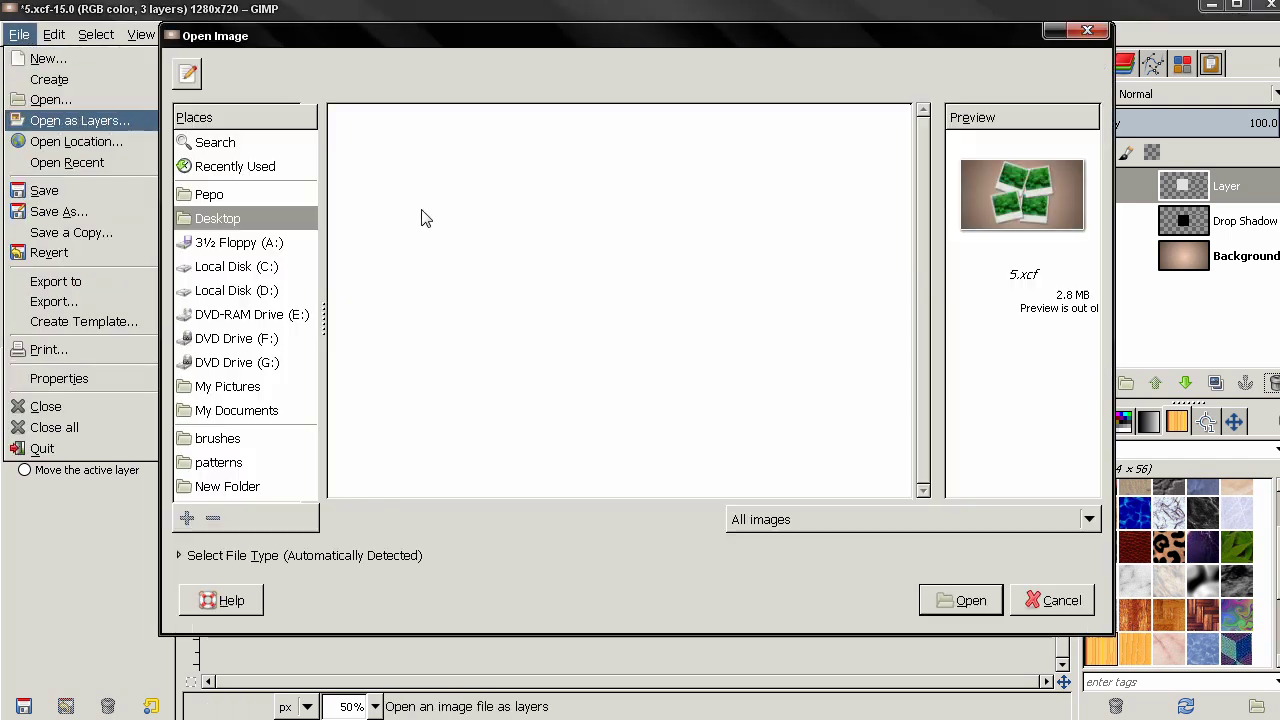
{"action": "left_click", "coordinate": [512, 261]}
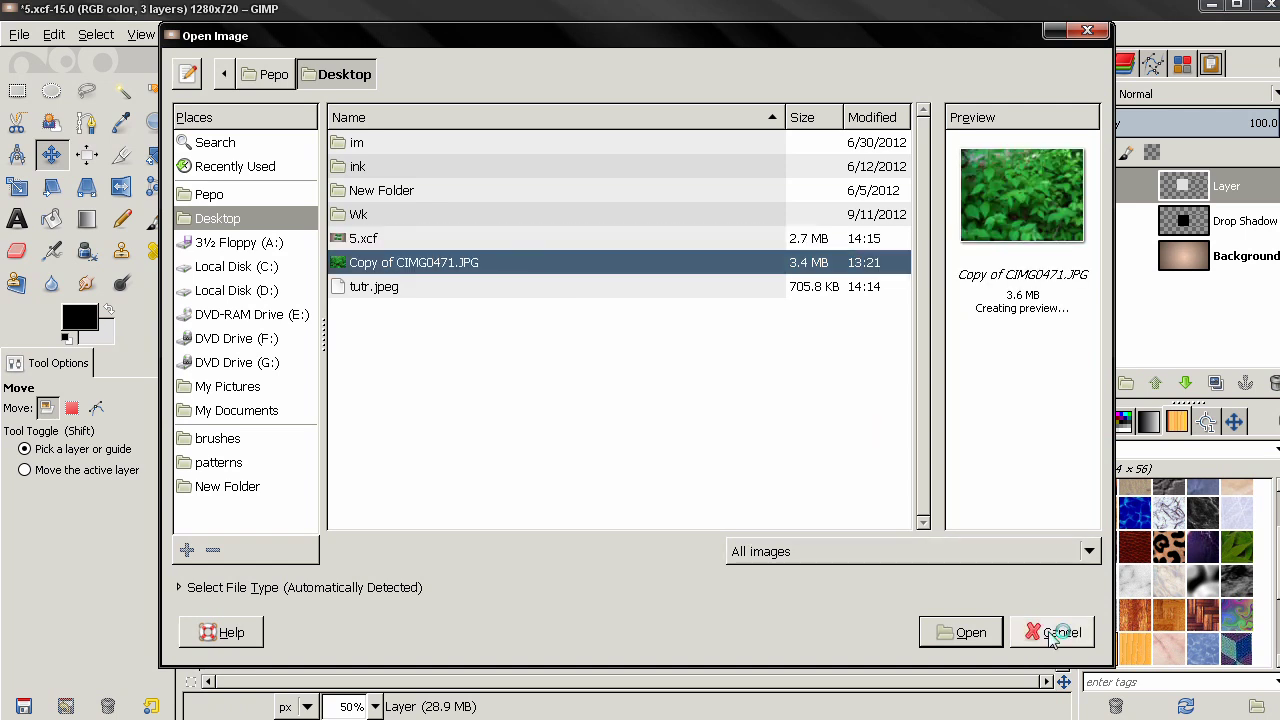
{"action": "left_click", "coordinate": [965, 633]}
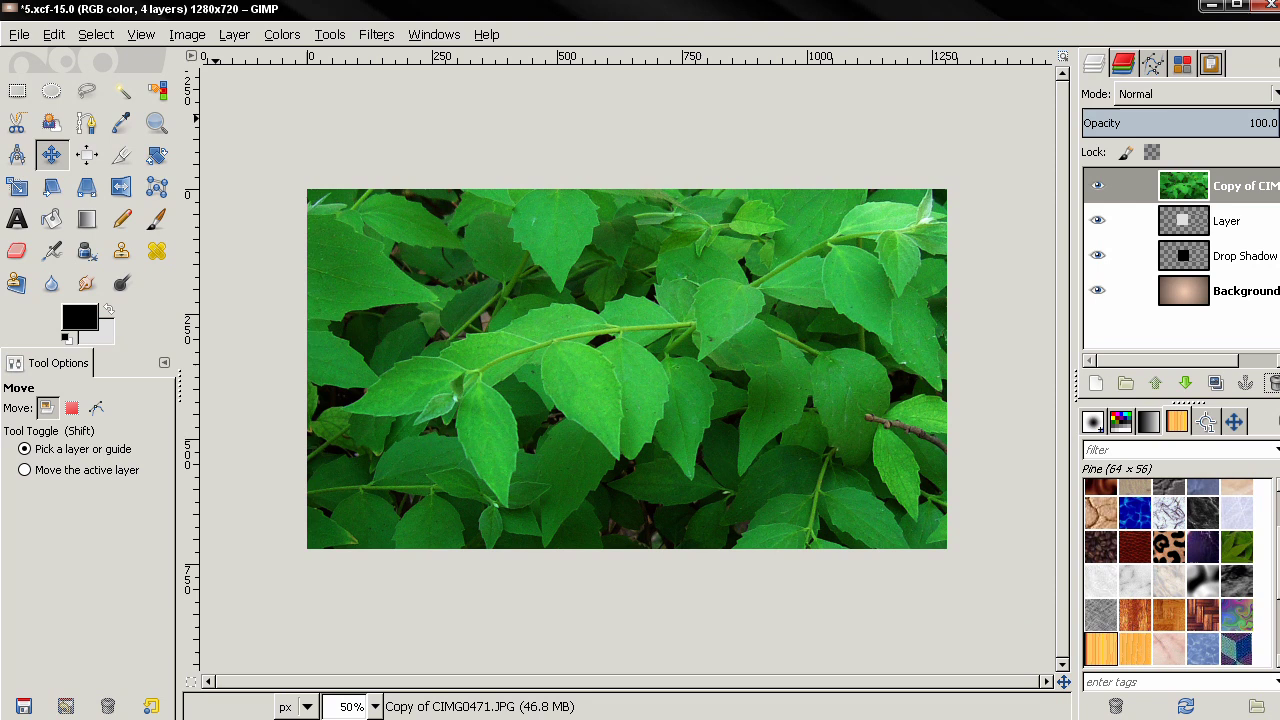
Step: Scale the leaf photo layer proportionally down to about 1296 × 972
{"action": "left_click", "coordinate": [18, 188]}
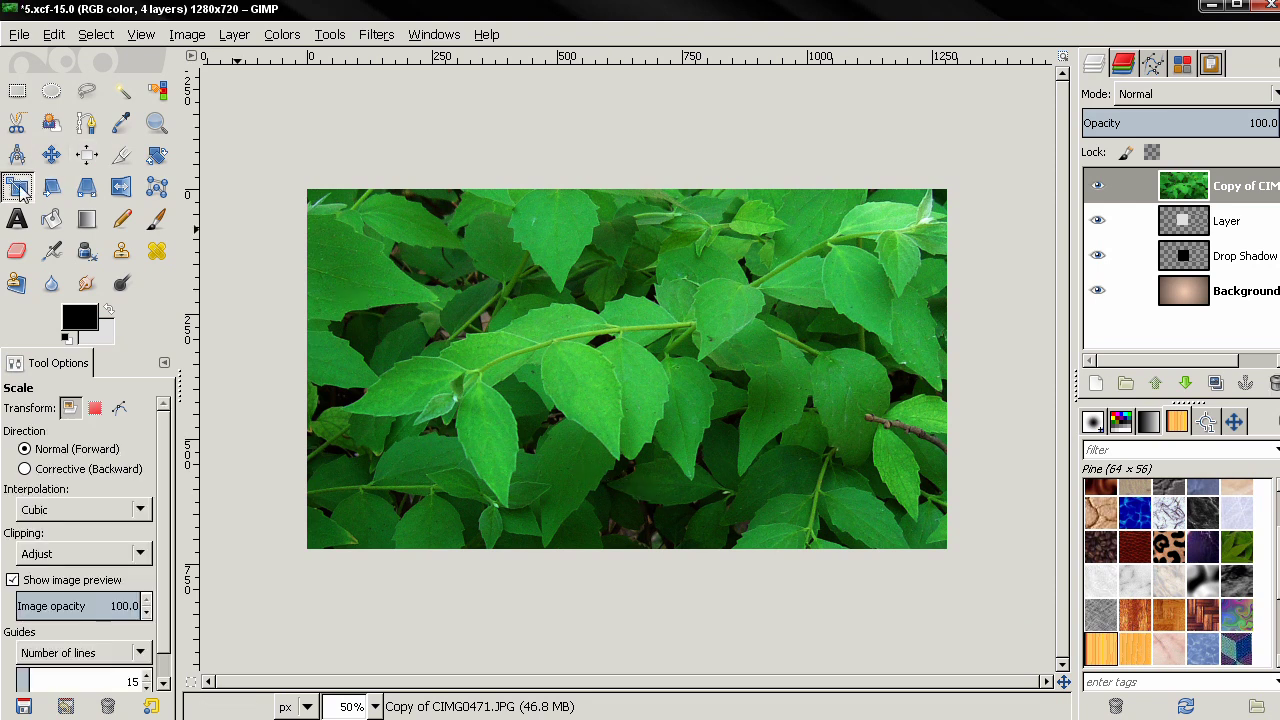
{"action": "left_click", "coordinate": [557, 414]}
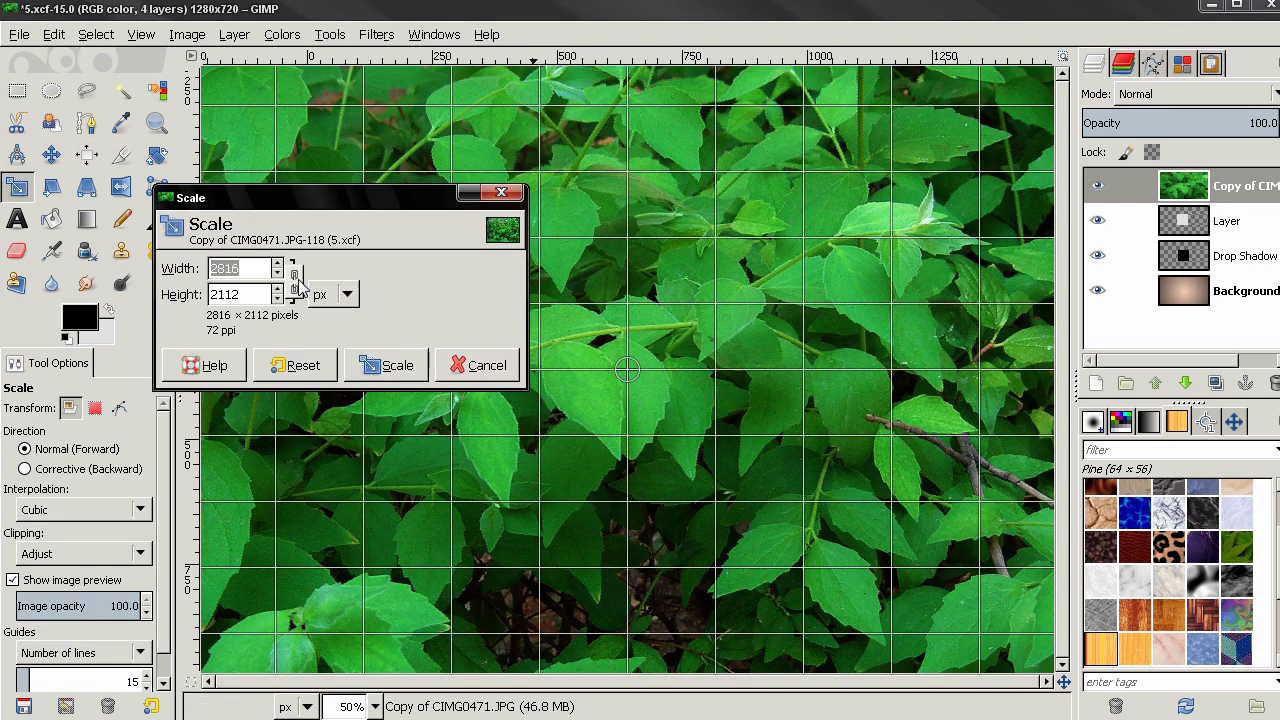
{"action": "left_click", "coordinate": [294, 283]}
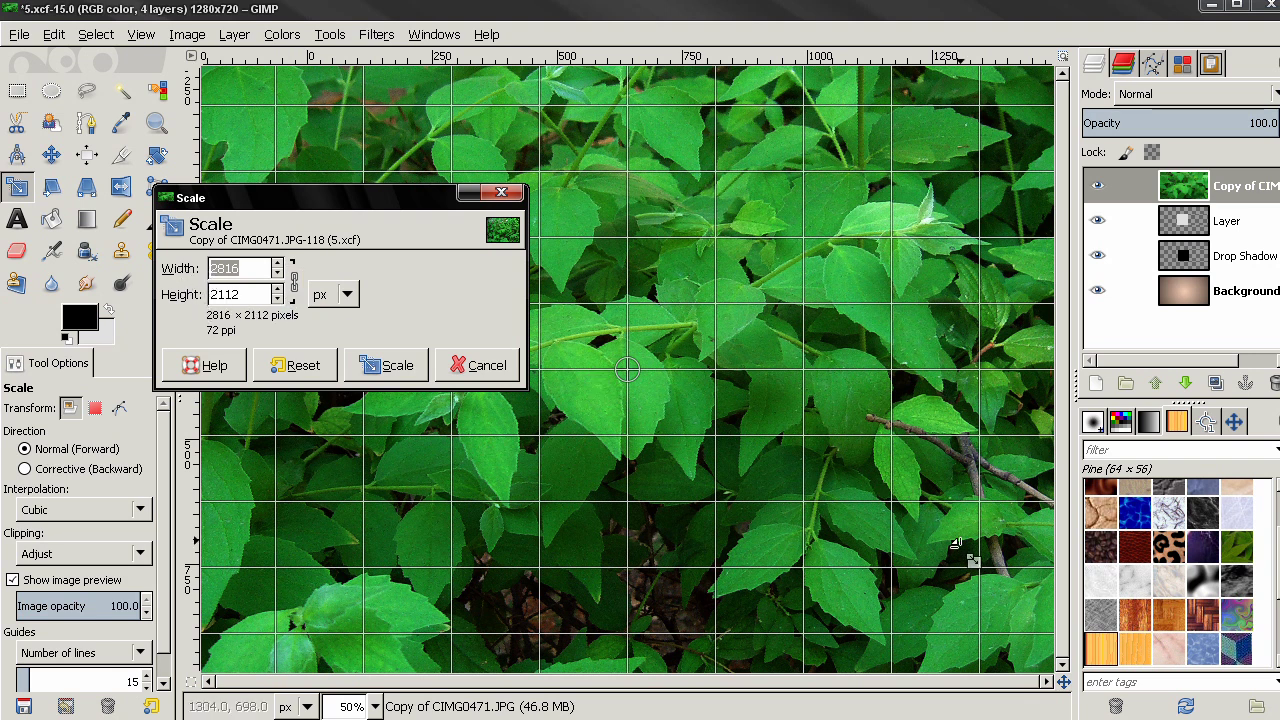
{"action": "left_click_drag", "start_coordinate": [1017, 633], "coordinate": [569, 326]}
{"action": "left_click", "coordinate": [390, 366]}
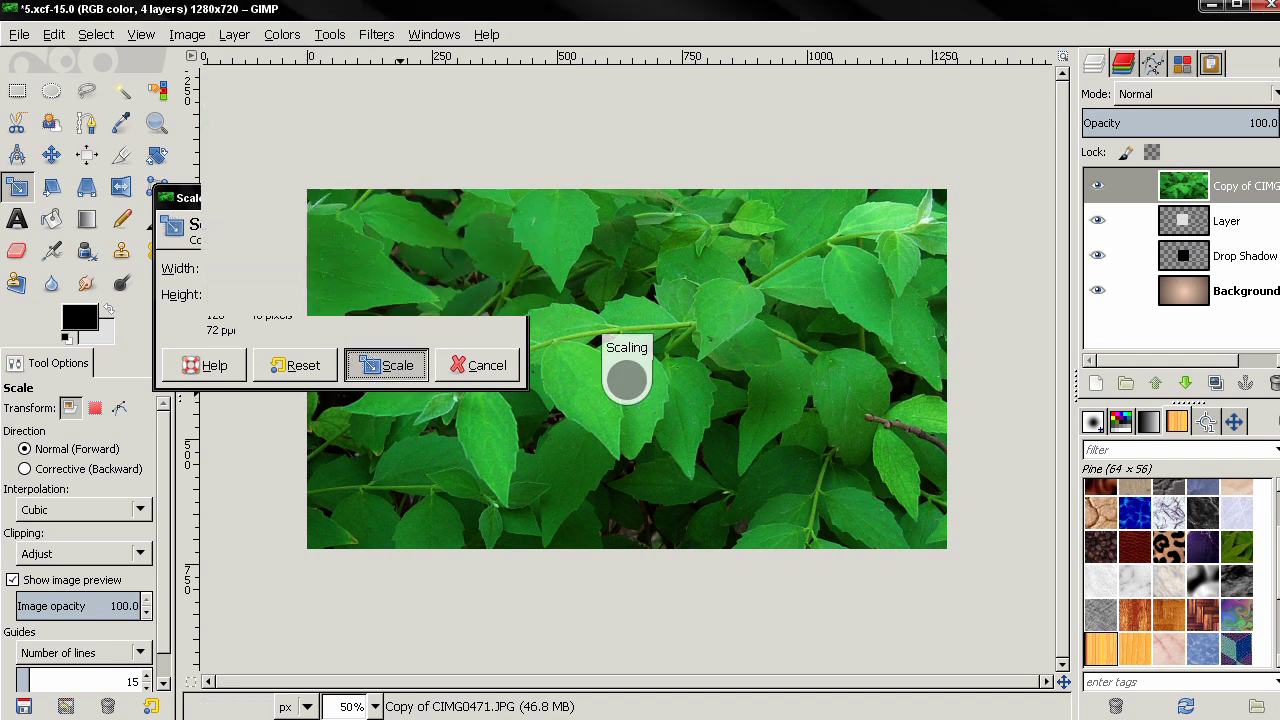
Step: Move the scaled photo and shrink it much further, to about 305 × 229 pixels
{"action": "left_click", "coordinate": [51, 154]}
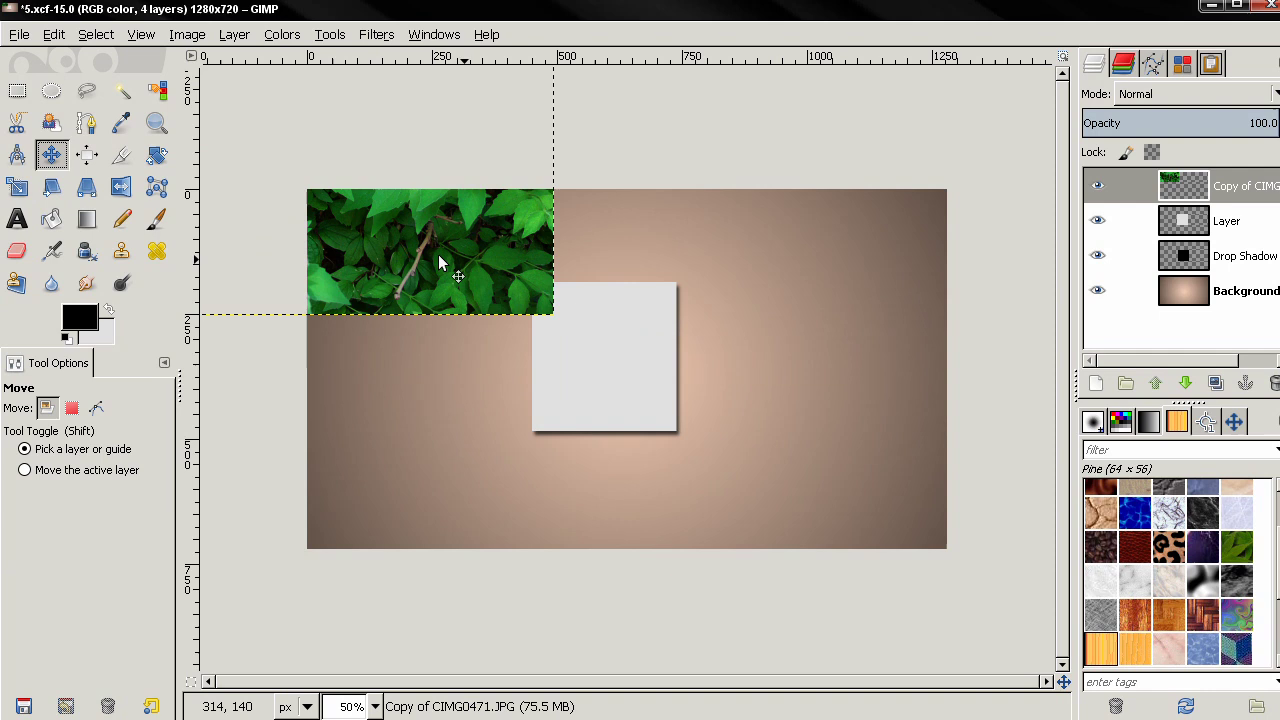
{"action": "left_click_drag", "start_coordinate": [470, 260], "coordinate": [829, 526]}
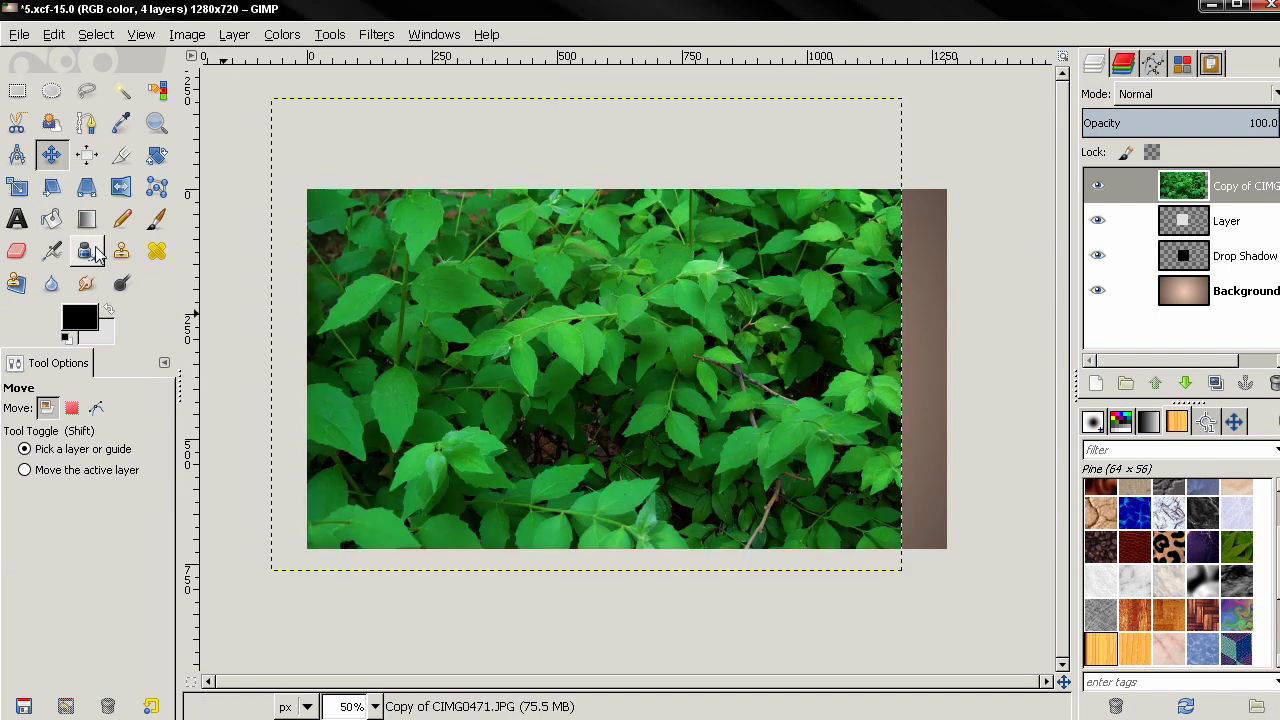
{"action": "left_click", "coordinate": [20, 186]}
{"action": "left_click", "coordinate": [598, 388]}
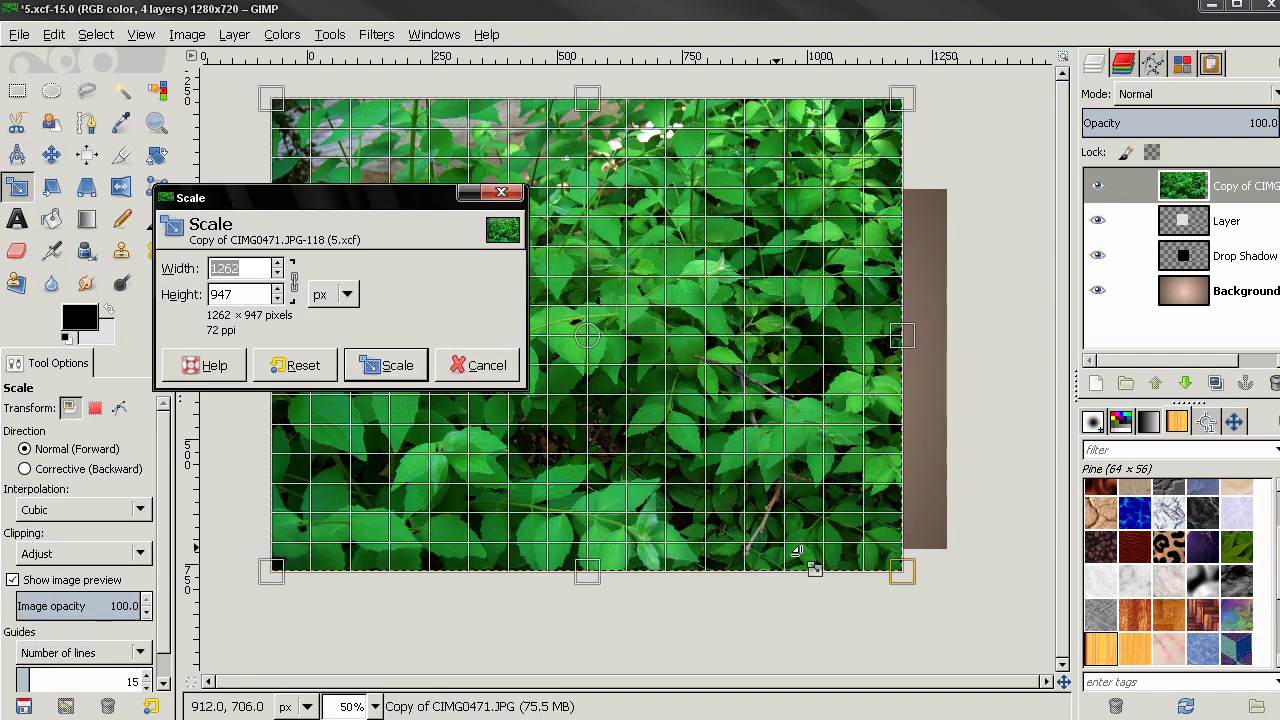
{"action": "left_click_drag", "start_coordinate": [797, 550], "coordinate": [511, 238]}
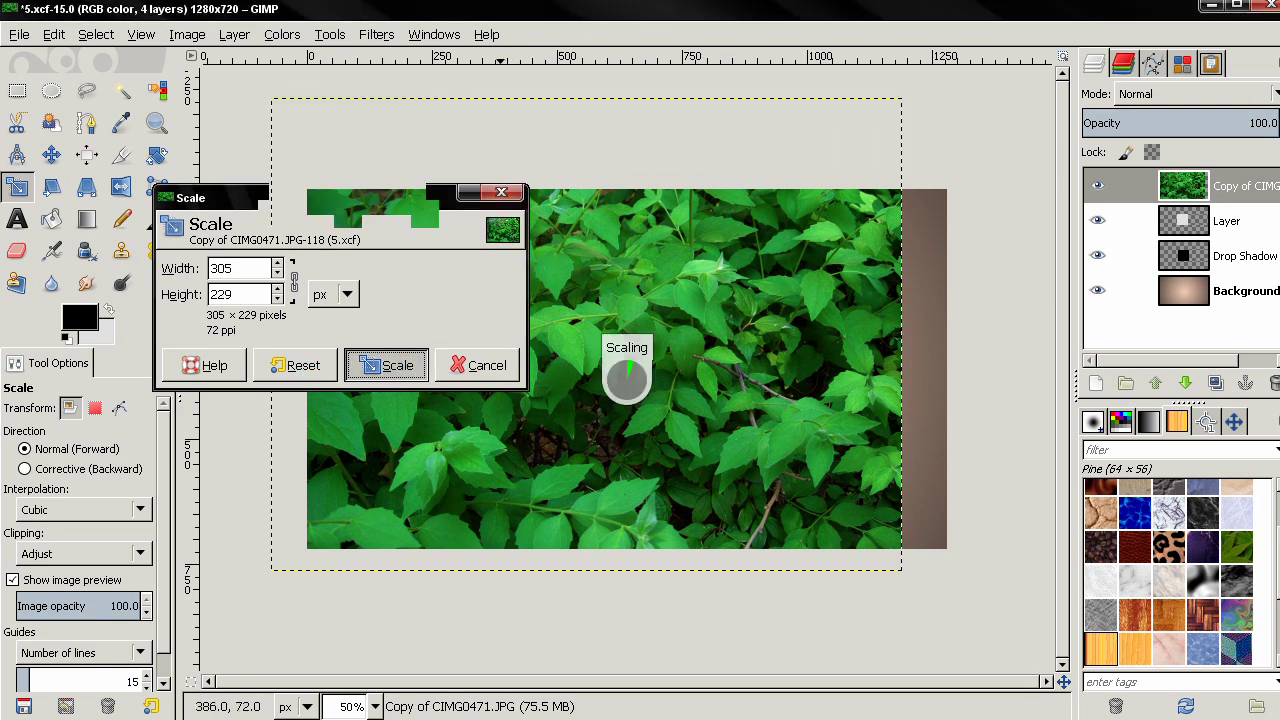
Step: Place the leaf photo over the grey square and scale it to 285 × 214
{"action": "left_click", "coordinate": [51, 154]}
{"action": "left_click_drag", "start_coordinate": [358, 207], "coordinate": [611, 384]}
{"action": "key", "text": "shift+t"}
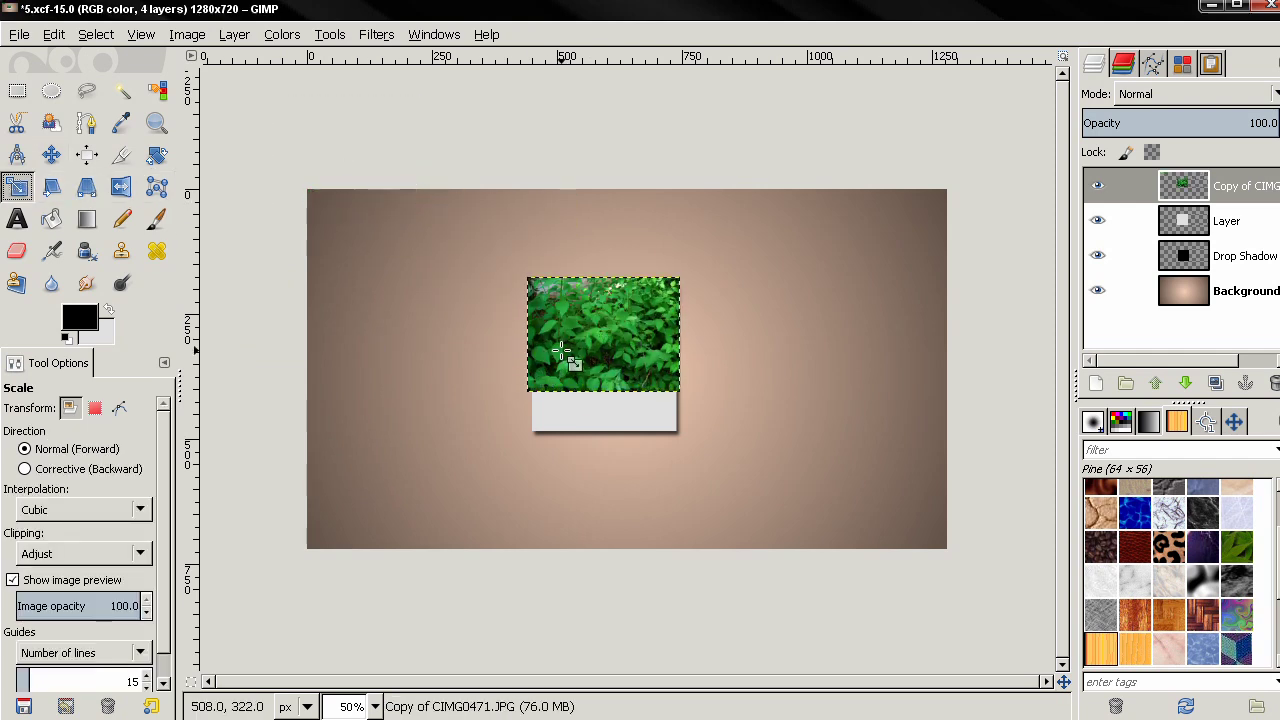
{"action": "left_click", "coordinate": [565, 352]}
{"action": "left_click_drag", "start_coordinate": [702, 430], "coordinate": [691, 408]}
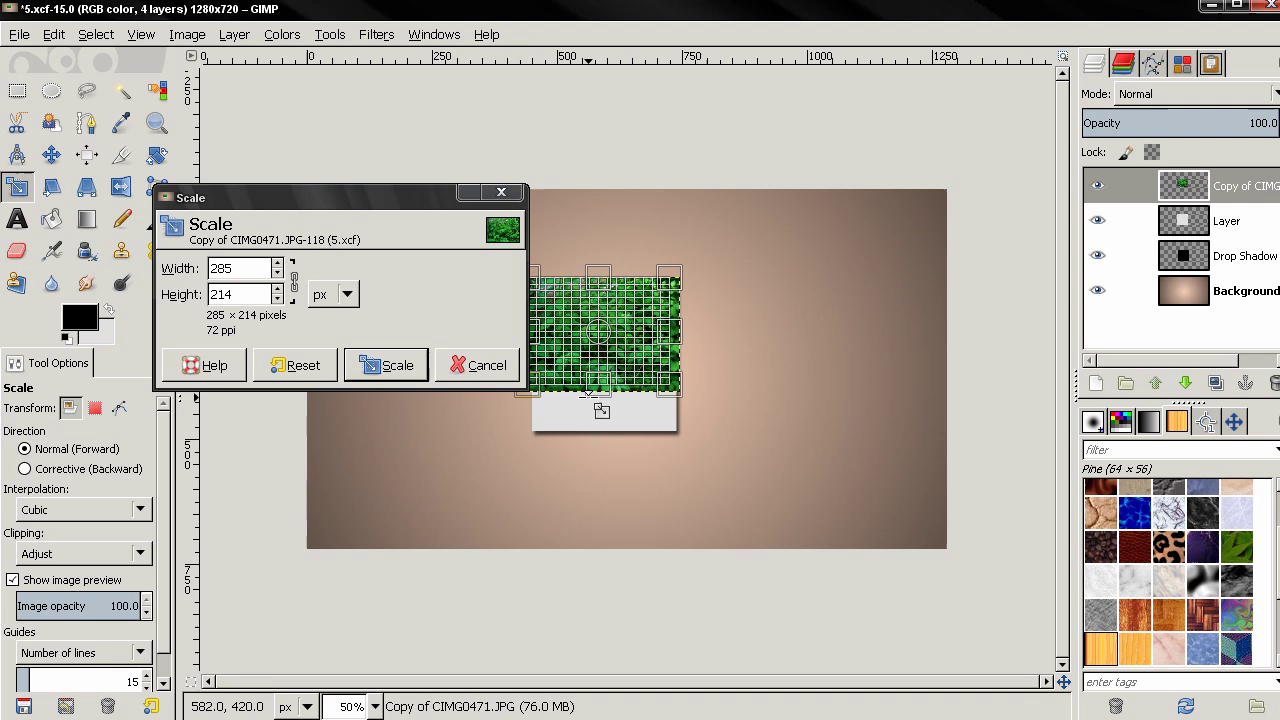
{"action": "left_click", "coordinate": [395, 366]}
Step: Shrink the photo to 269 × 202 and nudge it into the frame's upper part
{"action": "key", "text": "m"}
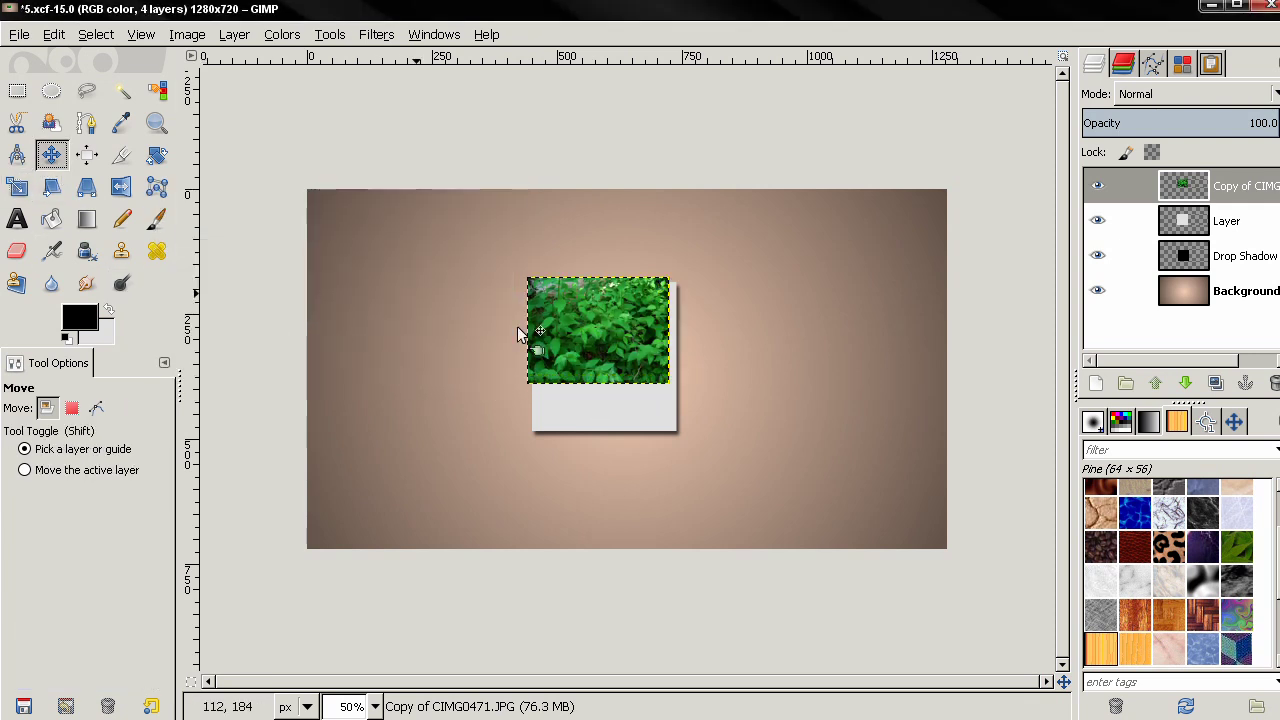
{"action": "left_click_drag", "start_coordinate": [599, 336], "coordinate": [605, 350]}
{"action": "key", "text": "shift+t"}
{"action": "left_click", "coordinate": [655, 392]}
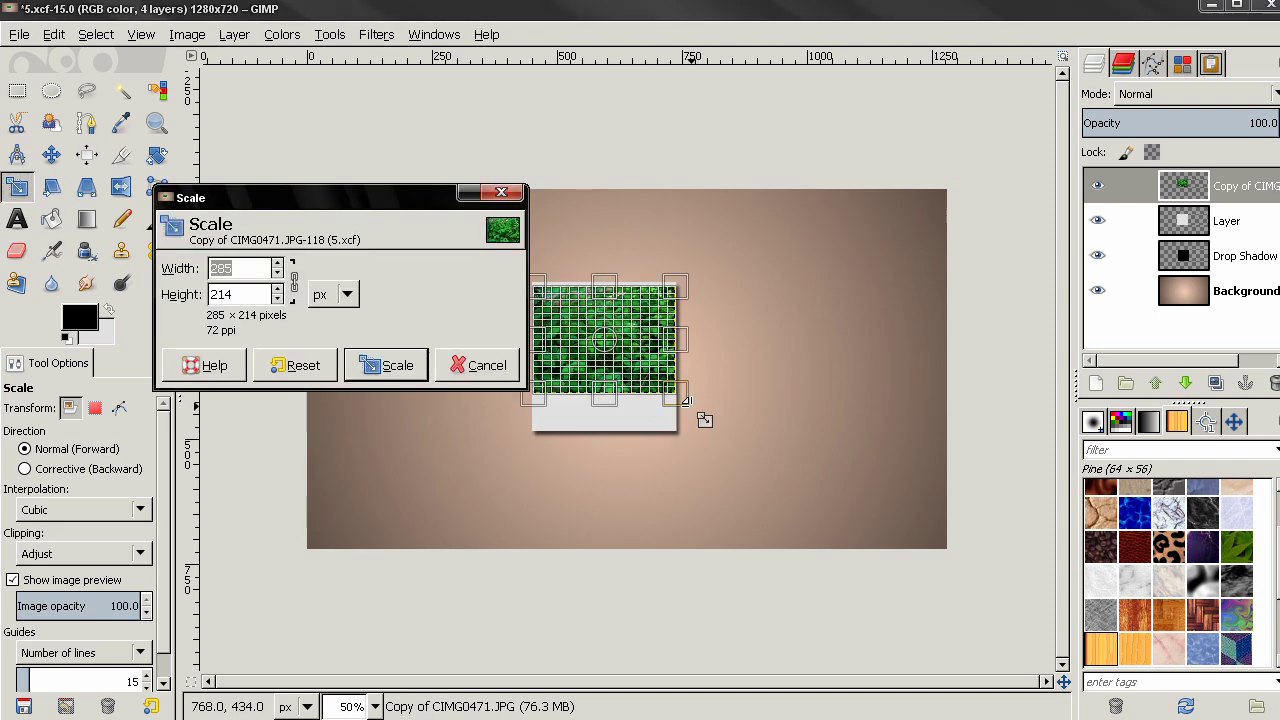
{"action": "left_click_drag", "start_coordinate": [704, 419], "coordinate": [688, 406]}
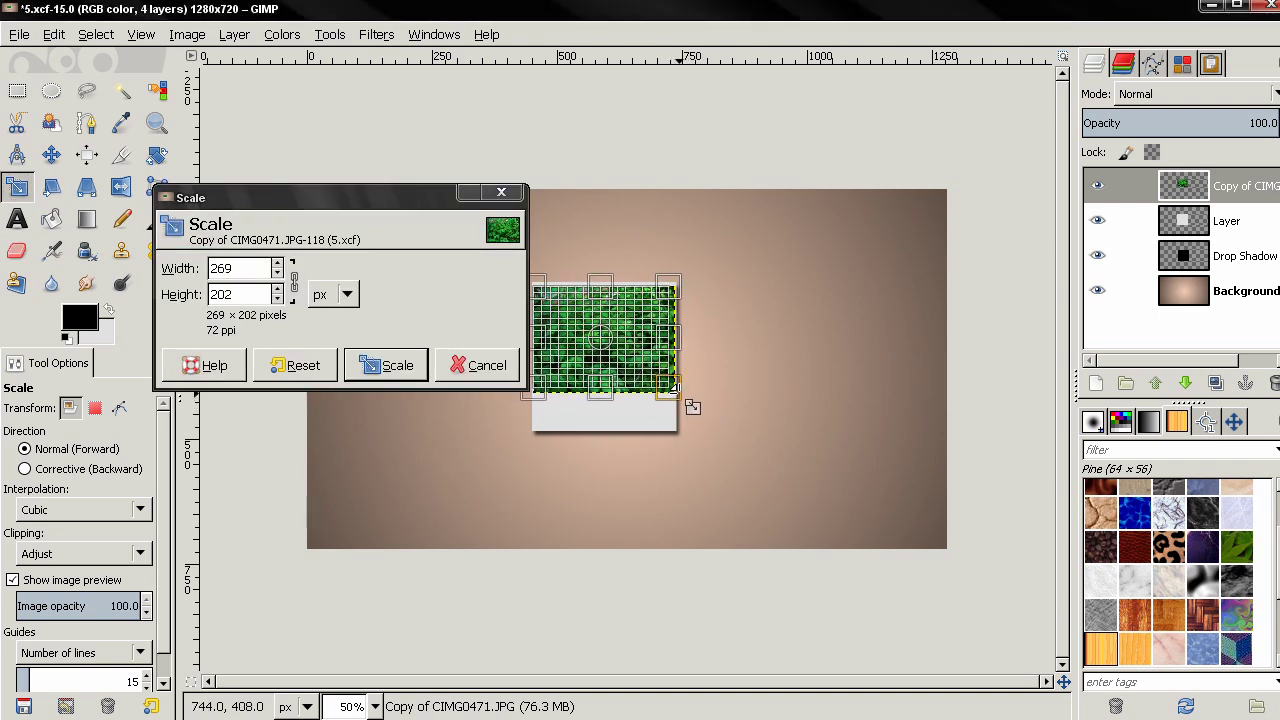
{"action": "left_click", "coordinate": [390, 365]}
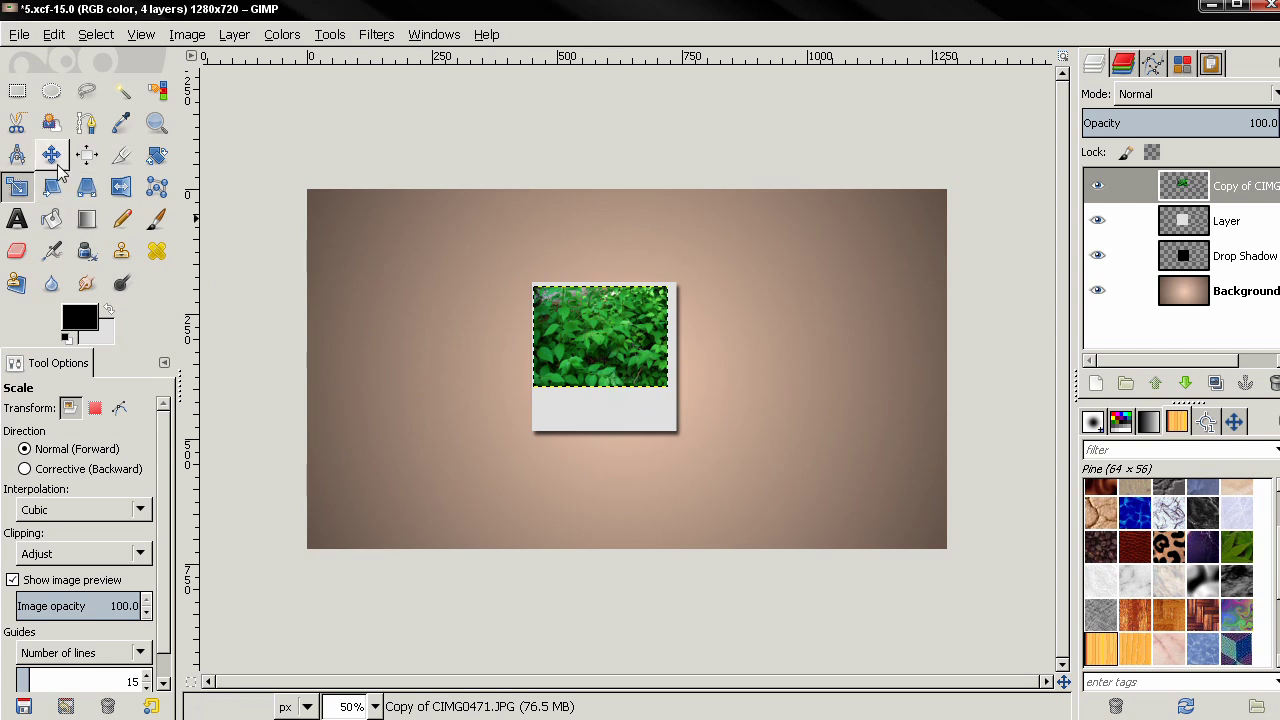
{"action": "key", "text": "m"}
{"action": "left_click_drag", "start_coordinate": [585, 318], "coordinate": [588, 318]}
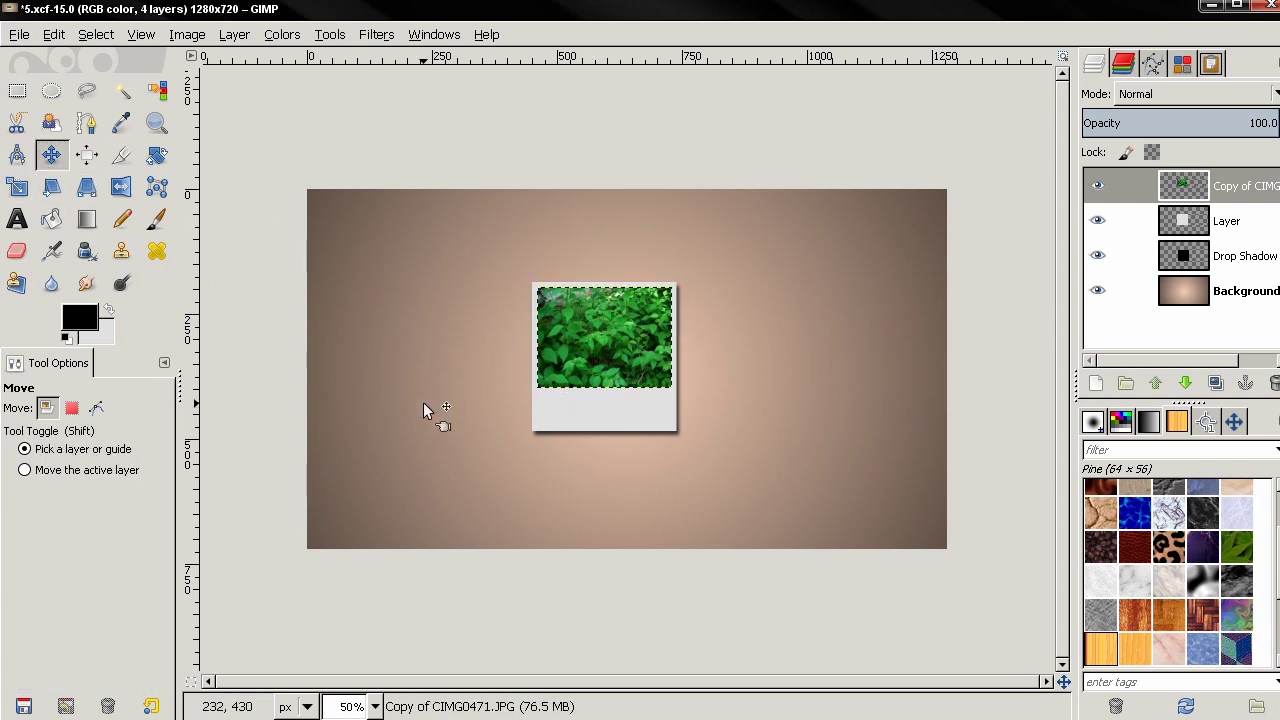
Step: Pick the Crop tool, try Current layer only and cm units, then reset its options
{"action": "left_click", "coordinate": [121, 154]}
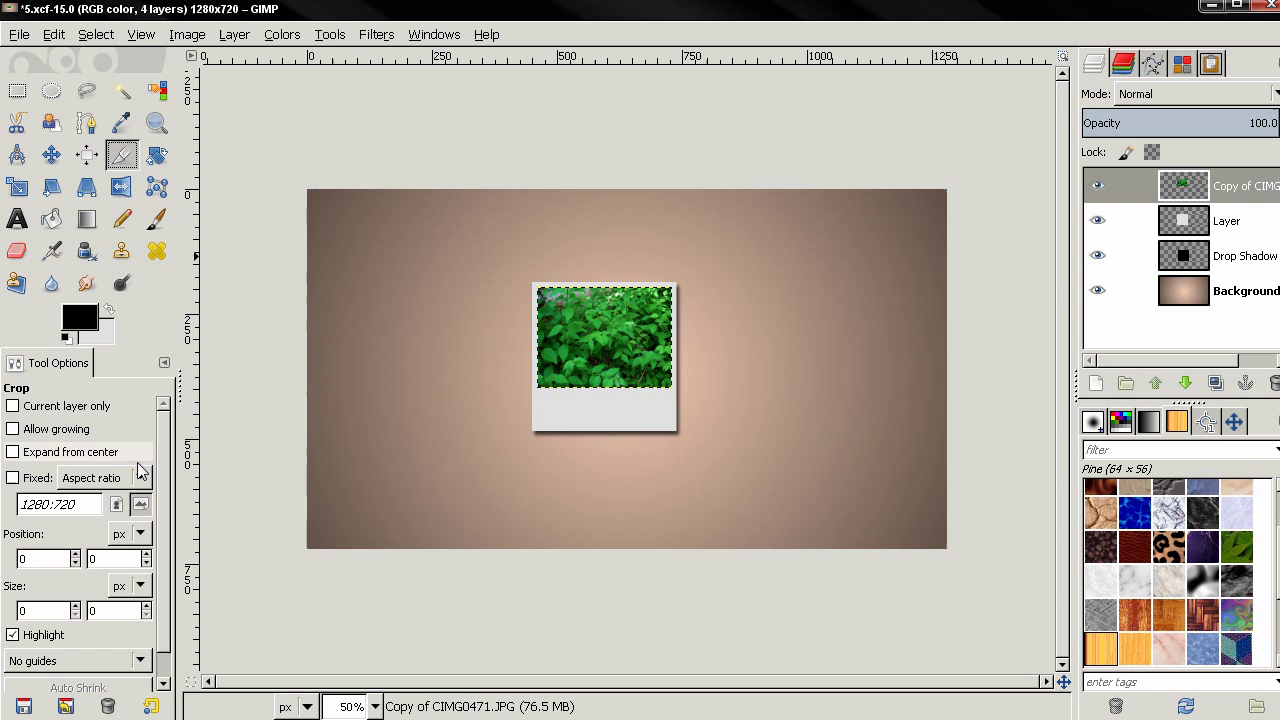
{"action": "left_click", "coordinate": [63, 408]}
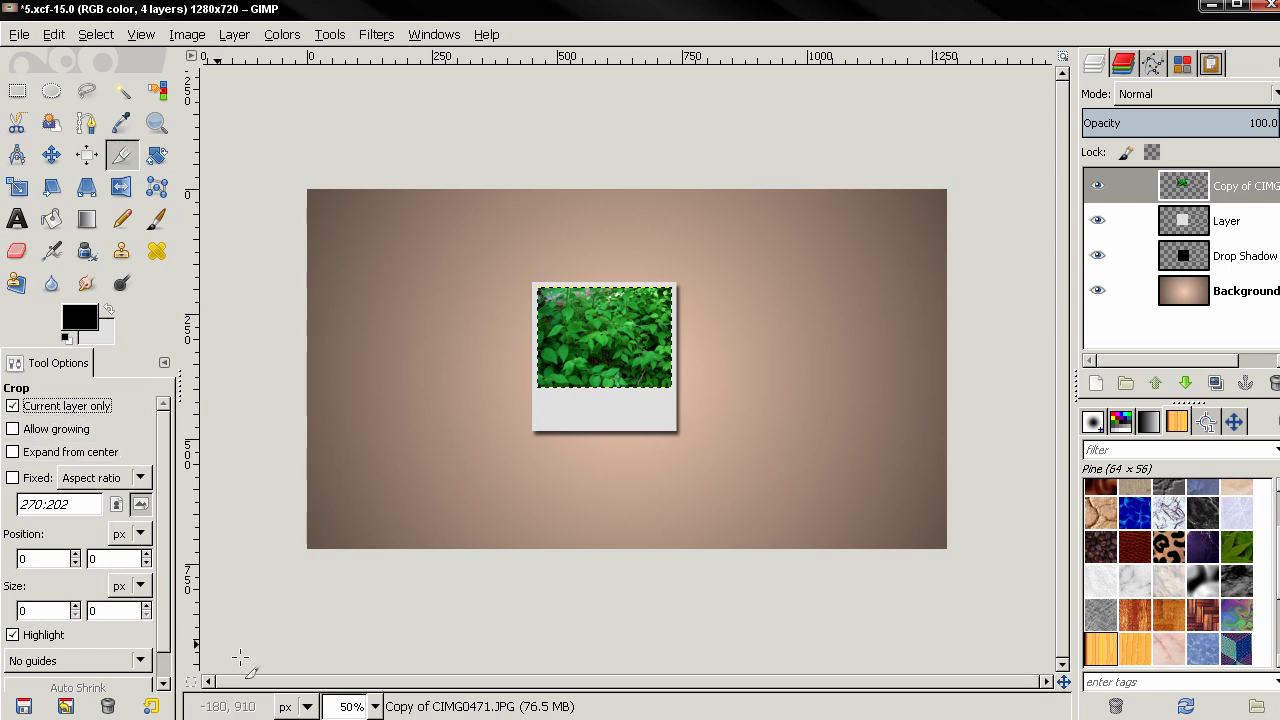
{"action": "left_click", "coordinate": [138, 588]}
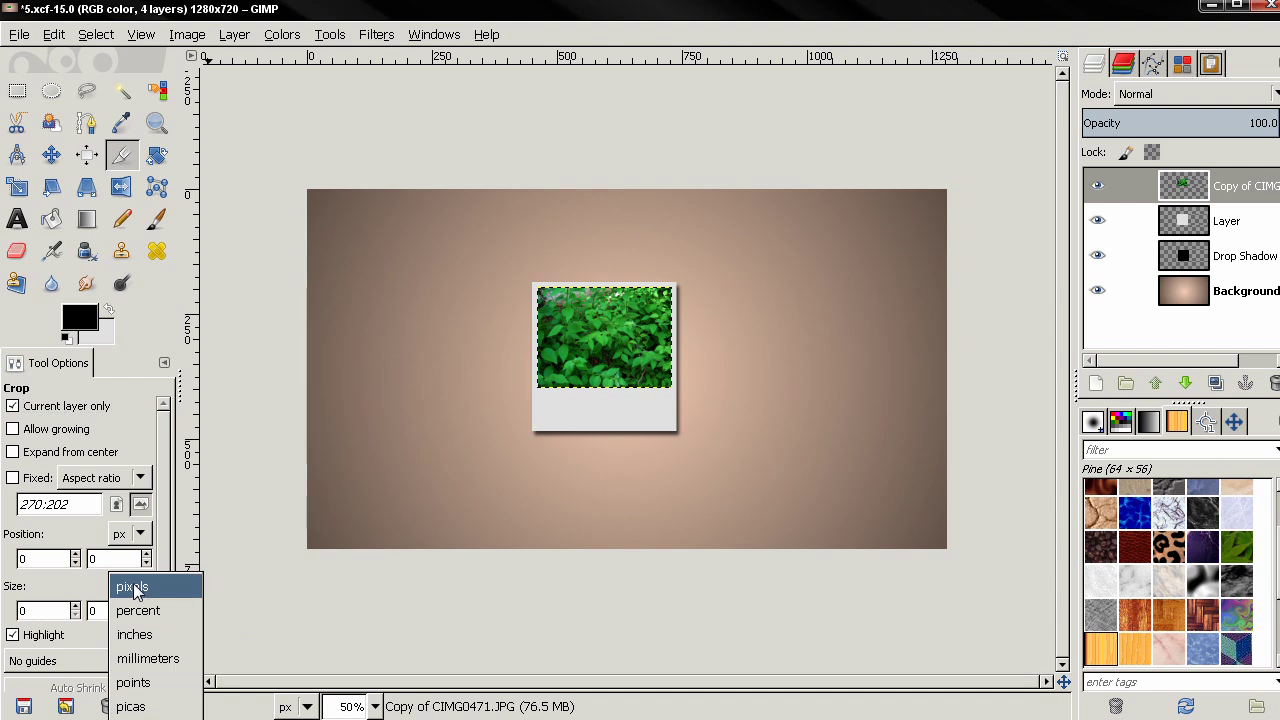
{"action": "left_click", "coordinate": [135, 634]}
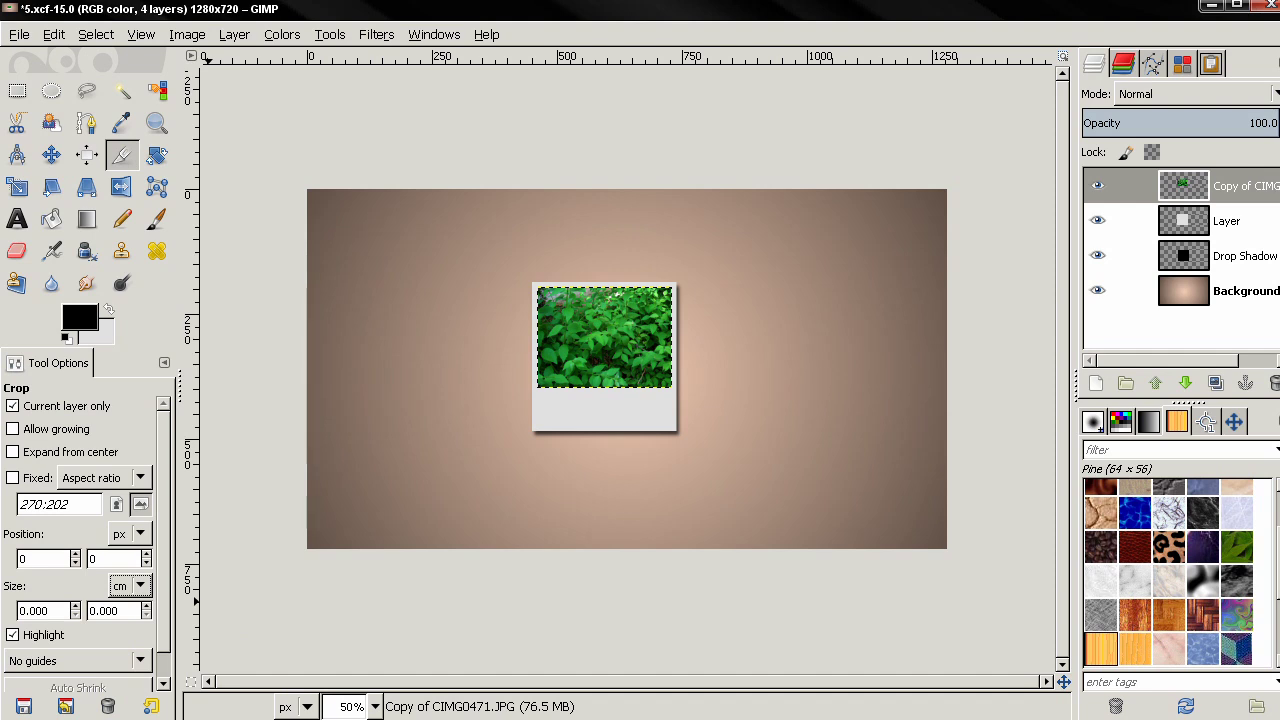
{"action": "left_click", "coordinate": [57, 608]}
{"action": "left_click", "coordinate": [150, 706]}
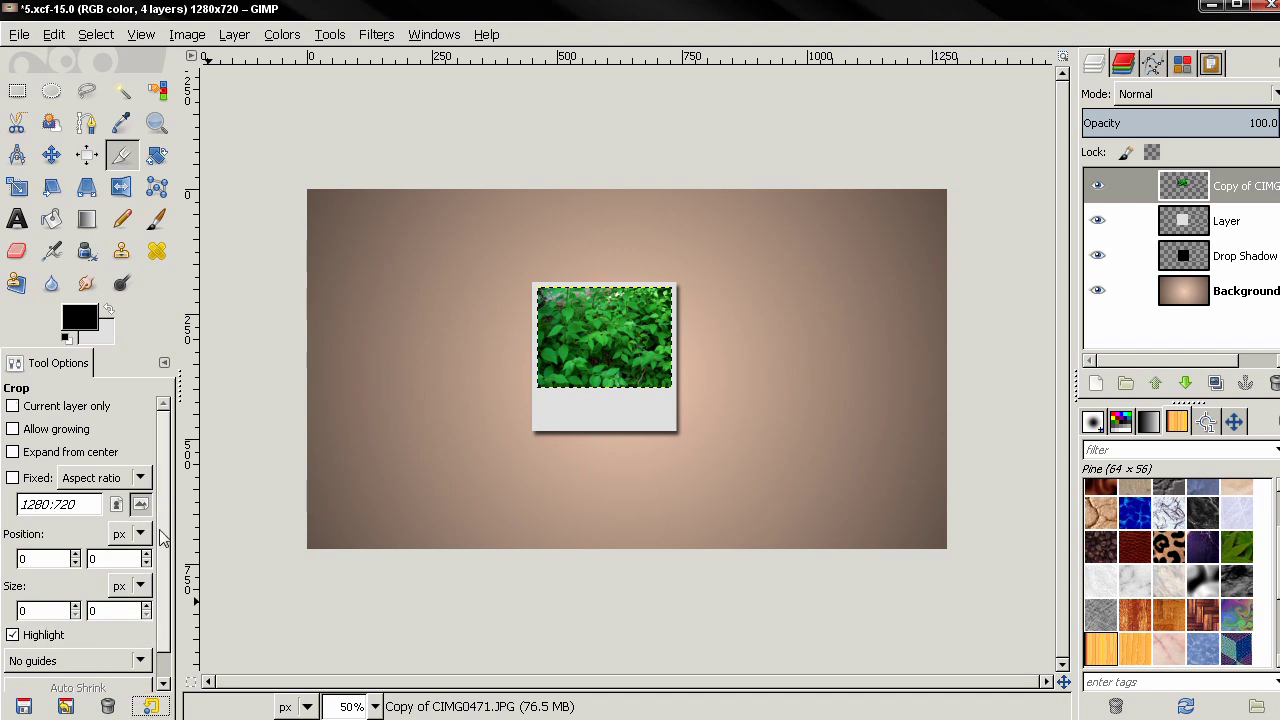
Step: Draw a trial crop area on the leaf photo with width 9.2, then reset the crop options
{"action": "left_click", "coordinate": [95, 406]}
{"action": "left_click_drag", "start_coordinate": [537, 304], "coordinate": [690, 406]}
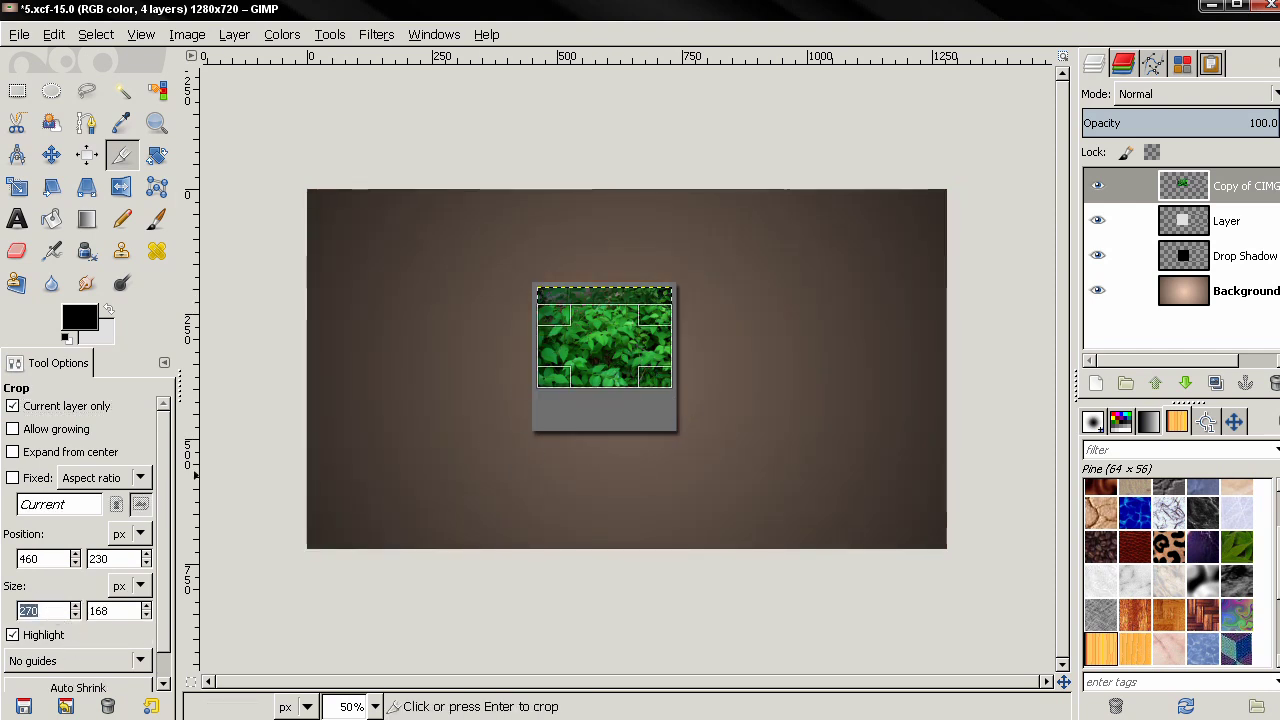
{"action": "type", "text": "9."}
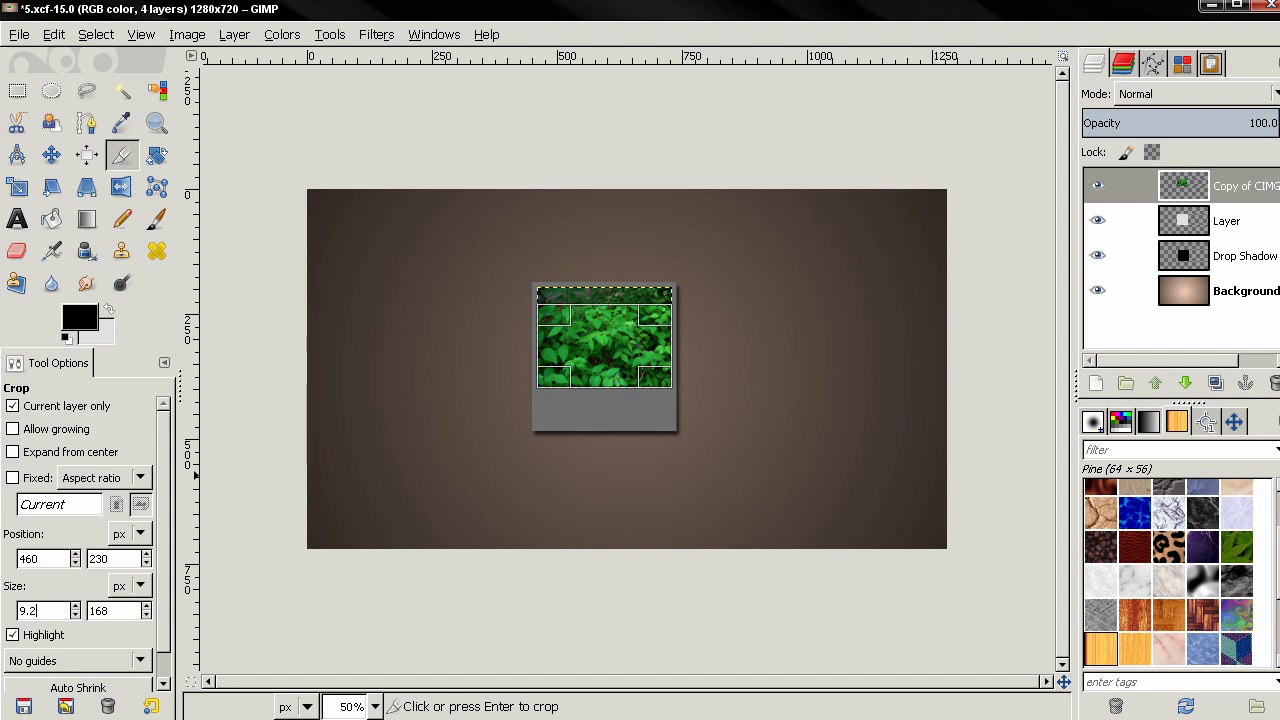
{"action": "type", "text": "2"}
{"action": "key", "text": "Tab"}
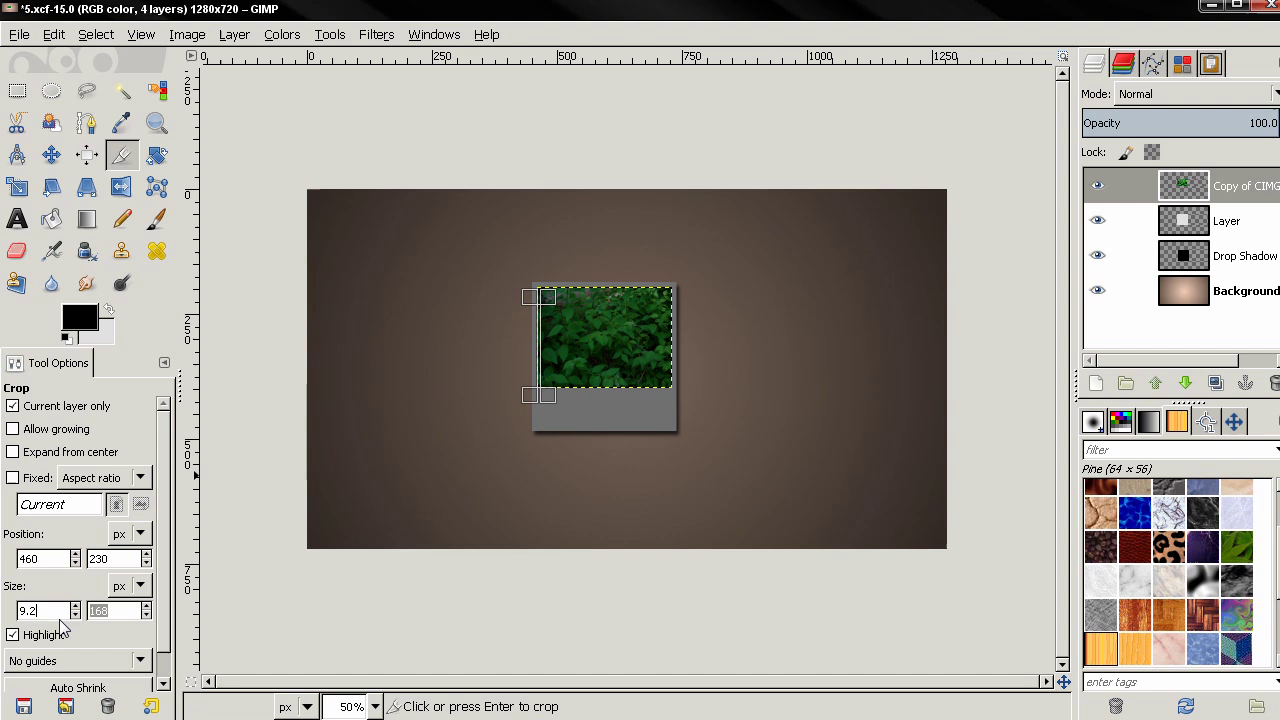
{"action": "left_click", "coordinate": [150, 706]}
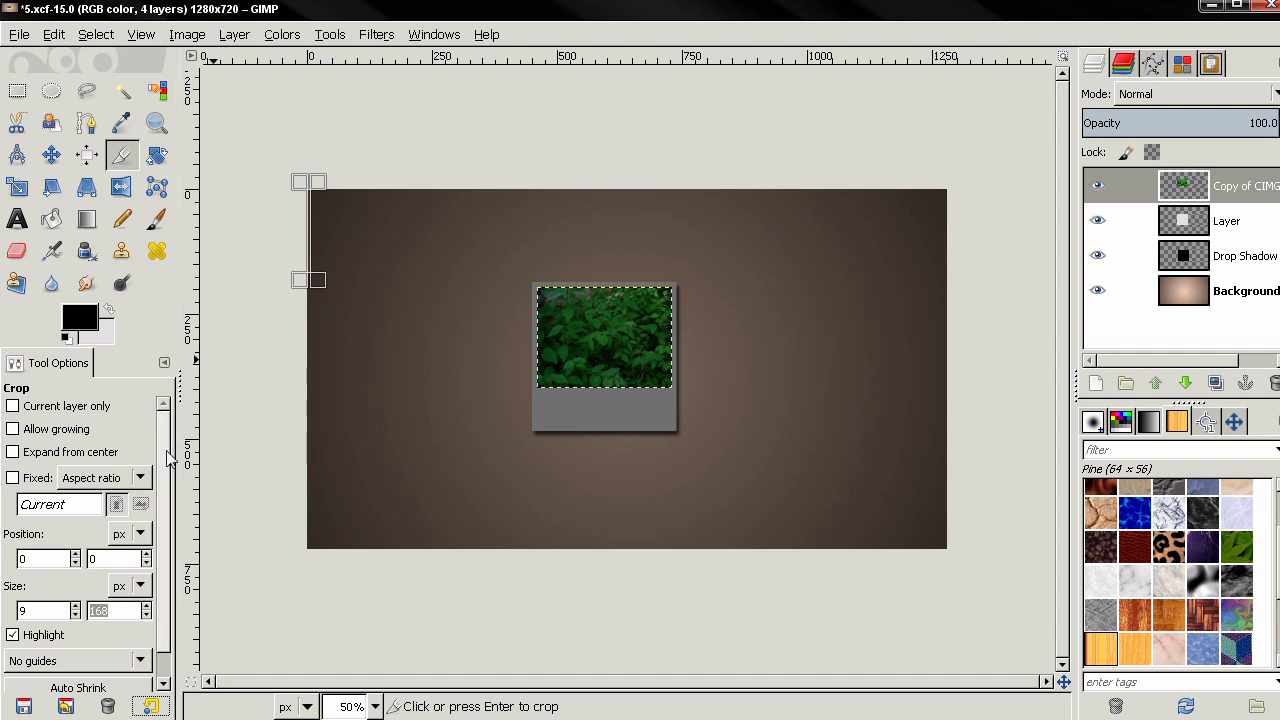
Step: Draw a current-layer-only 8.114 × 4.798 cm crop area and position it on the photo
{"action": "left_click", "coordinate": [70, 408]}
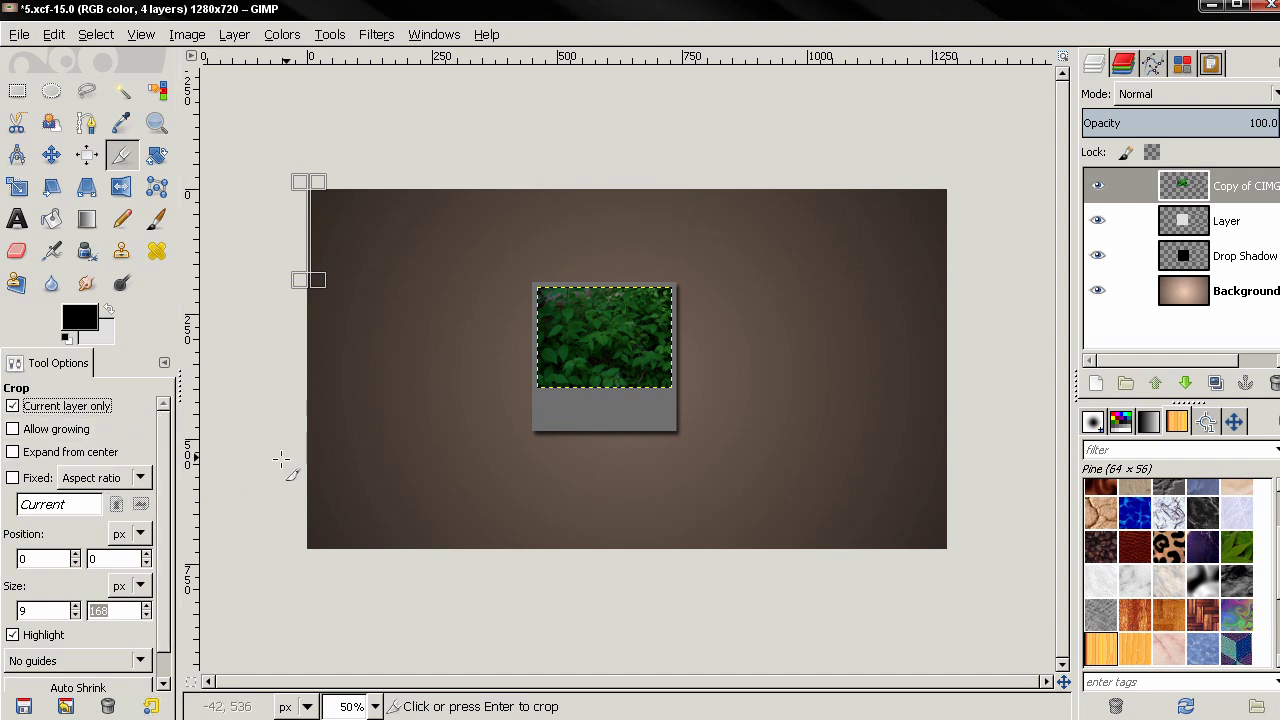
{"action": "left_click_drag", "start_coordinate": [557, 320], "coordinate": [720, 418]}
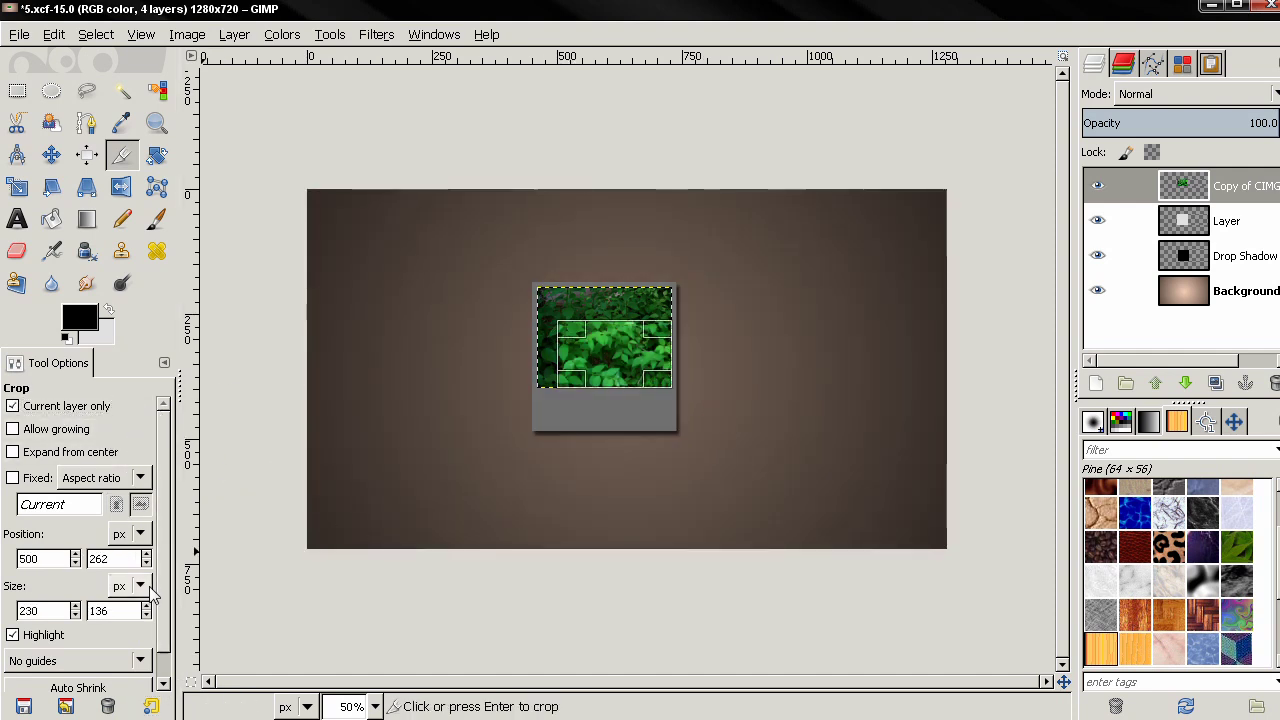
{"action": "left_click", "coordinate": [128, 586]}
{"action": "left_click", "coordinate": [168, 706]}
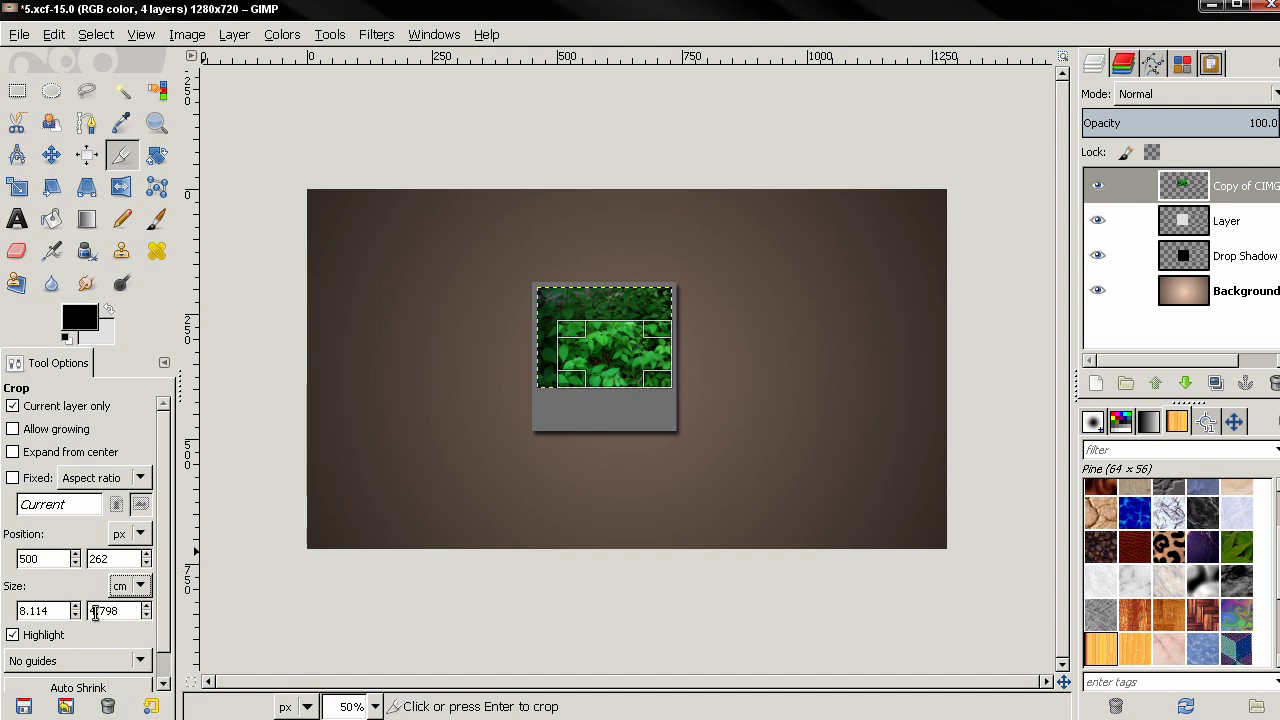
{"action": "double_click", "coordinate": [59, 610]}
{"action": "key", "text": "Tab"}
{"action": "left_click_drag", "start_coordinate": [616, 360], "coordinate": [579, 330]}
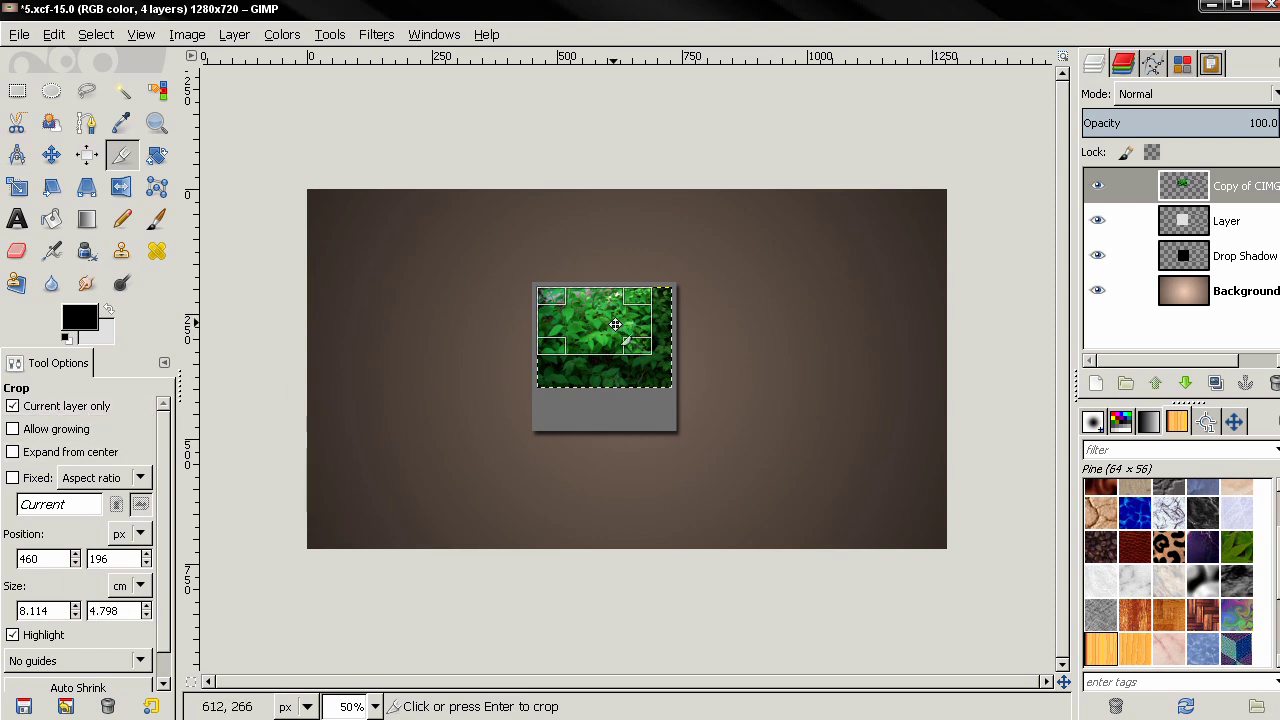
{"action": "left_click_drag", "start_coordinate": [614, 322], "coordinate": [753, 323]}
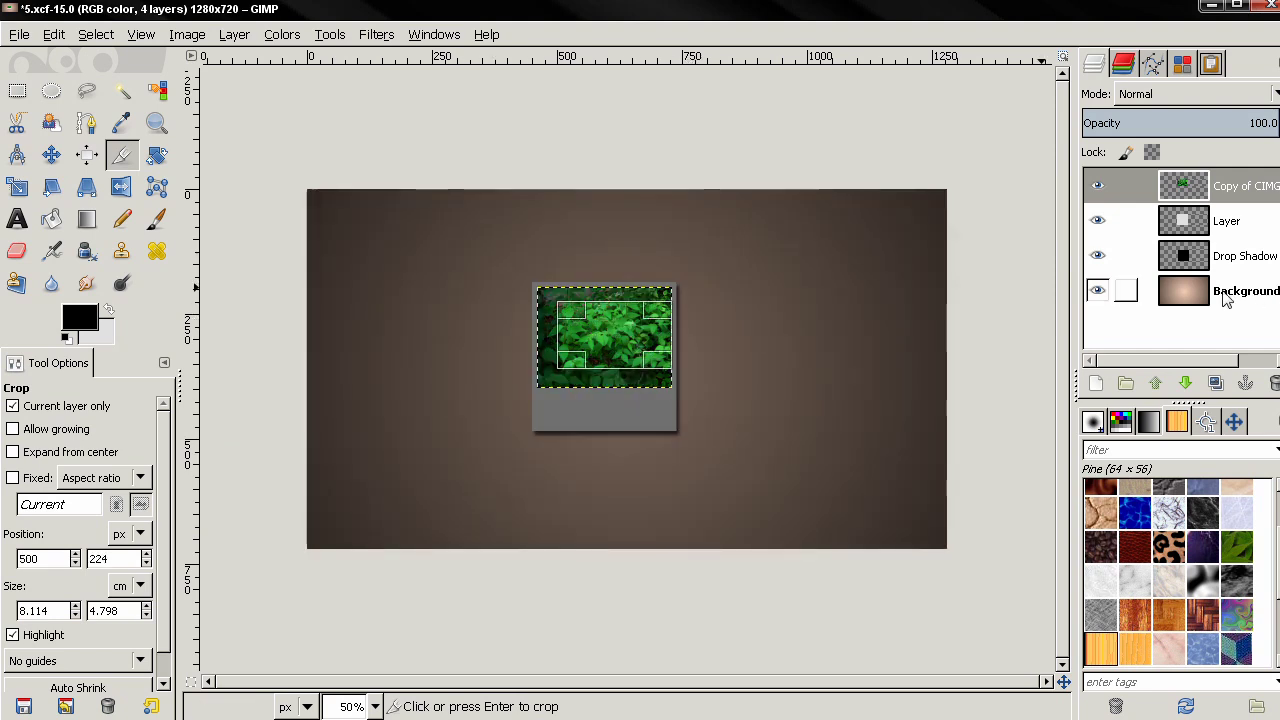
Step: Cancel the pending crop, reset options, and draw a new crop area measured in cm
{"action": "left_click", "coordinate": [30, 416]}
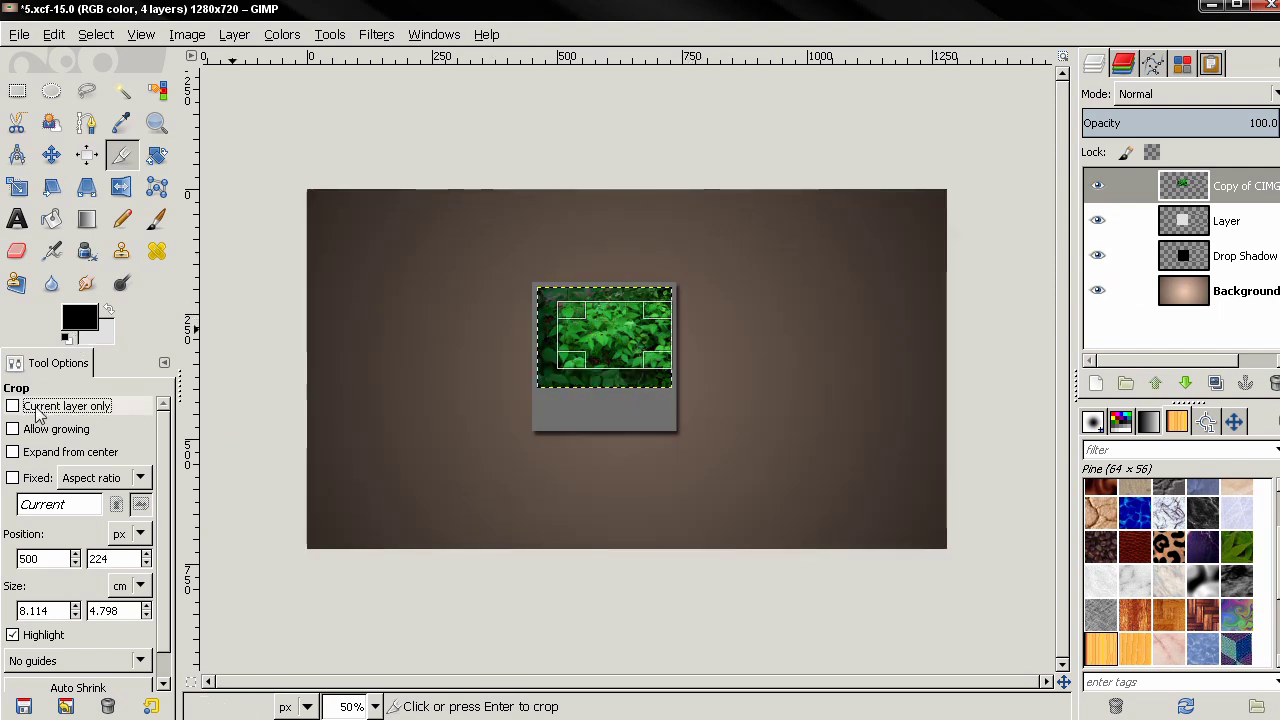
{"action": "left_click", "coordinate": [384, 625]}
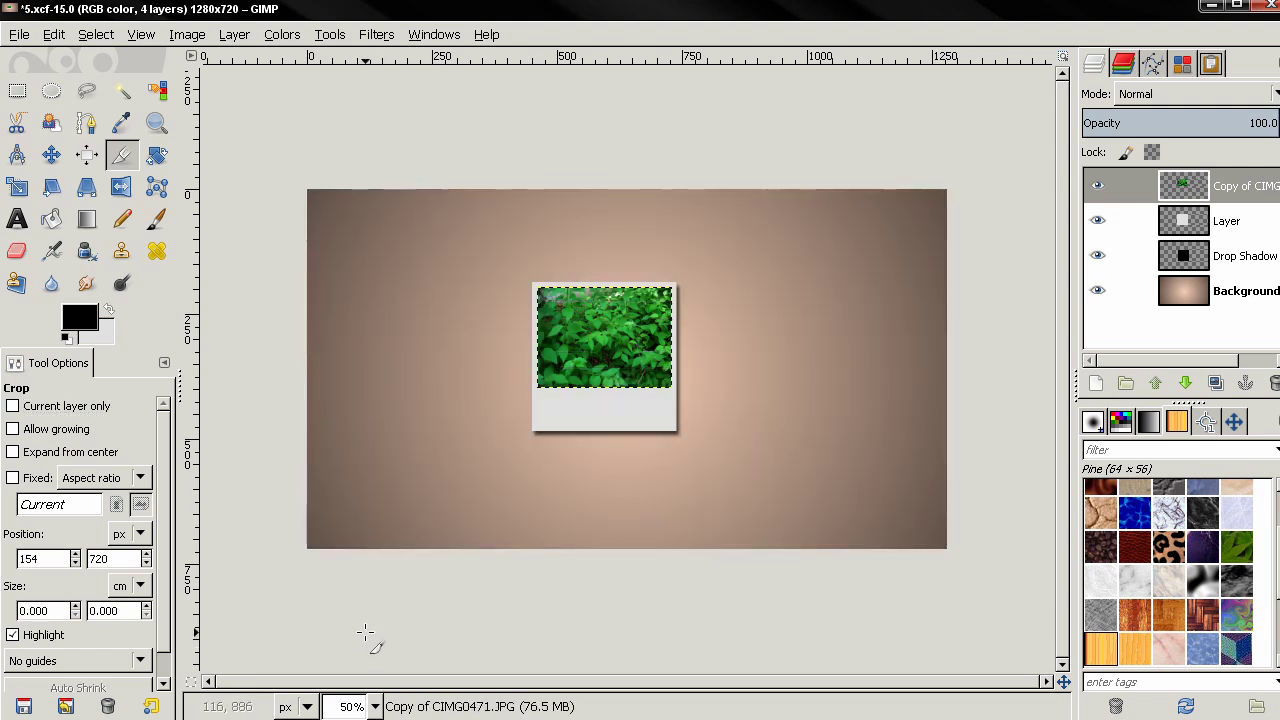
{"action": "left_click", "coordinate": [150, 706]}
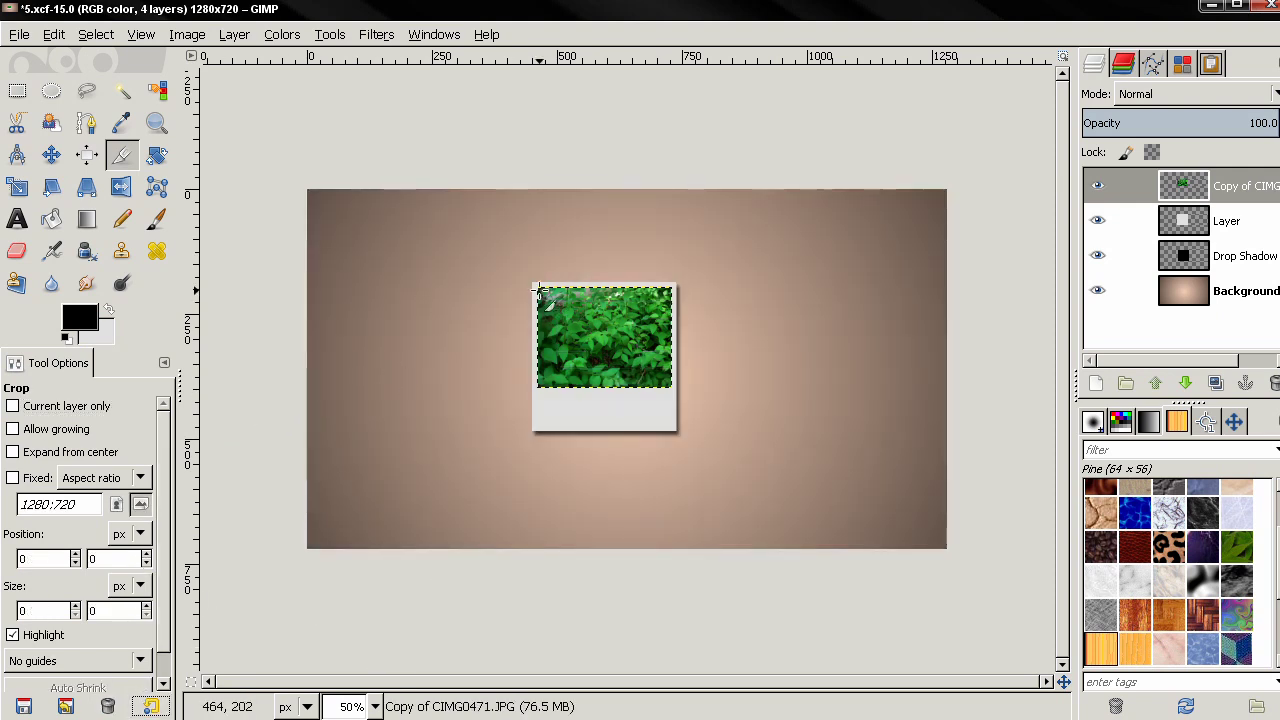
{"action": "left_click_drag", "start_coordinate": [521, 284], "coordinate": [692, 396]}
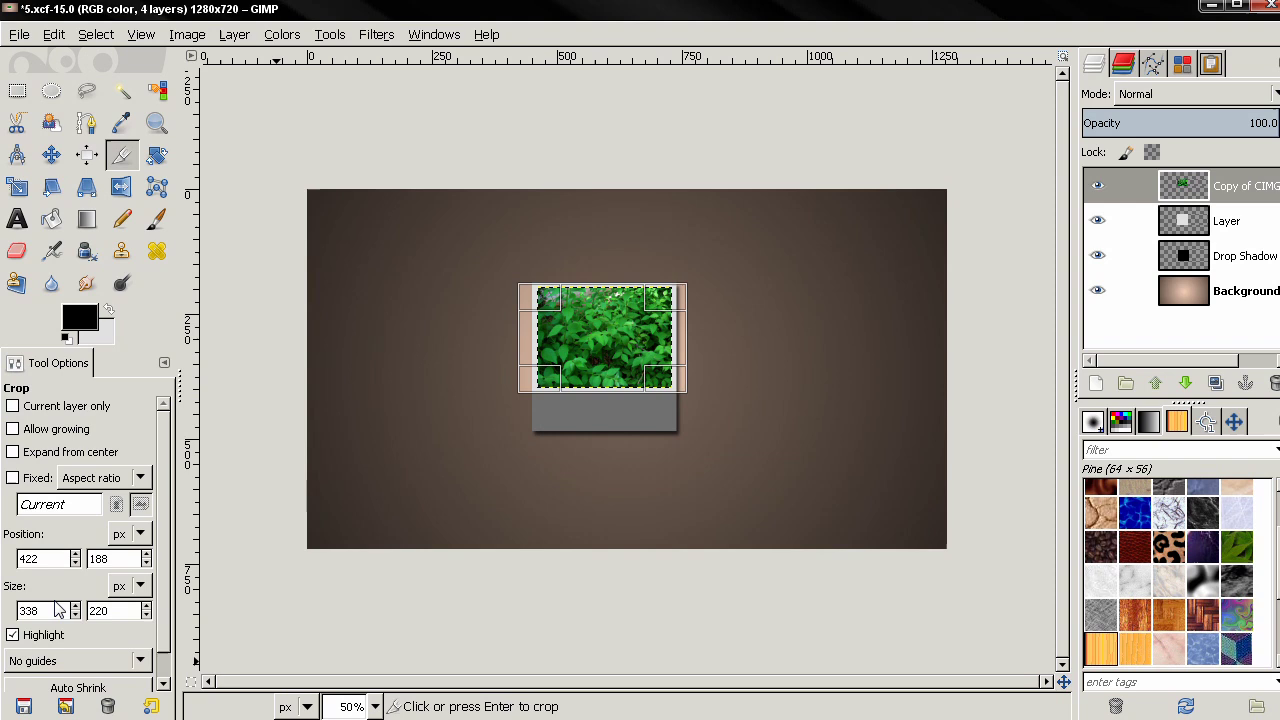
{"action": "left_click", "coordinate": [125, 586]}
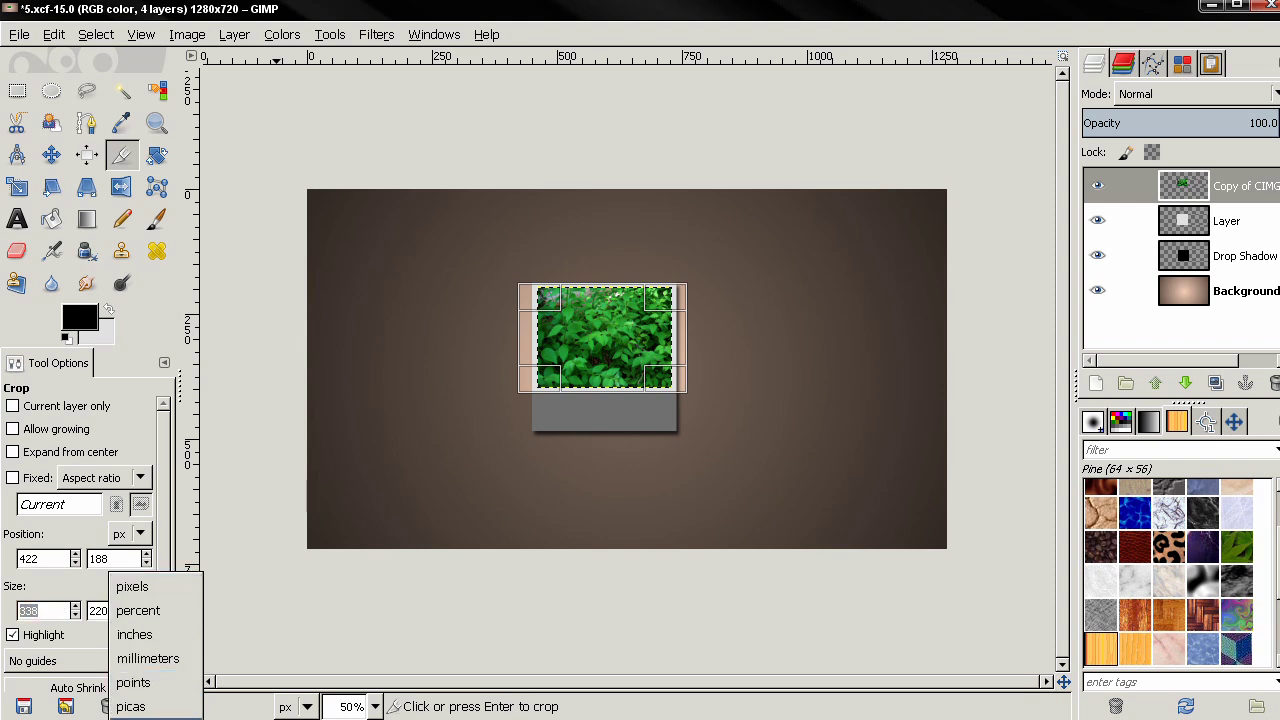
{"action": "left_click", "coordinate": [148, 706]}
Step: Crop only the leaf photo layer to 9.207 × 7.303 cm, positioned inside the frame
{"action": "double_click", "coordinate": [40, 610]}
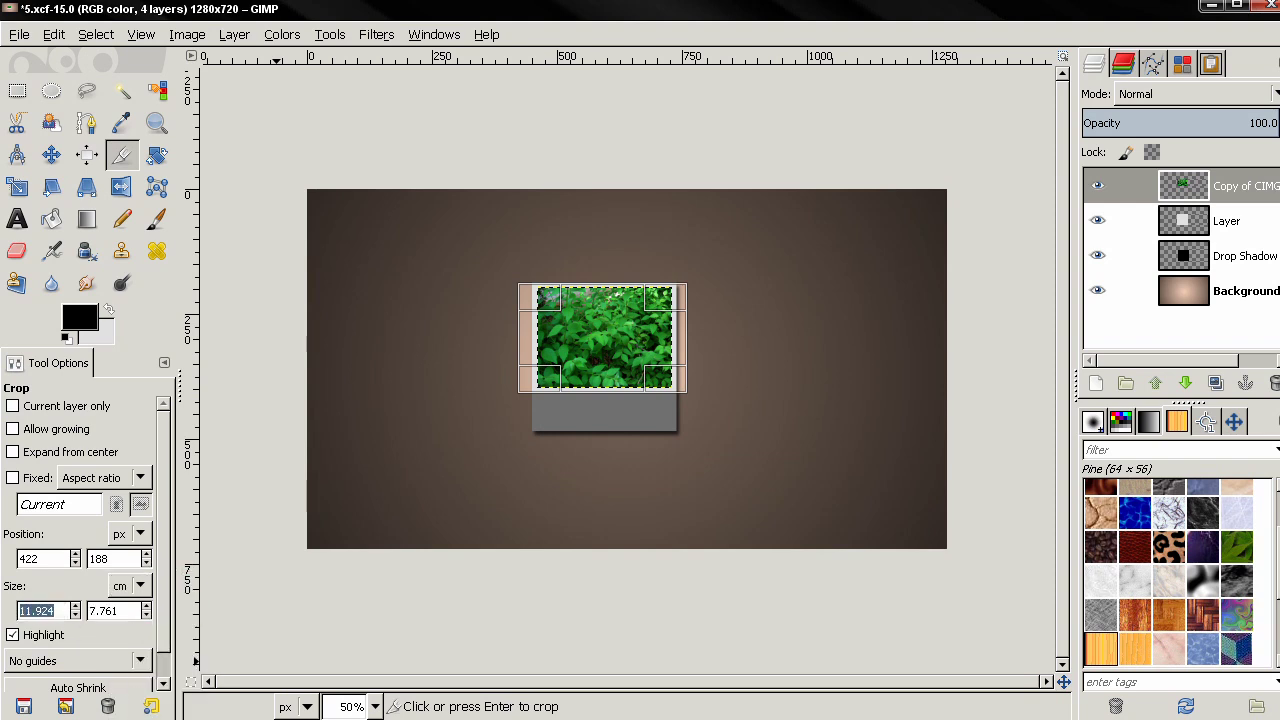
{"action": "type", "text": "9.207"}
{"action": "key", "text": "Tab"}
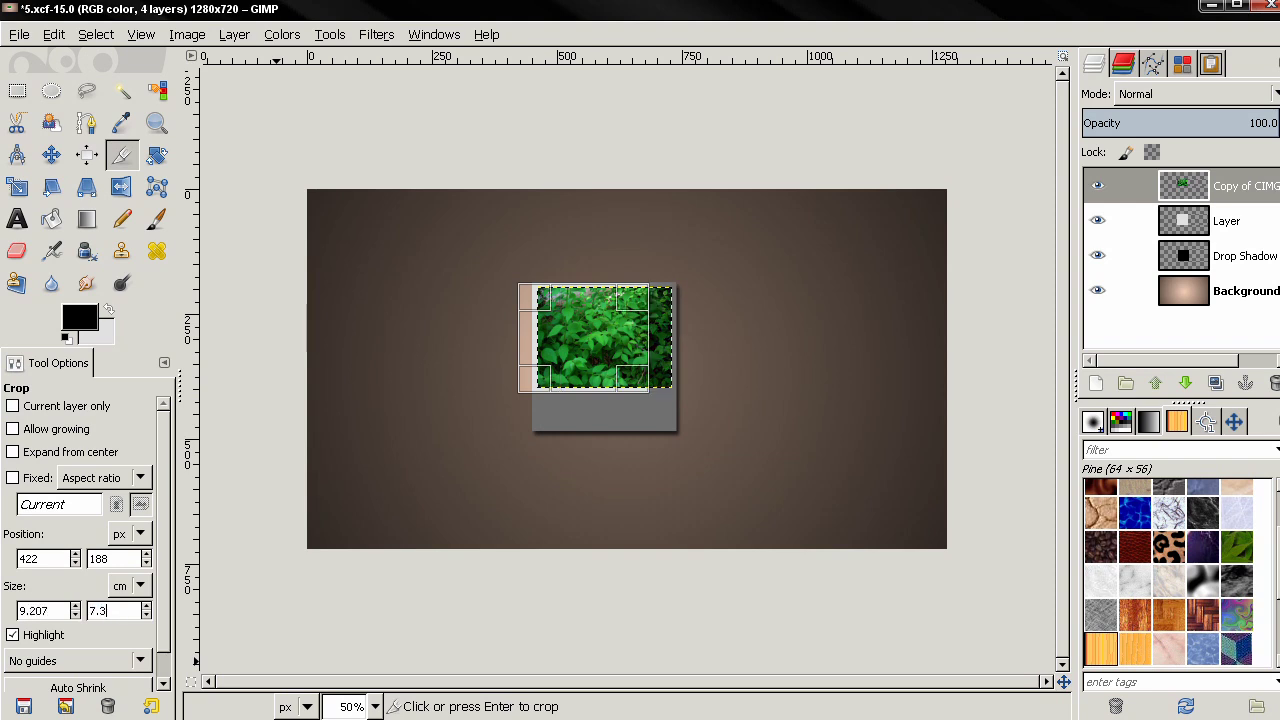
{"action": "type", "text": "7.303"}
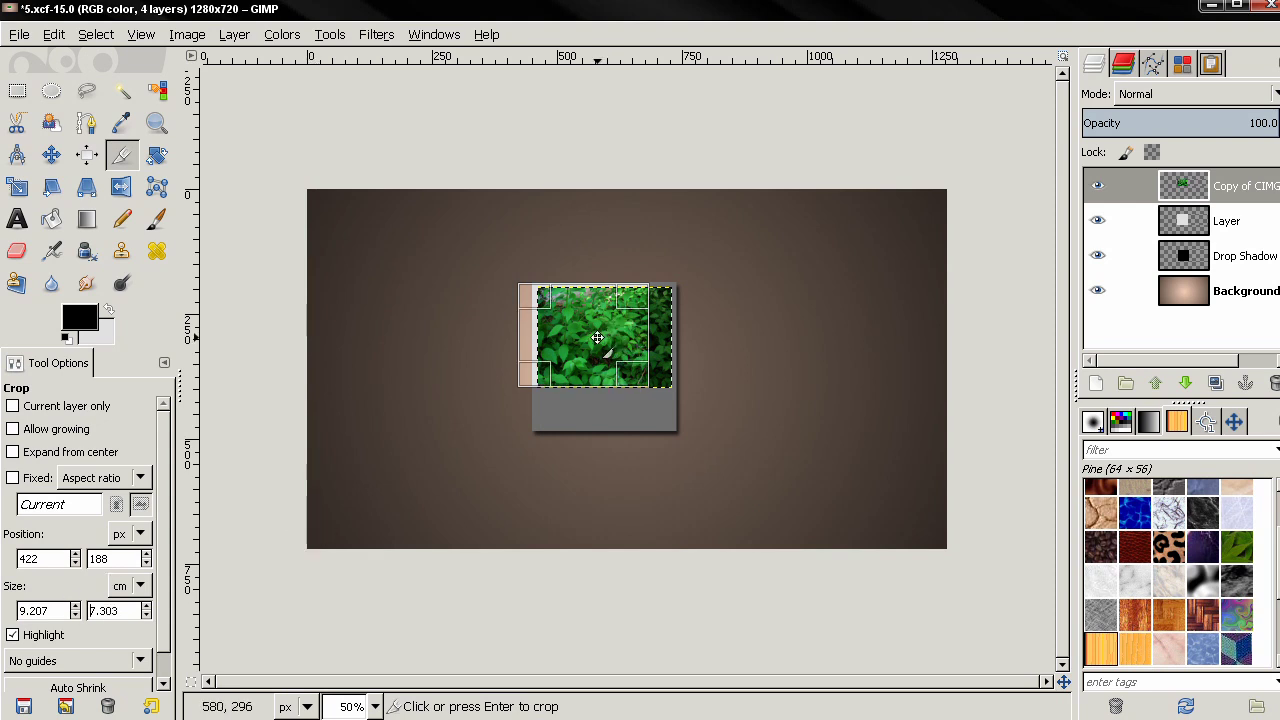
{"action": "left_click_drag", "start_coordinate": [586, 337], "coordinate": [607, 340]}
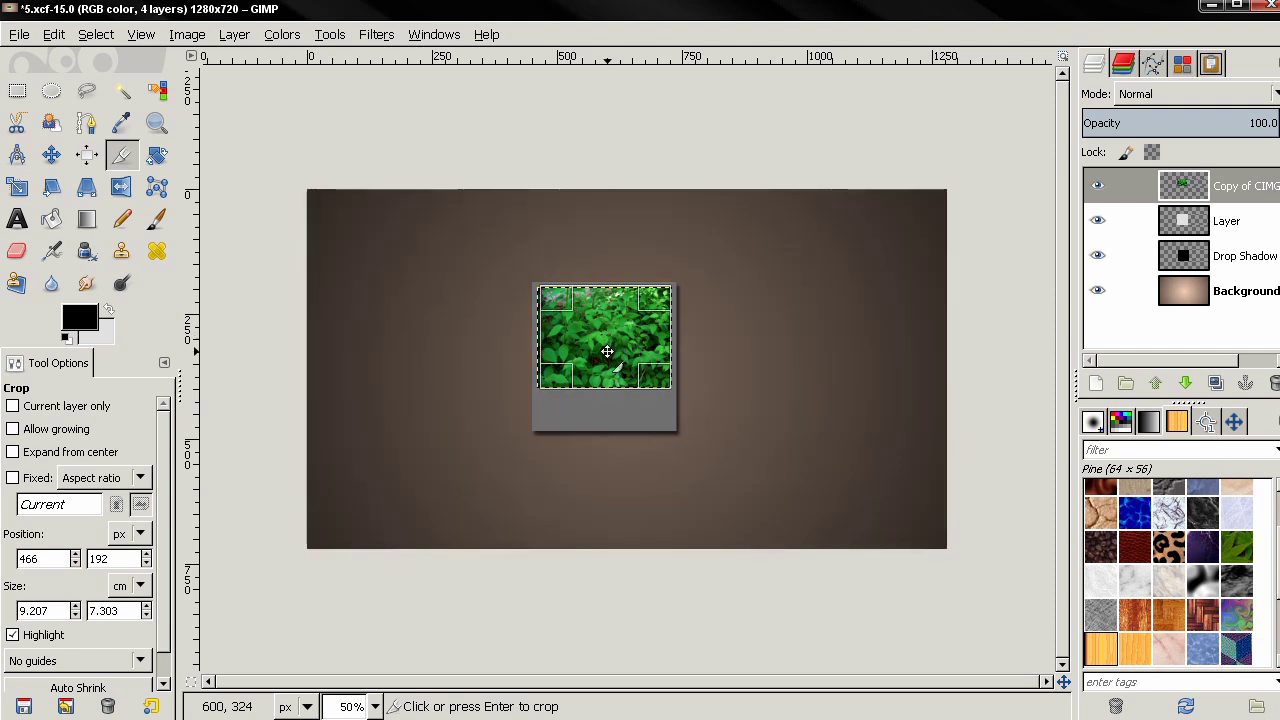
{"action": "scroll", "coordinate": [607, 340], "scroll_direction": "up", "scroll_amount": 2}
{"action": "left_click_drag", "start_coordinate": [569, 299], "coordinate": [569, 299]}
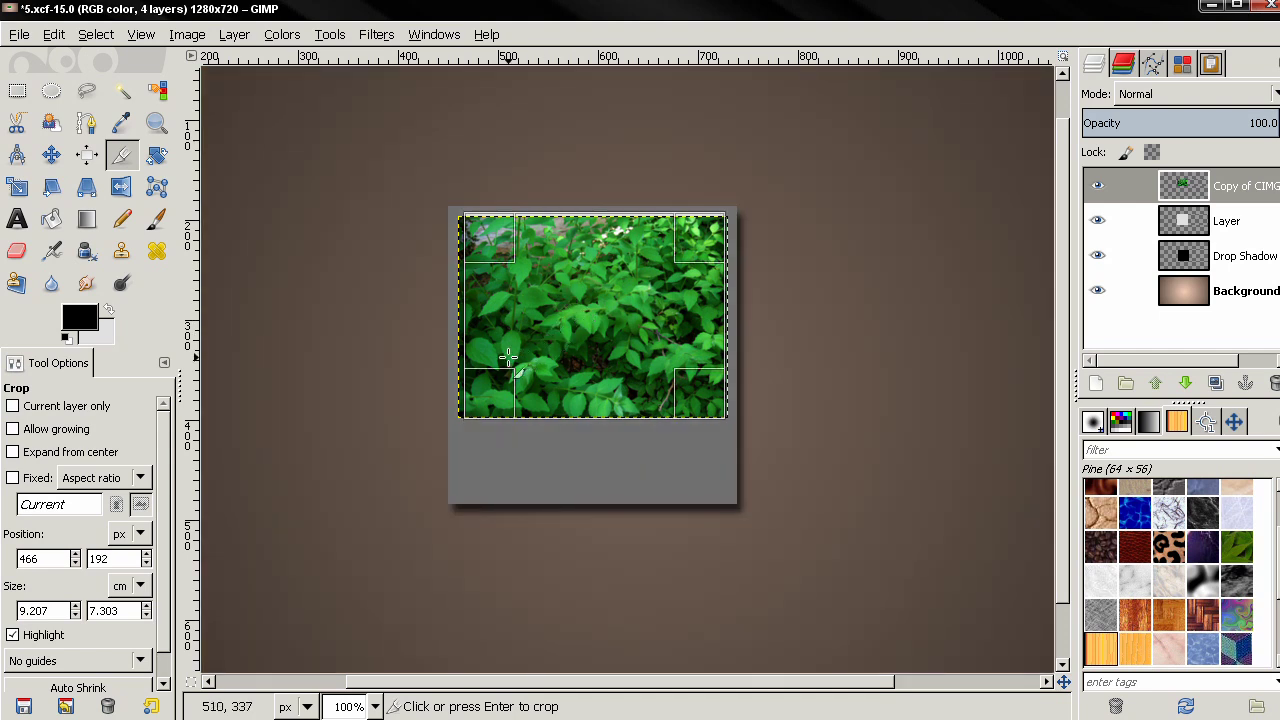
{"action": "left_click", "coordinate": [64, 410]}
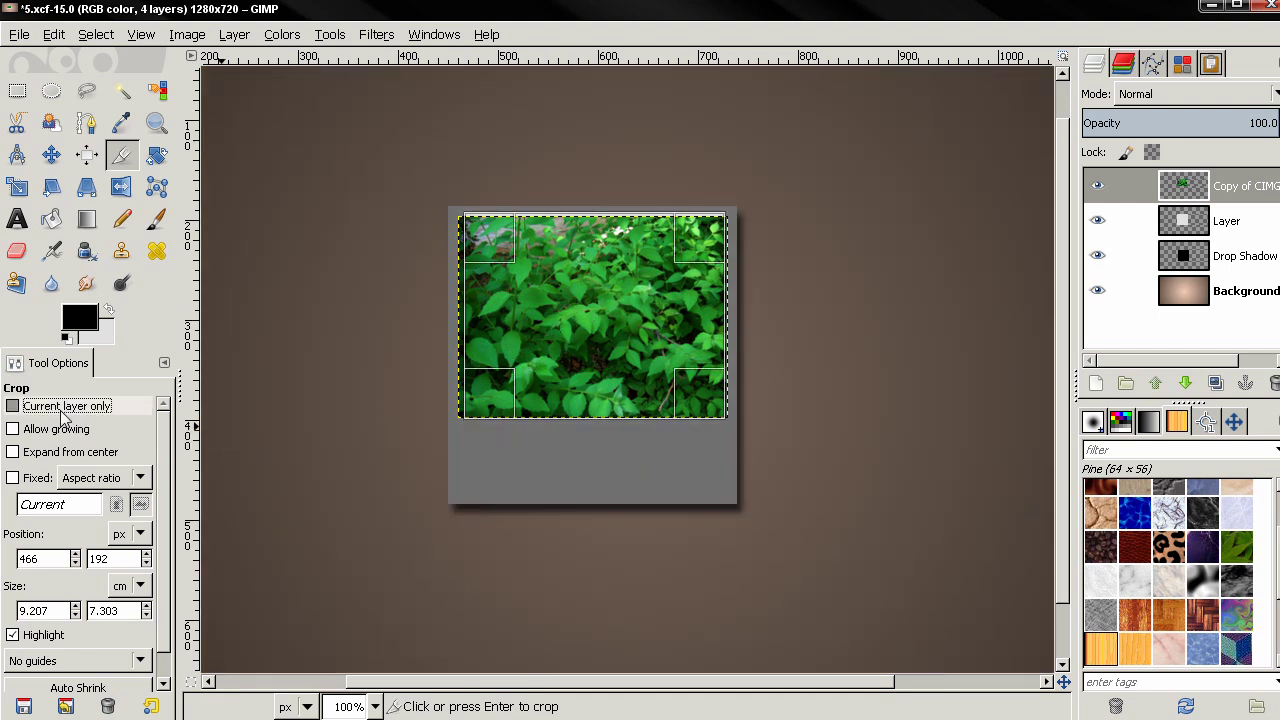
{"action": "left_click", "coordinate": [614, 322]}
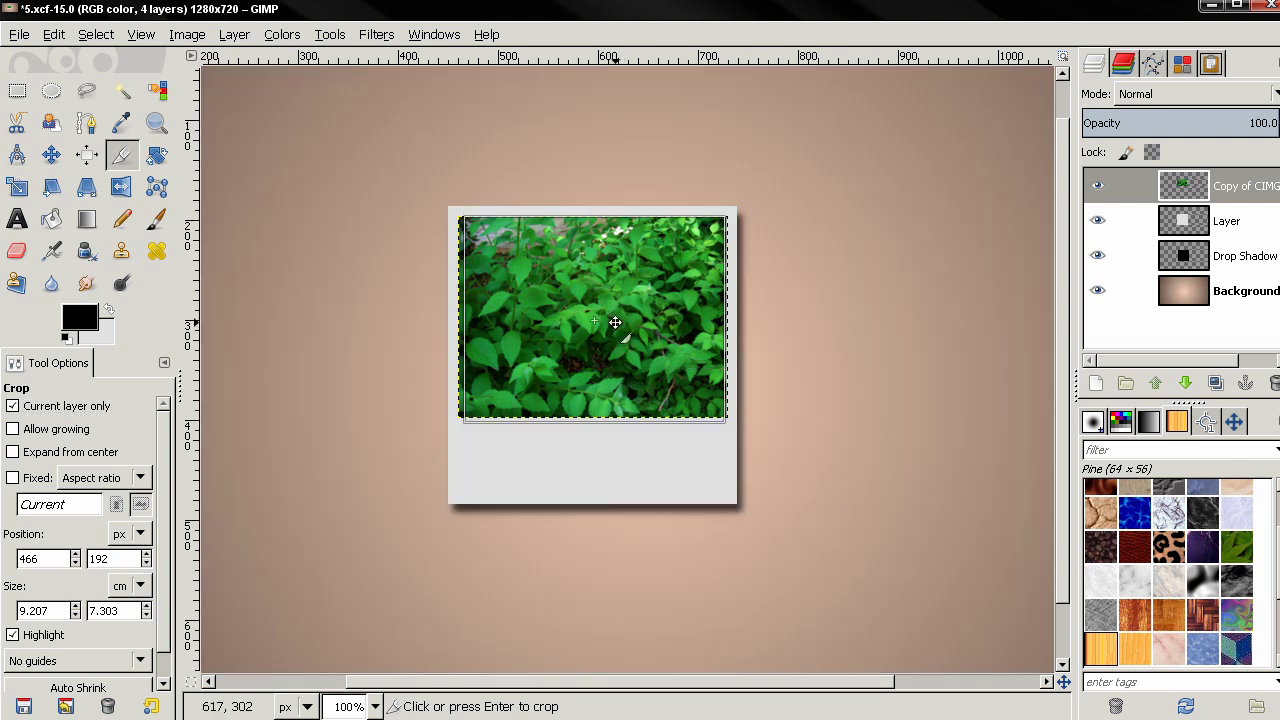
Step: Autocrop the leaf photo layer to its picture, then zoom out to 50% to see the collage
{"action": "left_click", "coordinate": [245, 36]}
{"action": "left_click", "coordinate": [275, 384]}
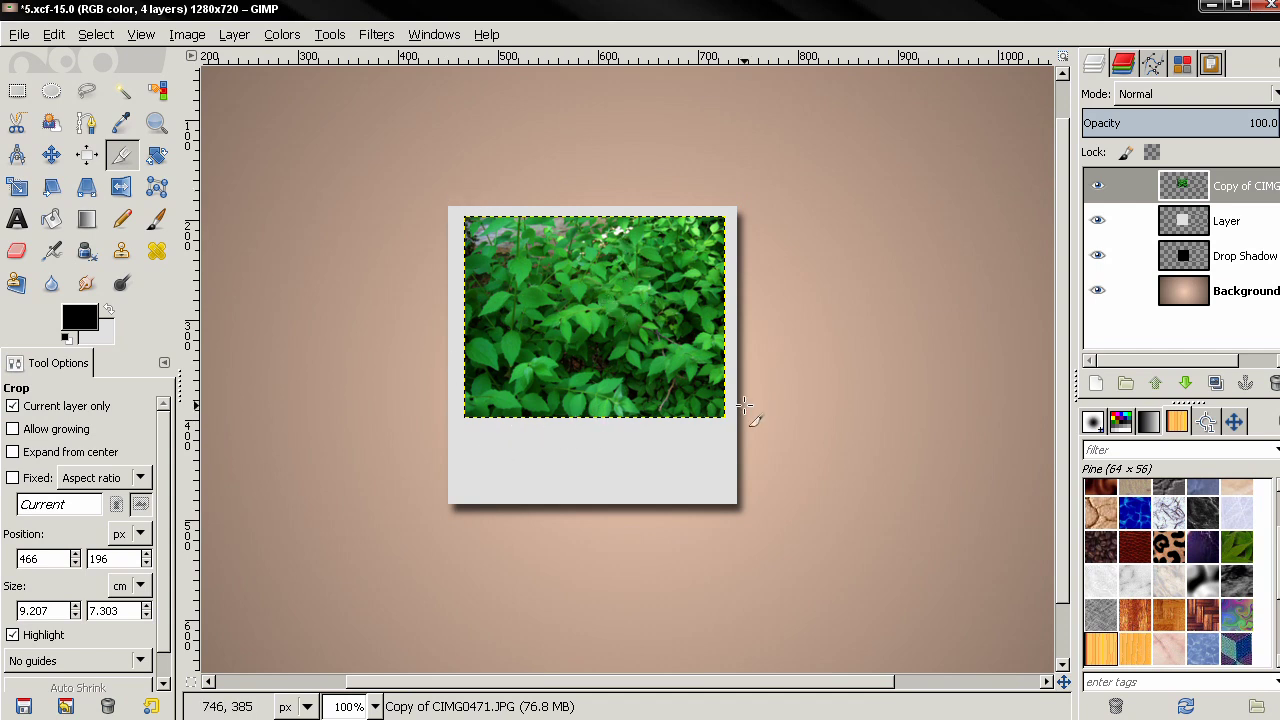
{"action": "key", "text": "minus"}
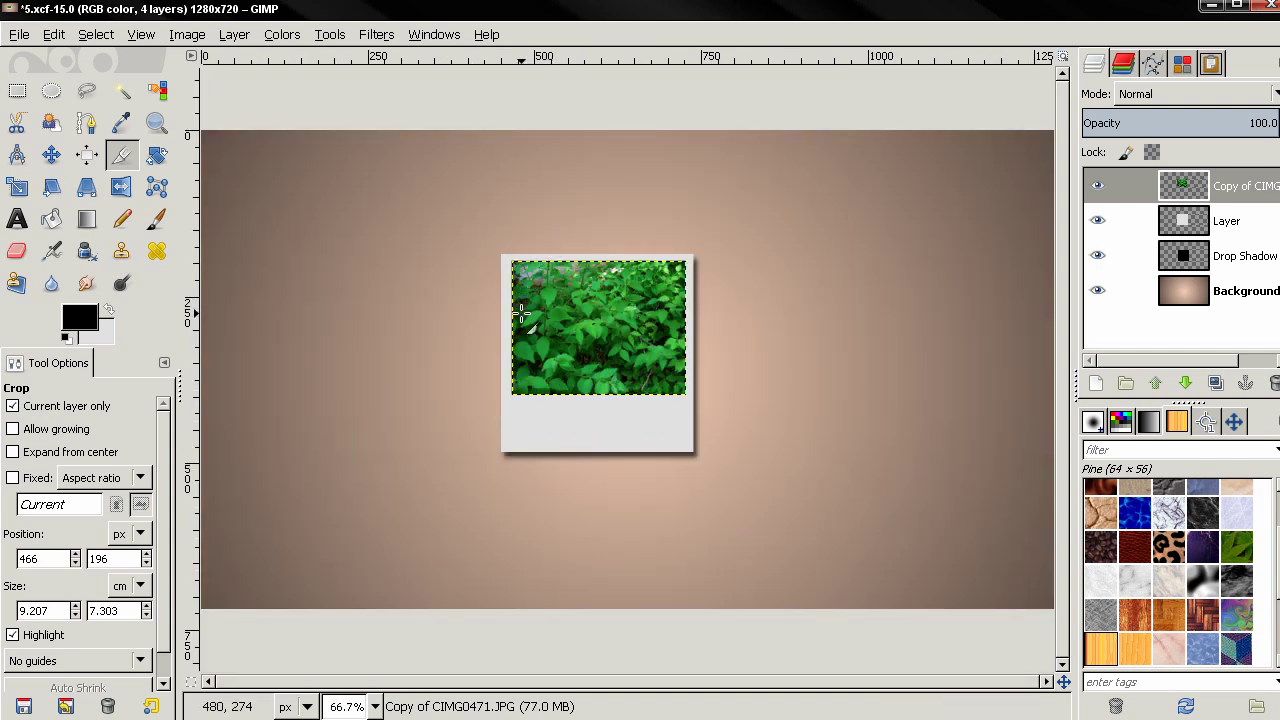
{"action": "key", "text": "minus"}
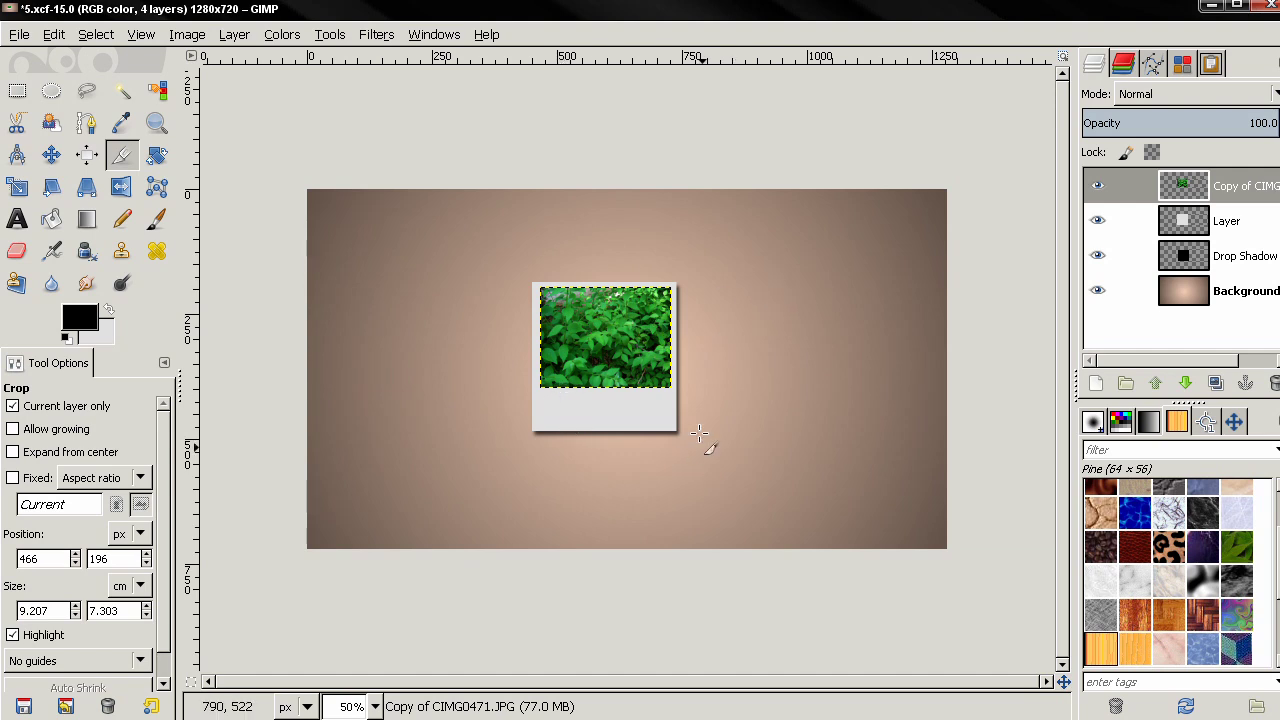
Step: Align the leaf photo to the horizontal centre of the white frame layer
{"action": "left_click", "coordinate": [87, 156]}
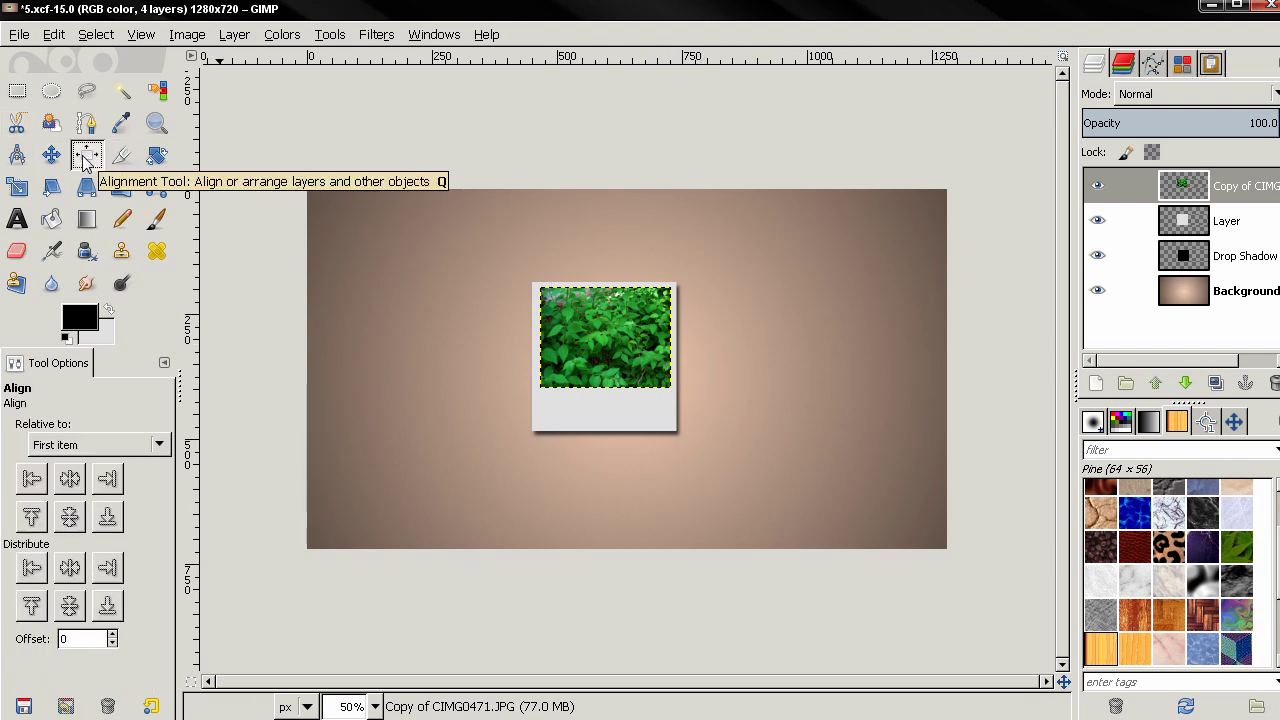
{"action": "left_click", "coordinate": [648, 415]}
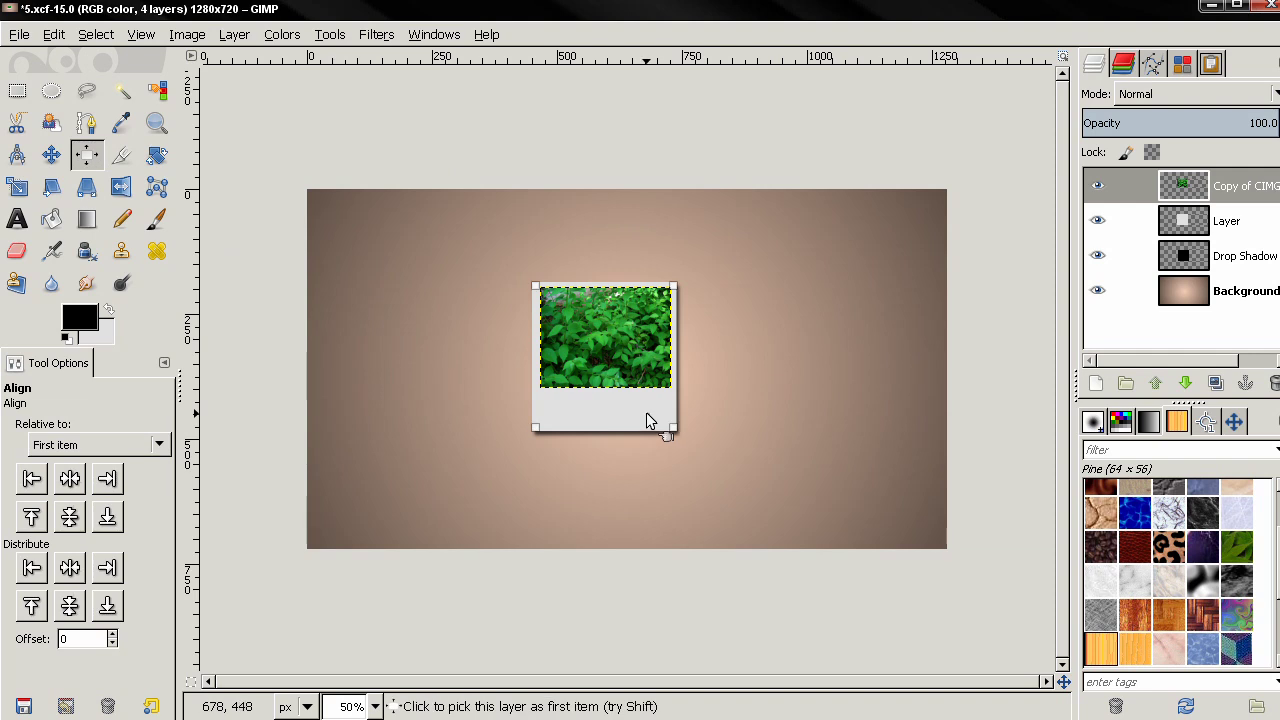
{"action": "left_click", "coordinate": [1190, 224]}
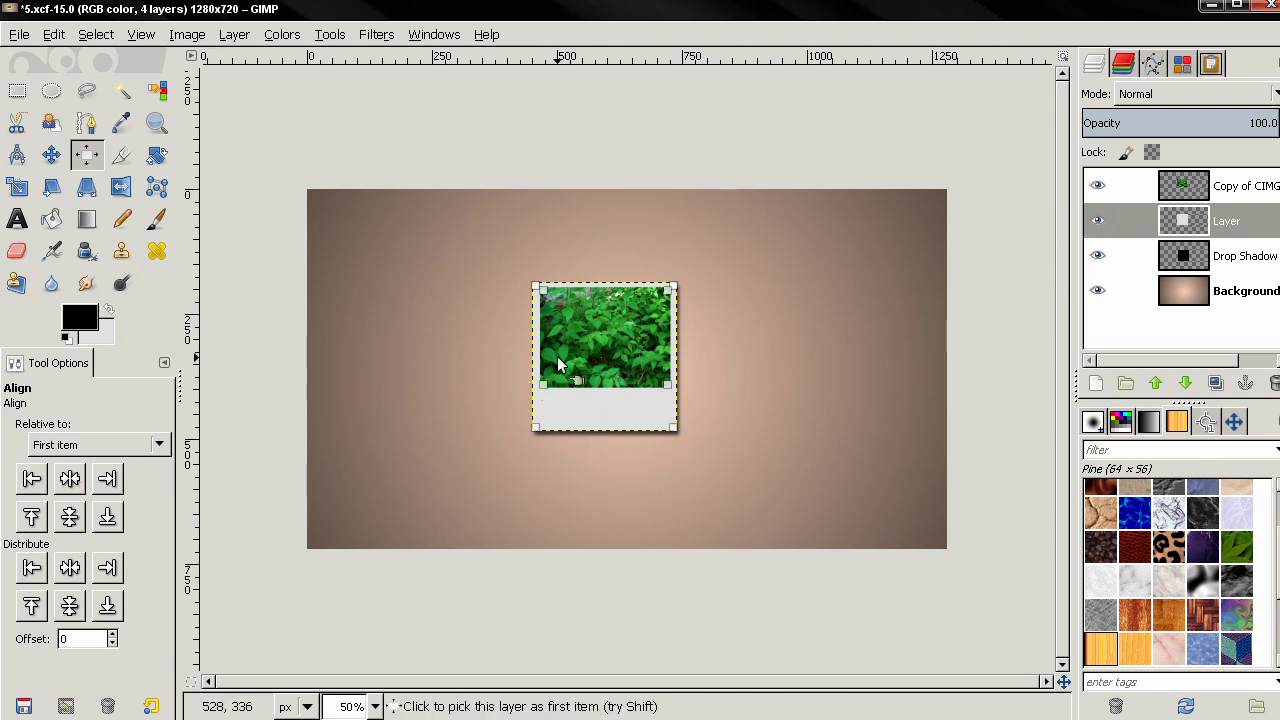
{"action": "key", "text": "plus"}
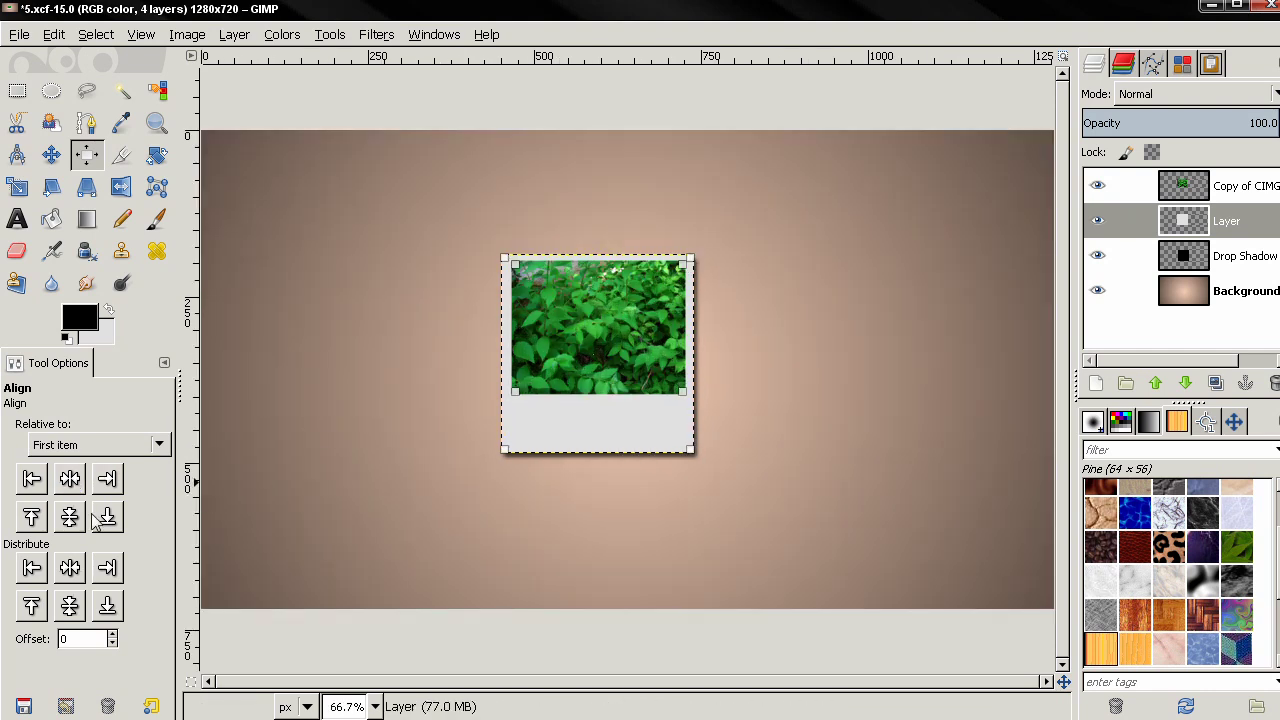
{"action": "left_click", "coordinate": [70, 479]}
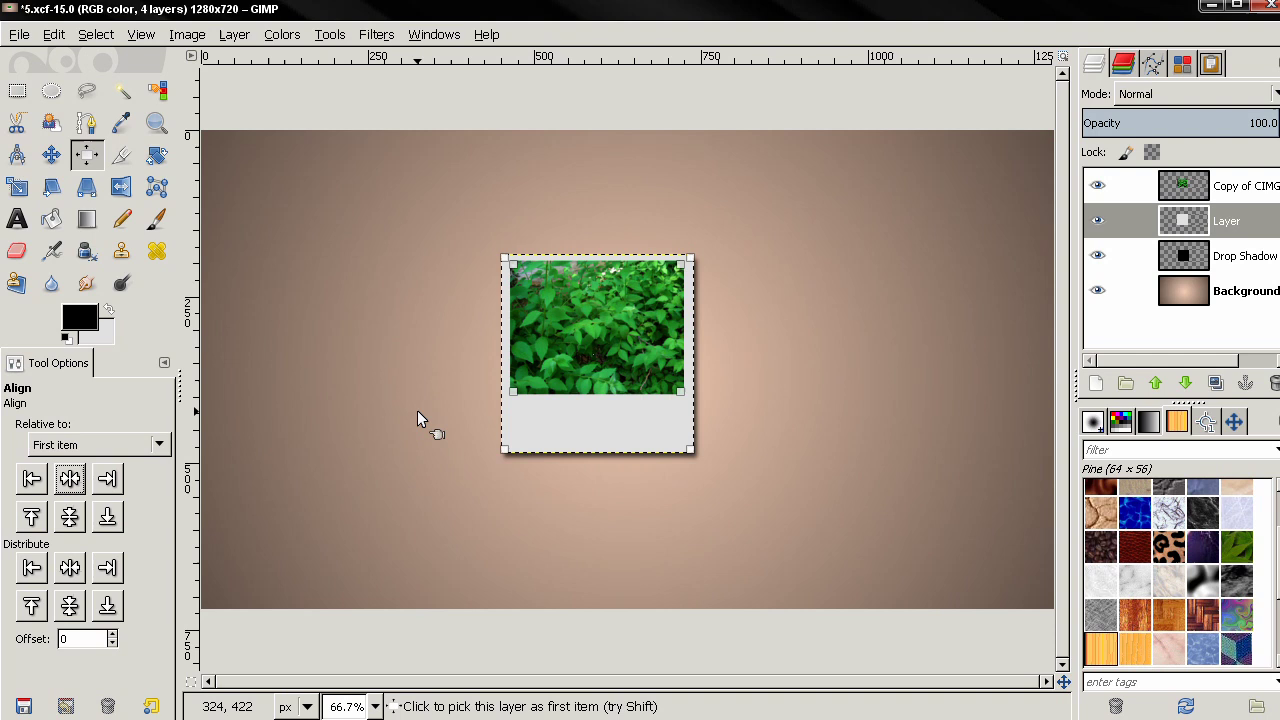
{"action": "left_click", "coordinate": [353, 641]}
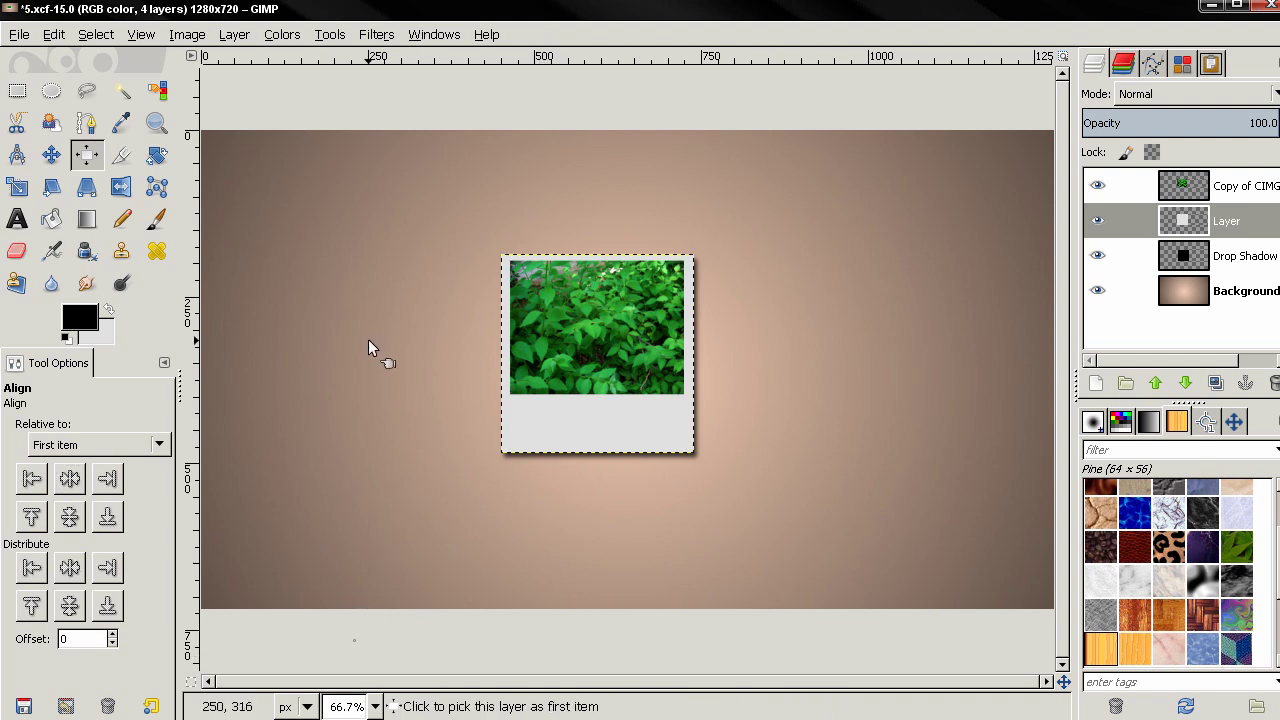
Step: Measure the frame border: 14 px beside the photo and 10 px above it
{"action": "left_click", "coordinate": [17, 154]}
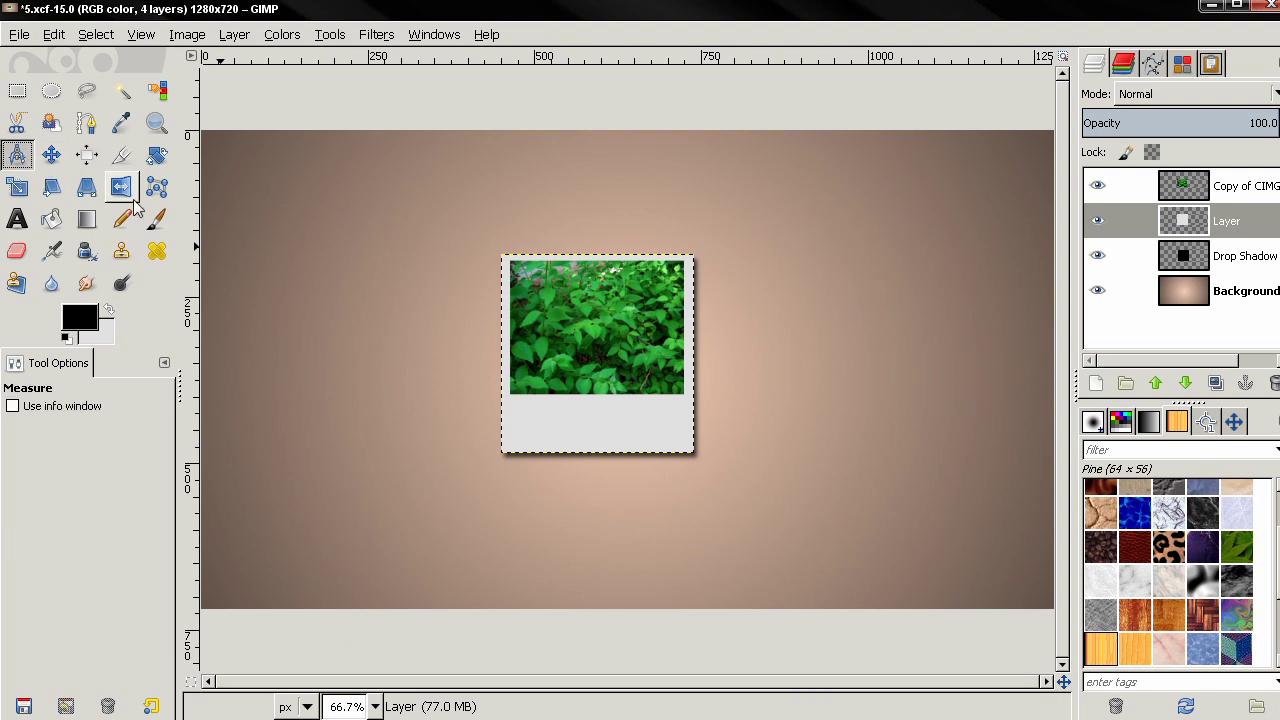
{"action": "key", "text": "plus"}
{"action": "key", "text": "plus"}
{"action": "key", "text": "plus"}
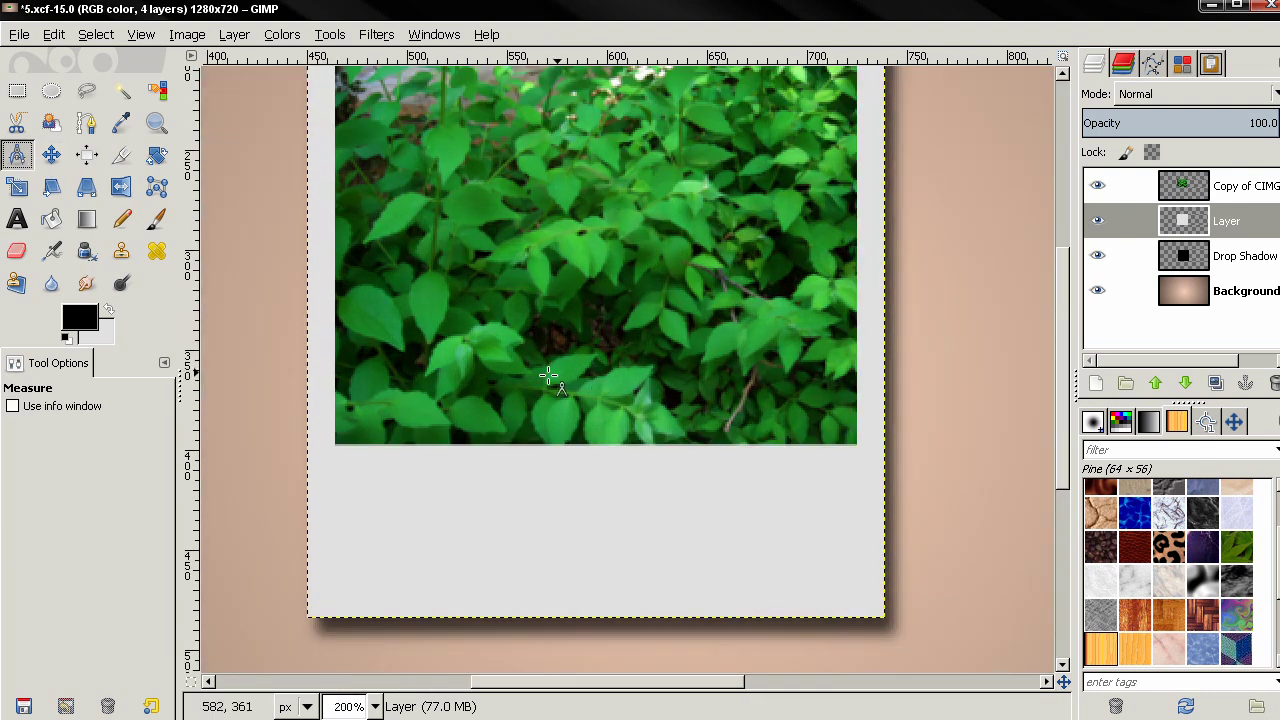
{"action": "key", "text": "plus"}
{"action": "key", "text": "plus"}
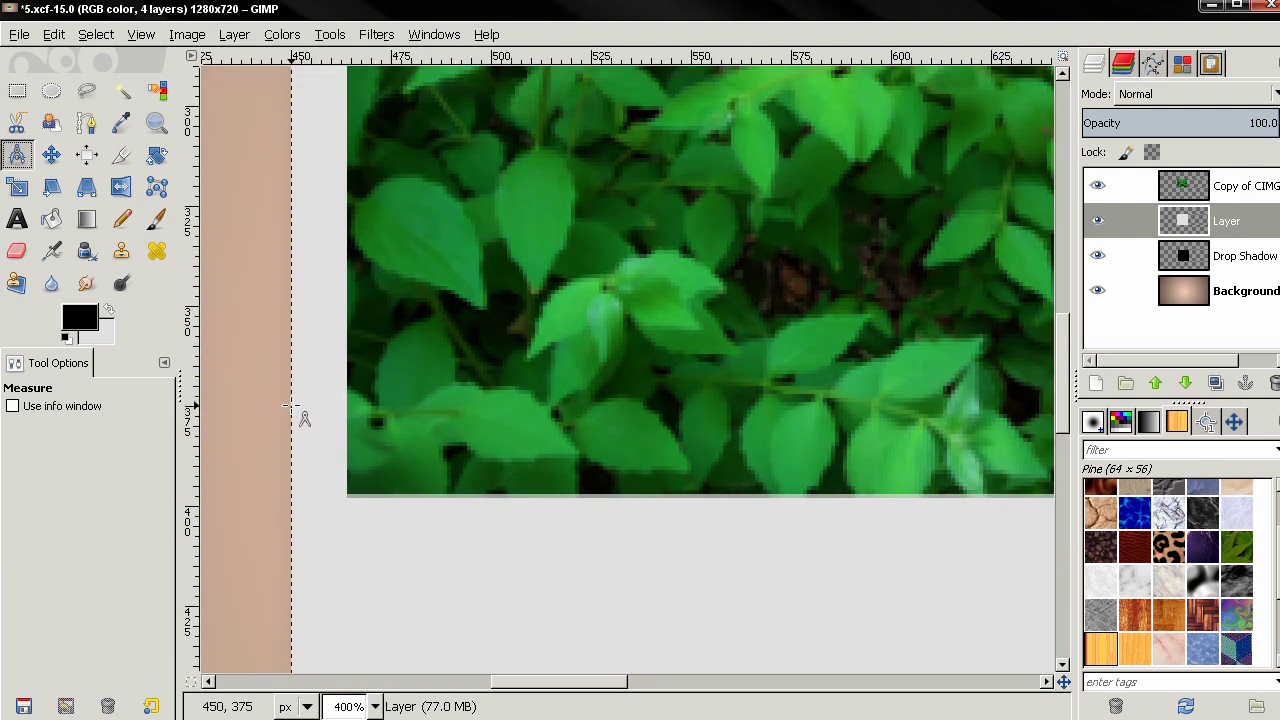
{"action": "left_click_drag", "start_coordinate": [291, 406], "coordinate": [347, 406]}
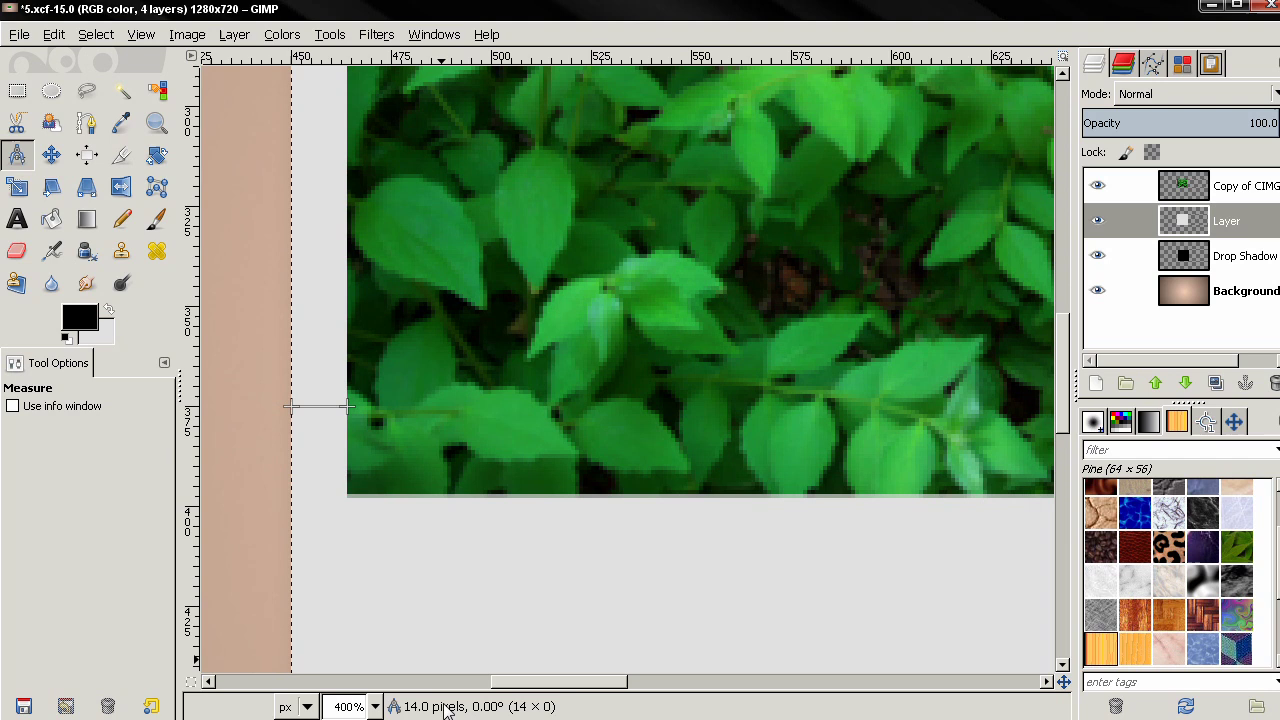
{"action": "key", "text": "ctrl+z"}
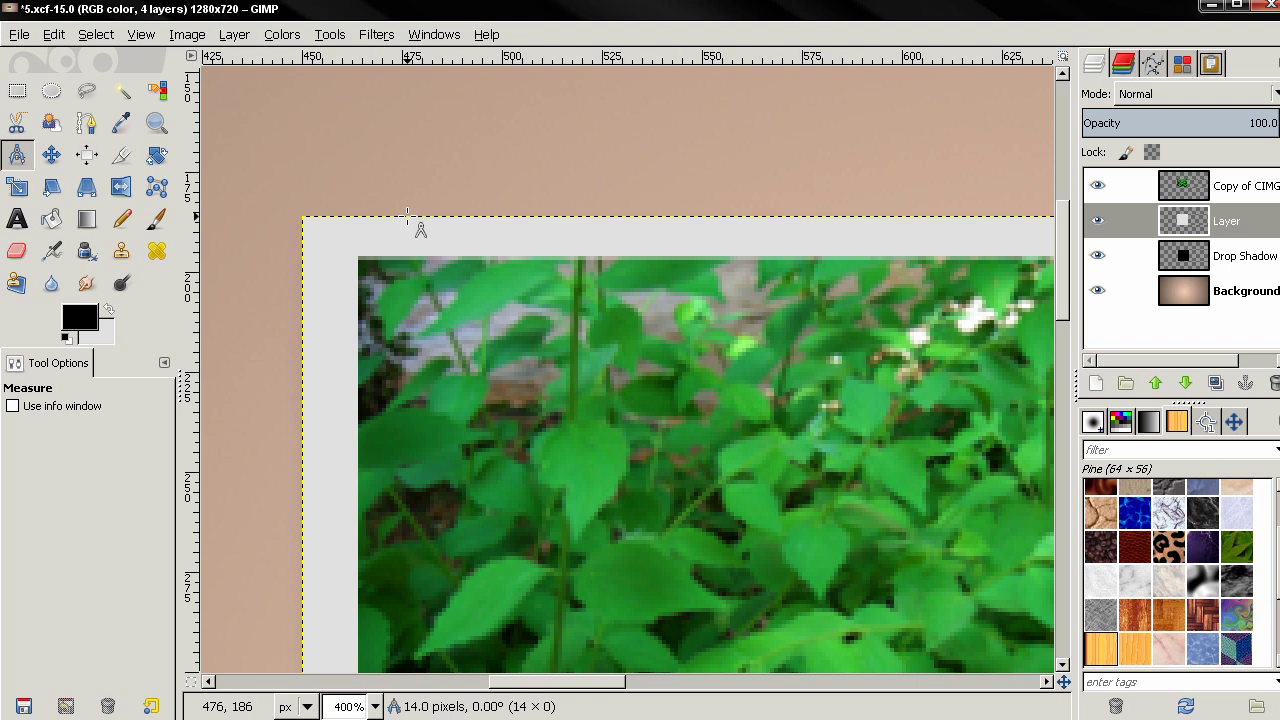
{"action": "left_click_drag", "start_coordinate": [407, 216], "coordinate": [407, 258]}
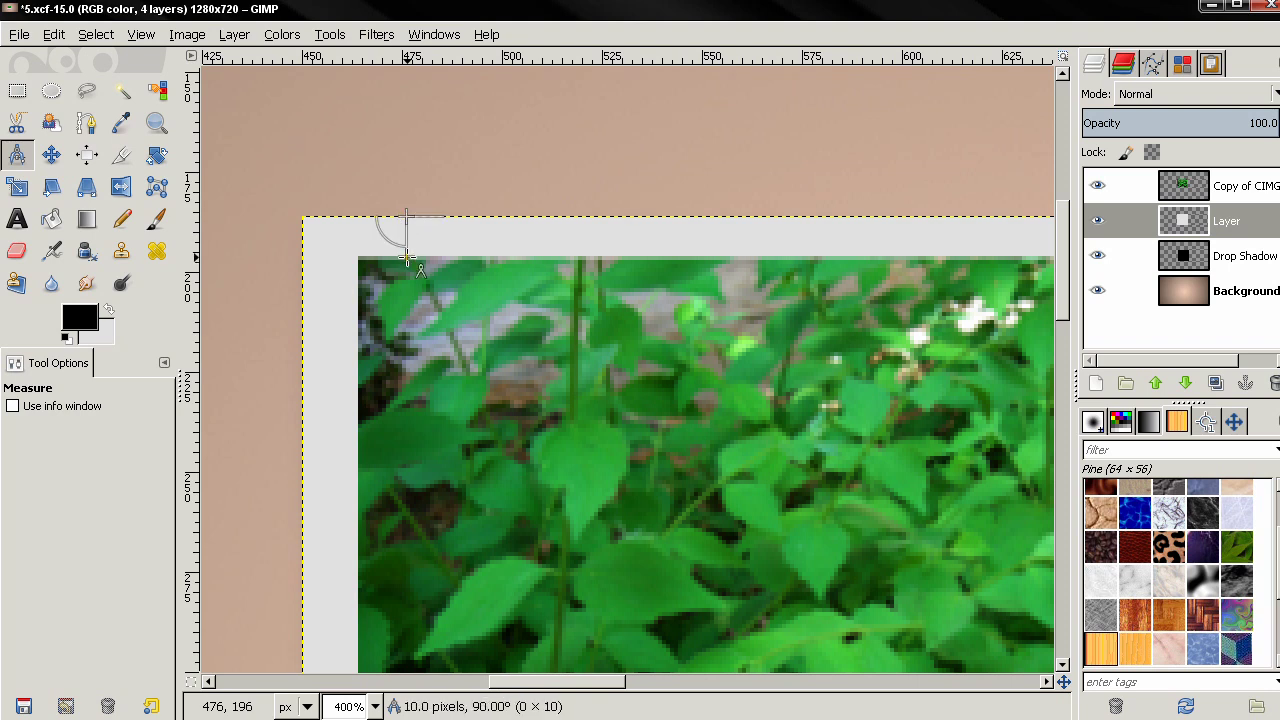
Step: Move the leaf photo 2 px down, then re-measure the left and top borders
{"action": "left_click", "coordinate": [51, 154]}
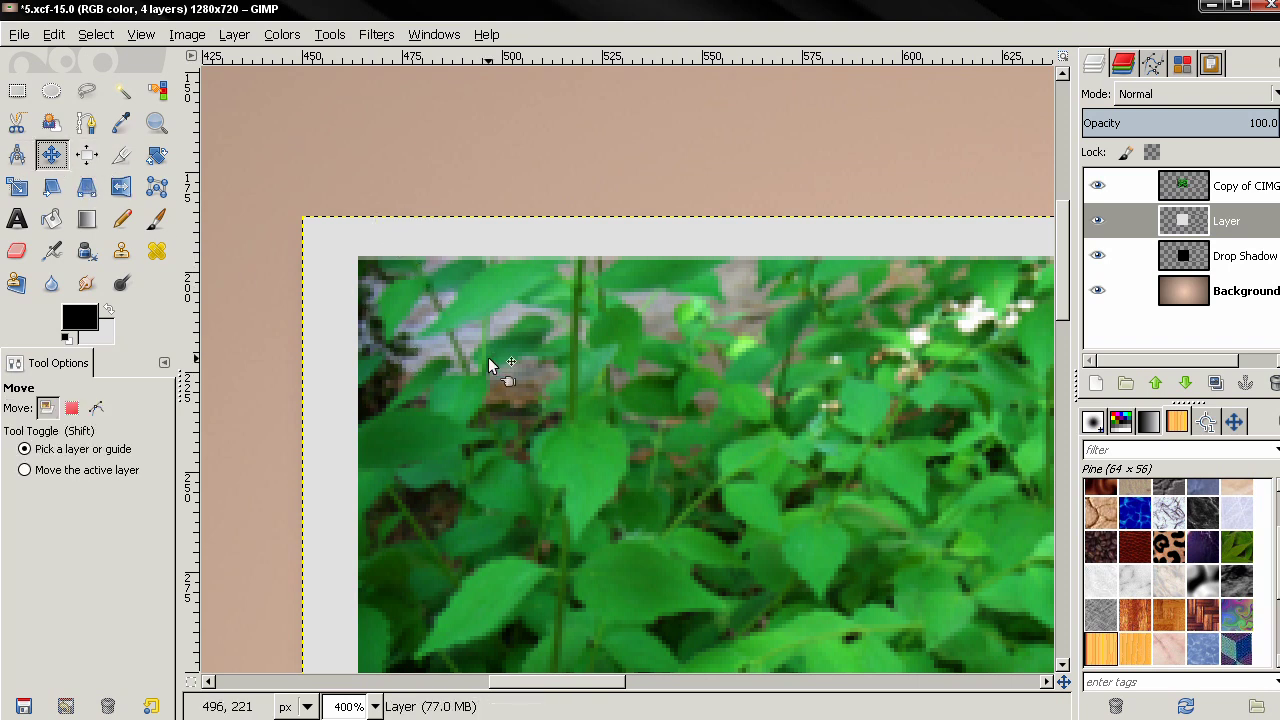
{"action": "left_click_drag", "start_coordinate": [487, 348], "coordinate": [488, 364]}
{"action": "key", "text": "Page_Down"}
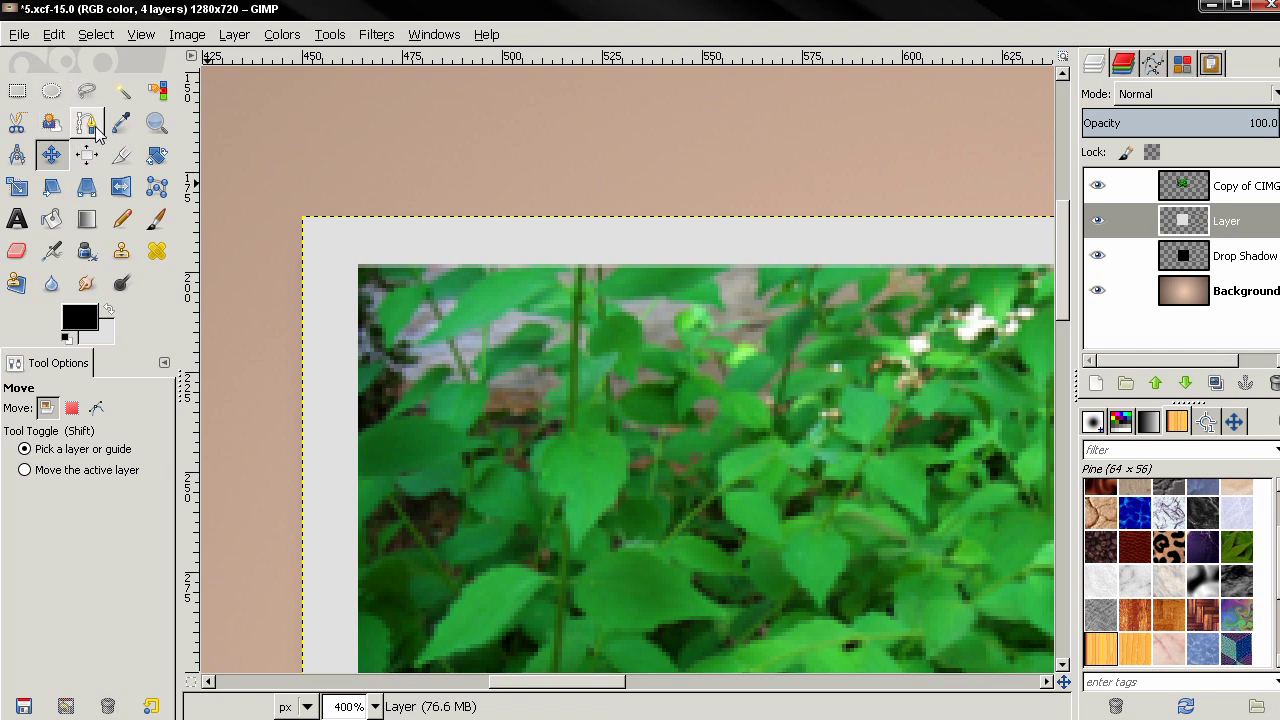
{"action": "left_click", "coordinate": [17, 154]}
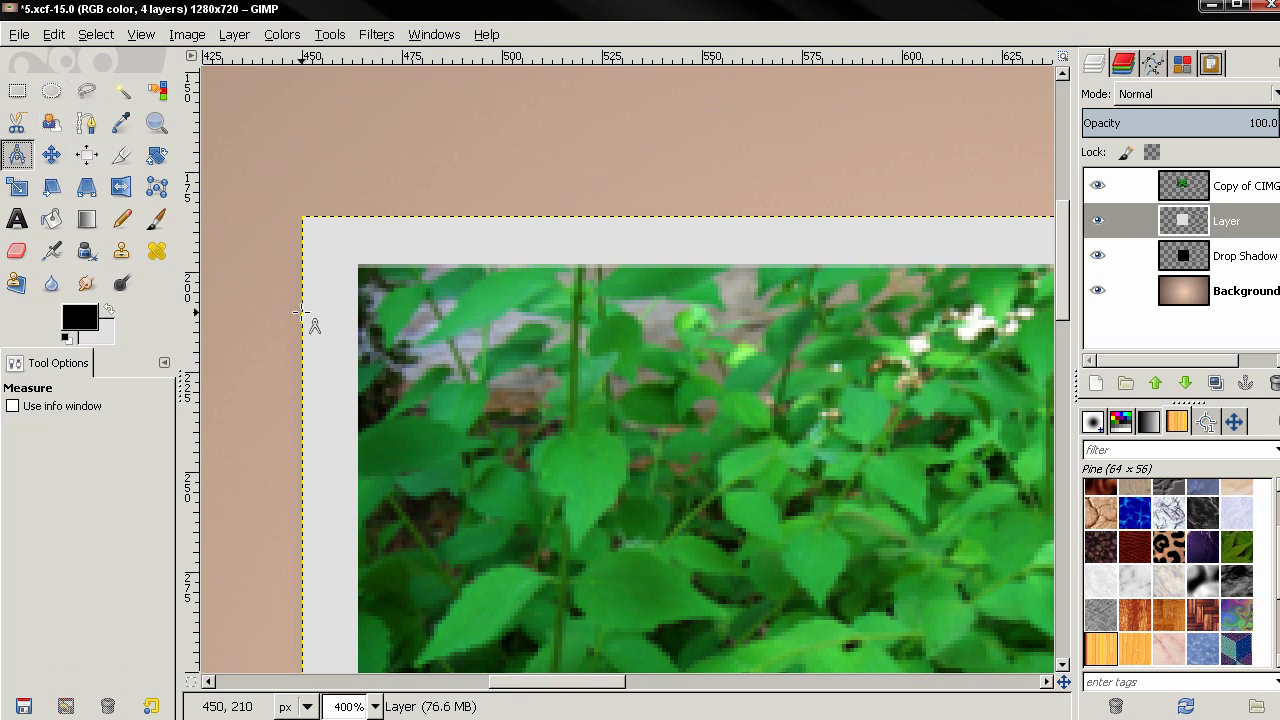
{"action": "left_click_drag", "start_coordinate": [300, 313], "coordinate": [362, 313]}
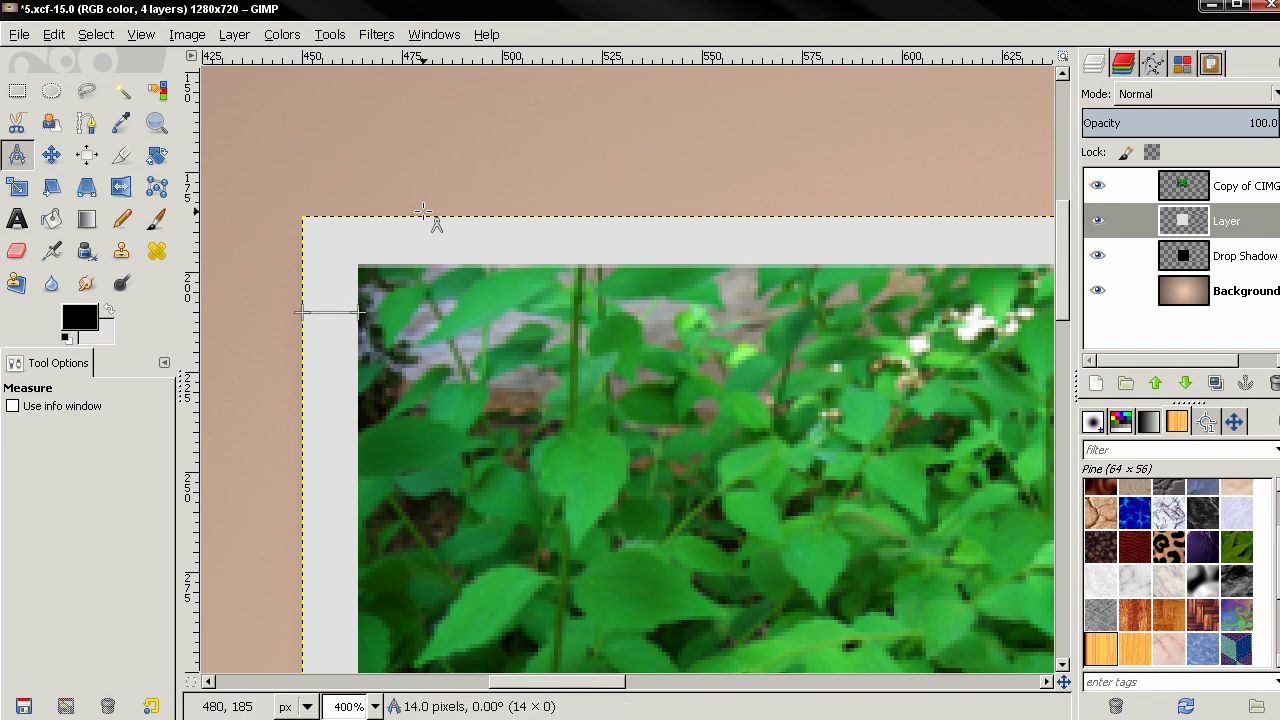
{"action": "left_click_drag", "start_coordinate": [422, 216], "coordinate": [422, 258]}
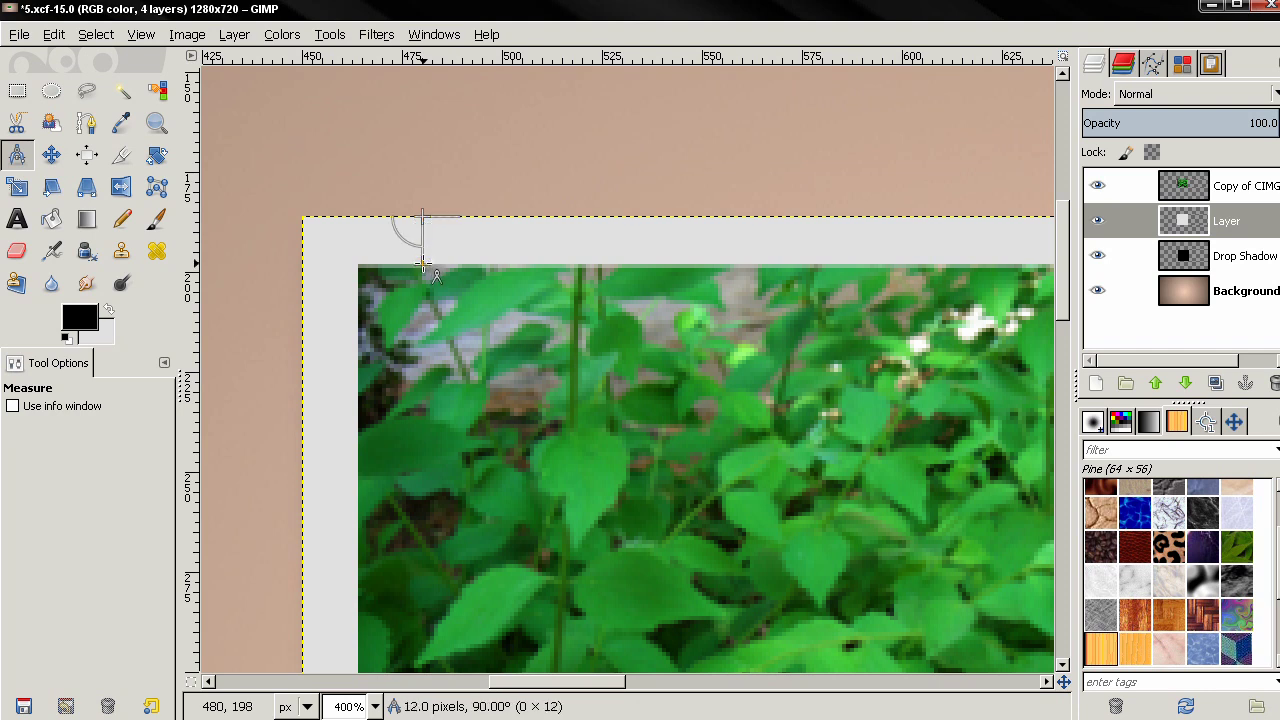
{"action": "scroll", "coordinate": [420, 265], "scroll_direction": "up", "scroll_amount": 3}
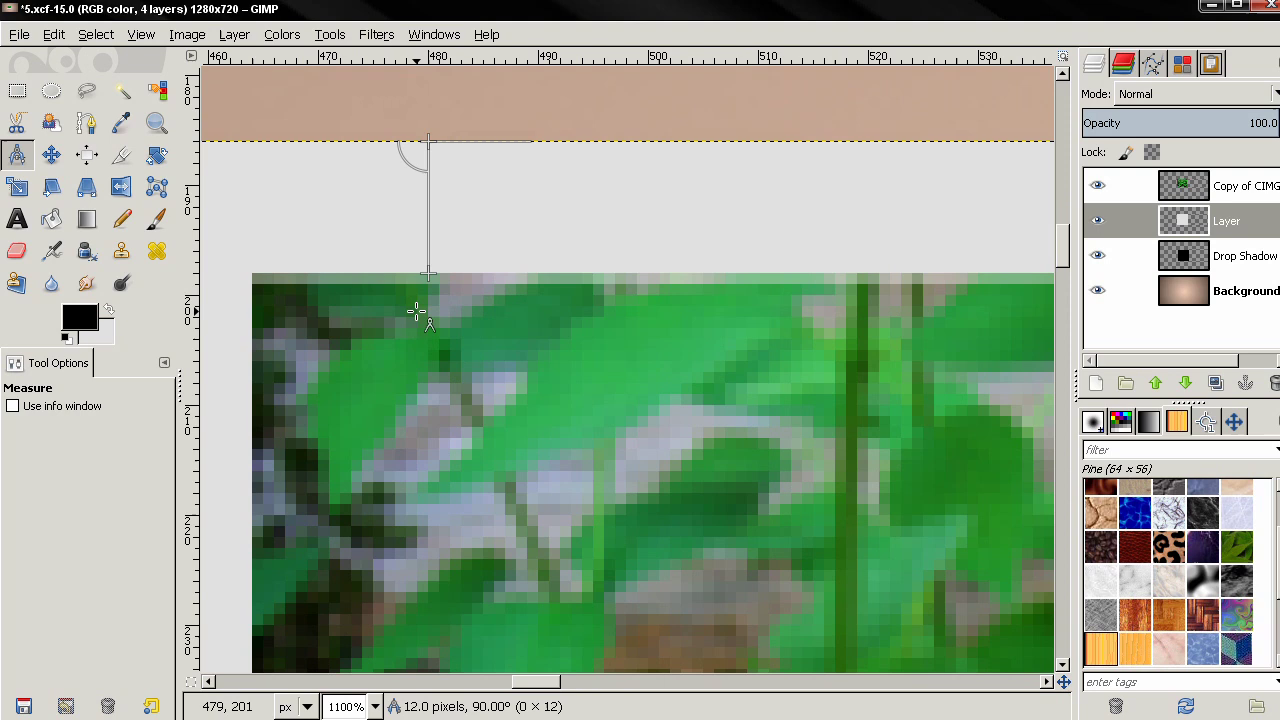
Step: Nudge the leaf photo another 2 px down inside its frame
{"action": "left_click", "coordinate": [51, 154]}
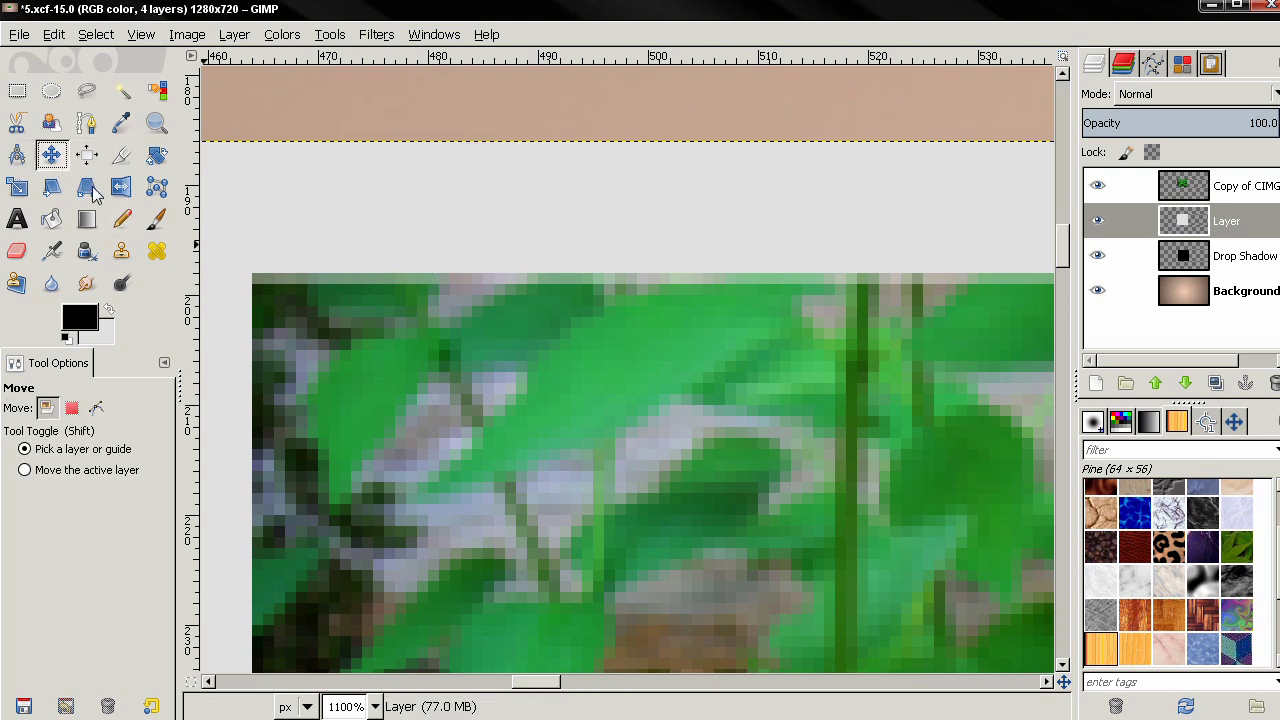
{"action": "left_click", "coordinate": [465, 332]}
{"action": "left_click_drag", "start_coordinate": [464, 337], "coordinate": [464, 349]}
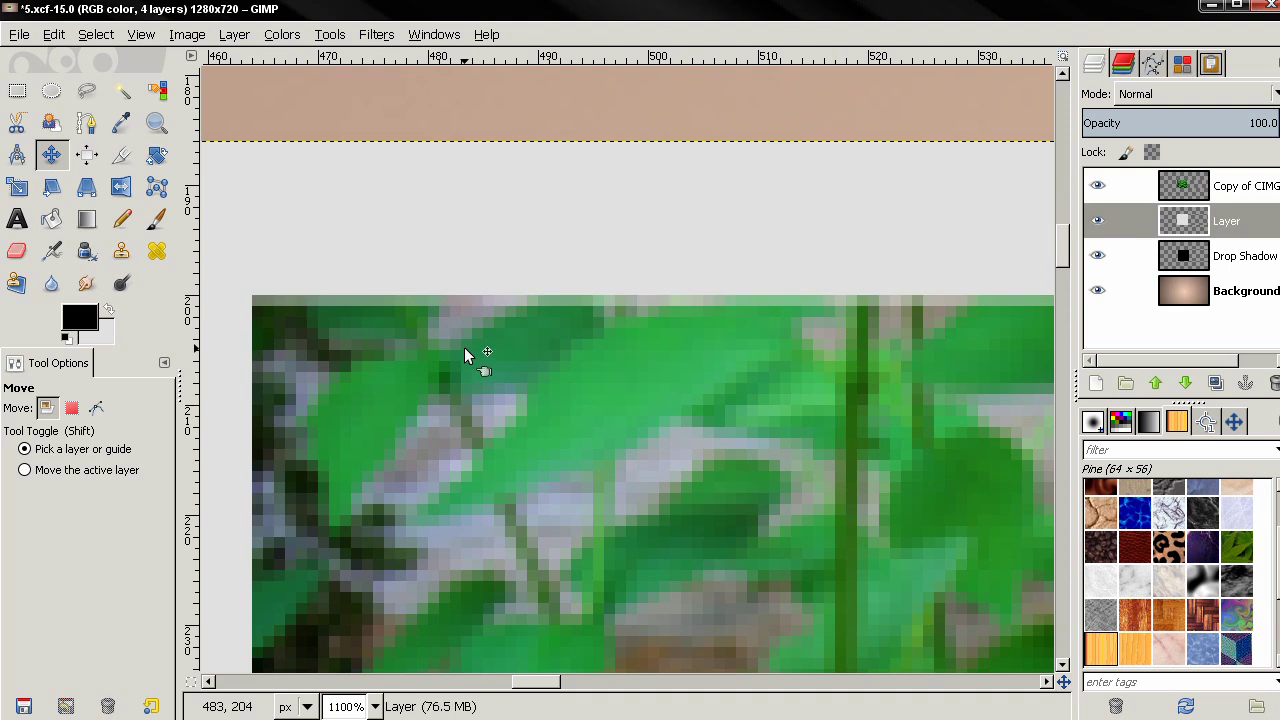
{"action": "left_click", "coordinate": [17, 154]}
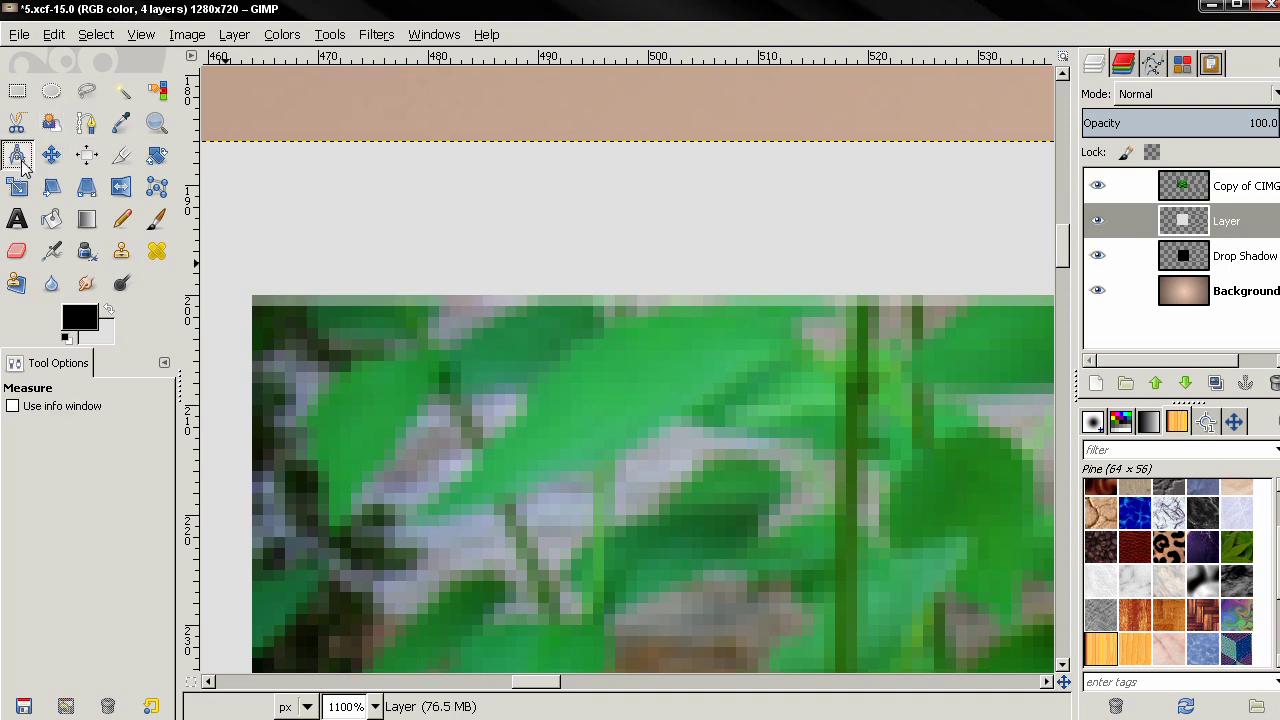
{"action": "left_click_drag", "start_coordinate": [380, 140], "coordinate": [383, 297]}
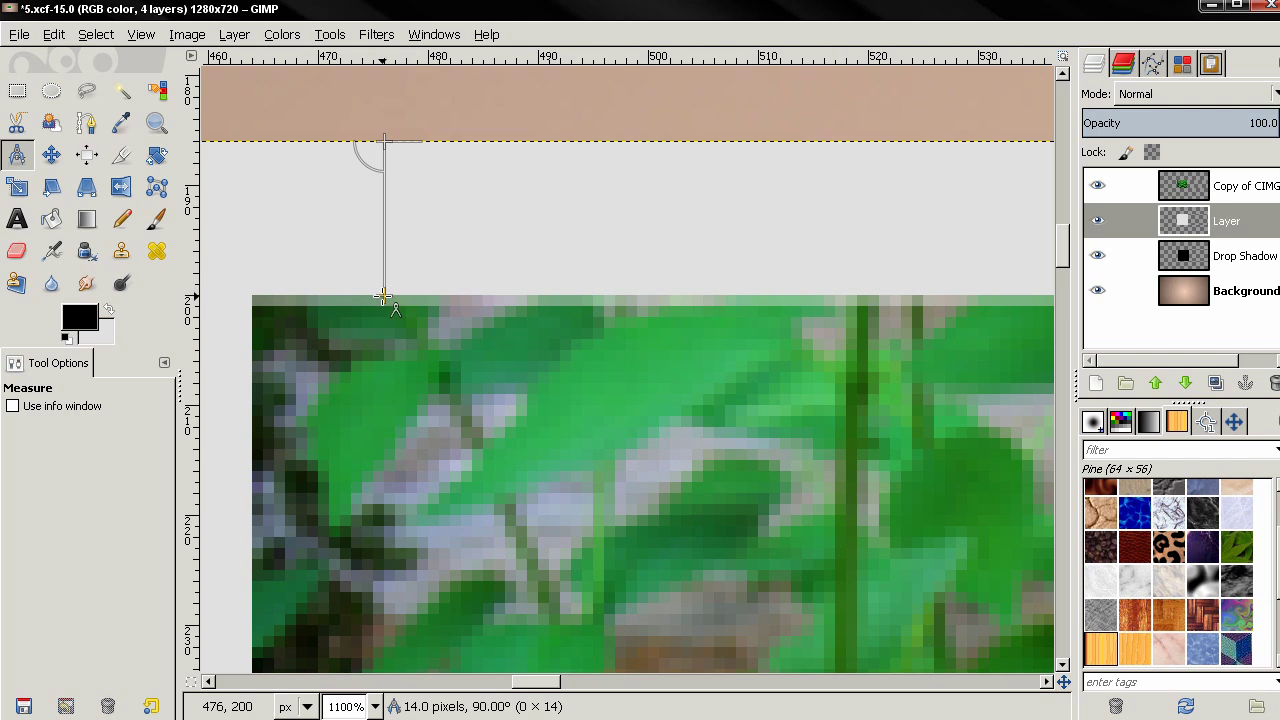
{"action": "left_click_drag", "start_coordinate": [356, 386], "coordinate": [528, 394]}
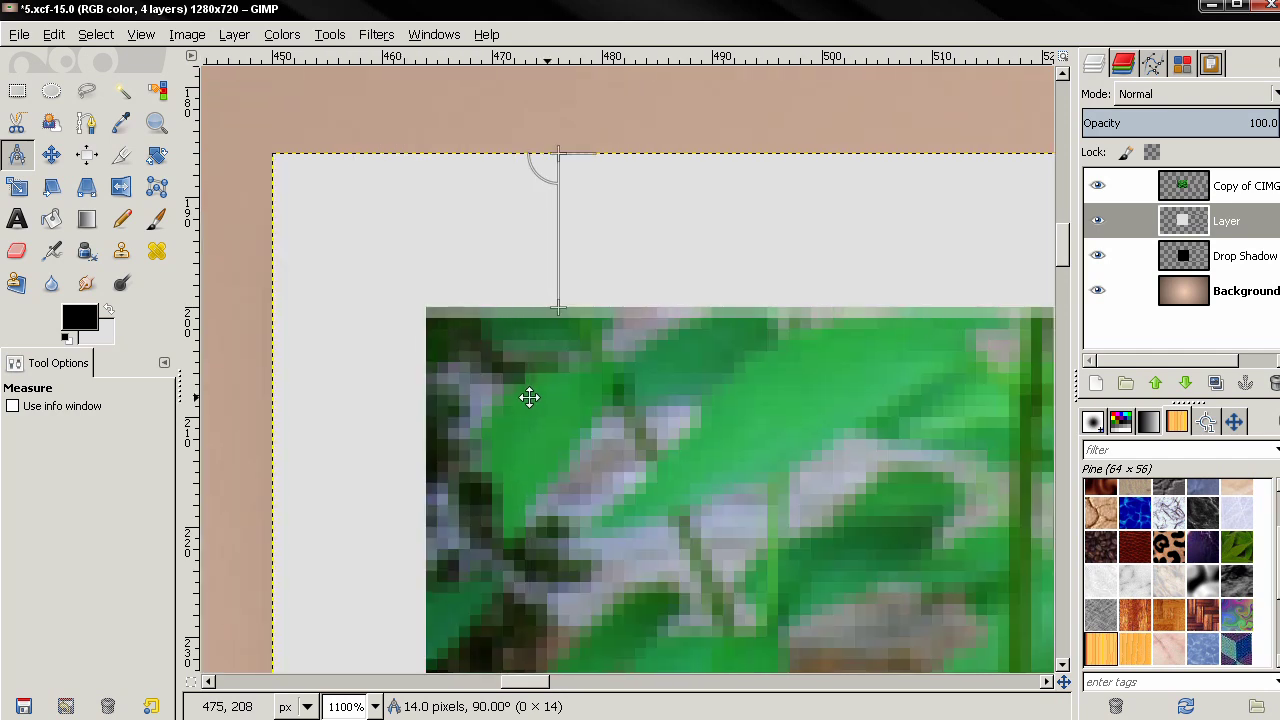
{"action": "left_click_drag", "start_coordinate": [270, 385], "coordinate": [428, 386]}
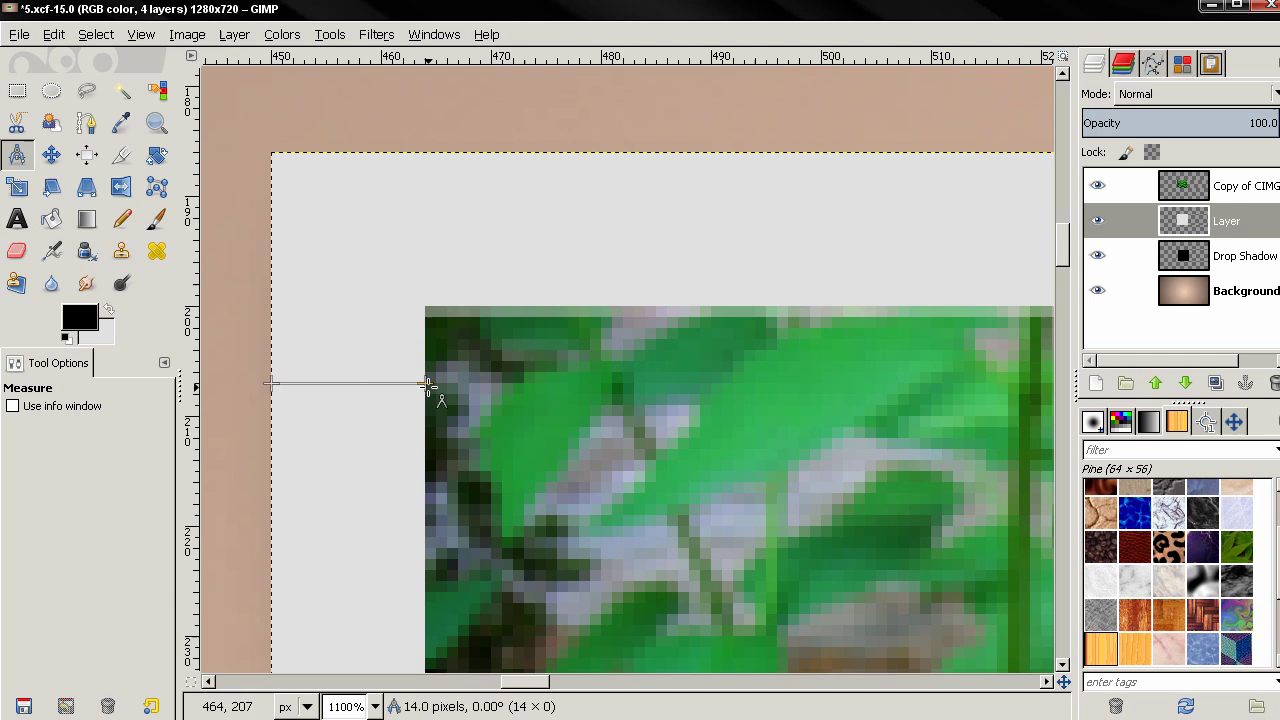
{"action": "scroll", "coordinate": [675, 430], "scroll_direction": "right", "scroll_amount": 10}
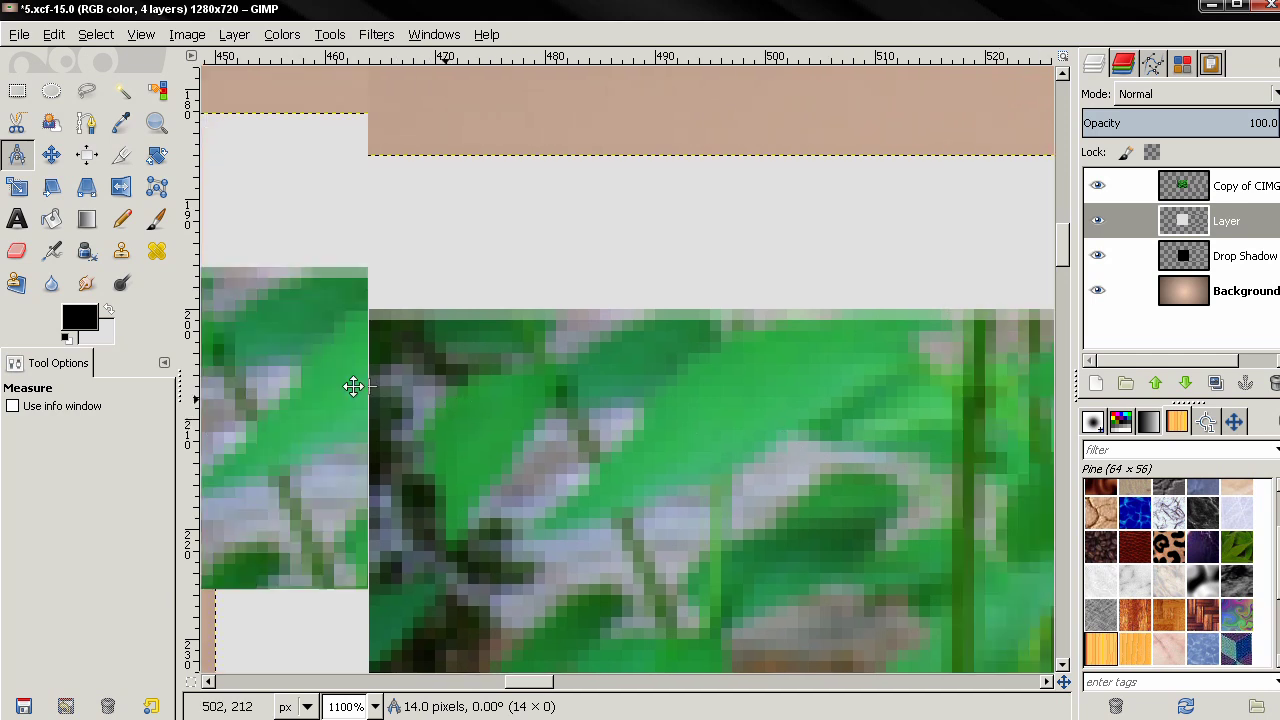
{"action": "scroll", "coordinate": [734, 375], "scroll_direction": "right", "scroll_amount": 14}
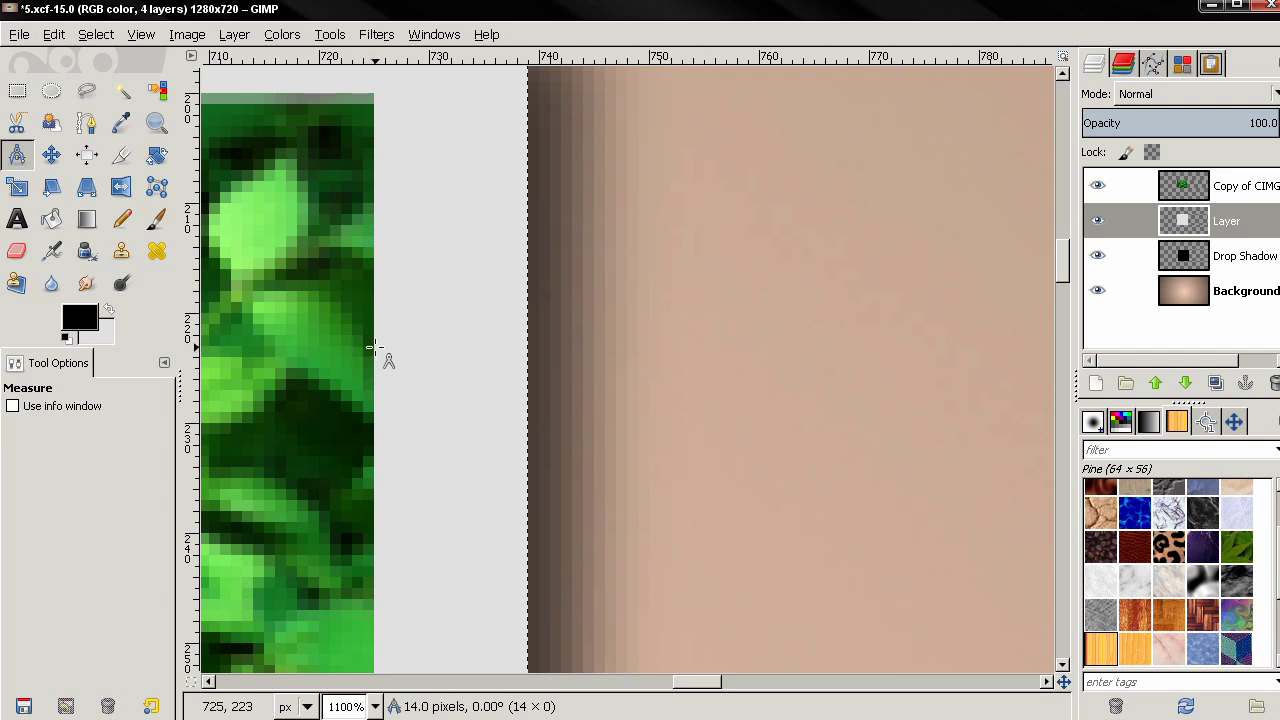
{"action": "left_click_drag", "start_coordinate": [372, 346], "coordinate": [530, 346]}
{"action": "scroll", "coordinate": [400, 290], "scroll_direction": "down", "scroll_amount": 6}
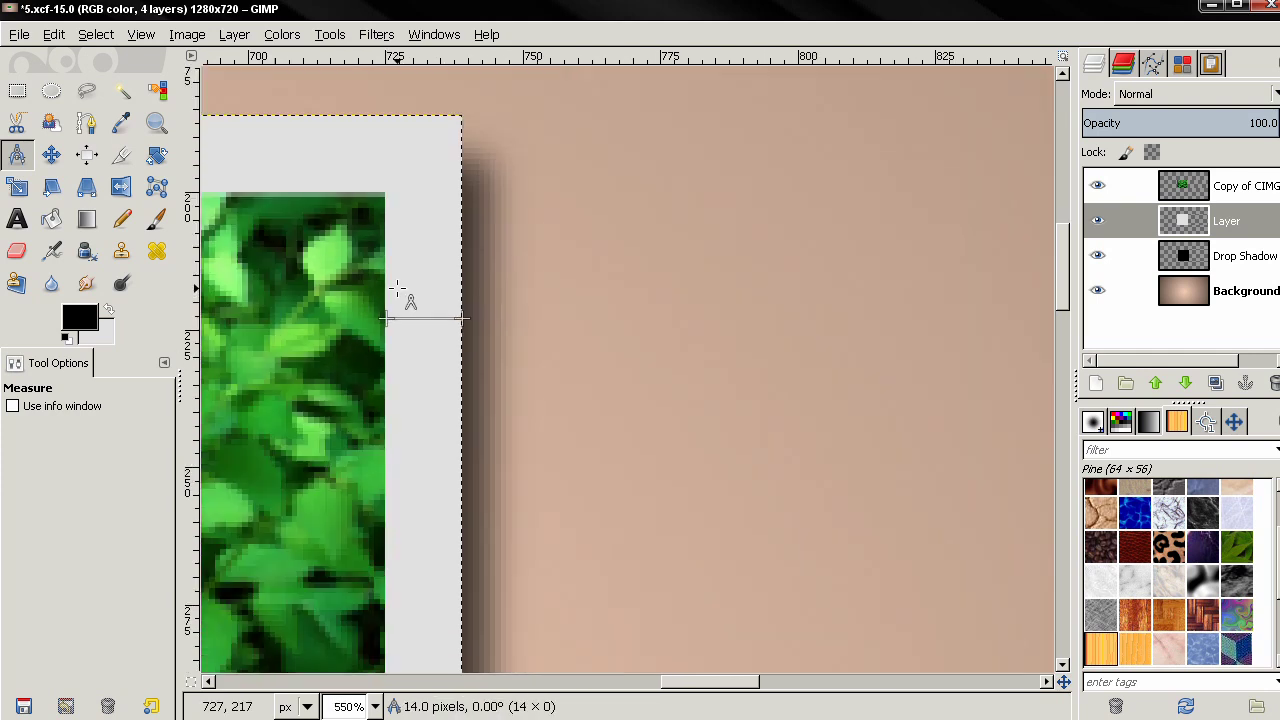
{"action": "scroll", "coordinate": [400, 290], "scroll_direction": "down", "scroll_amount": 1}
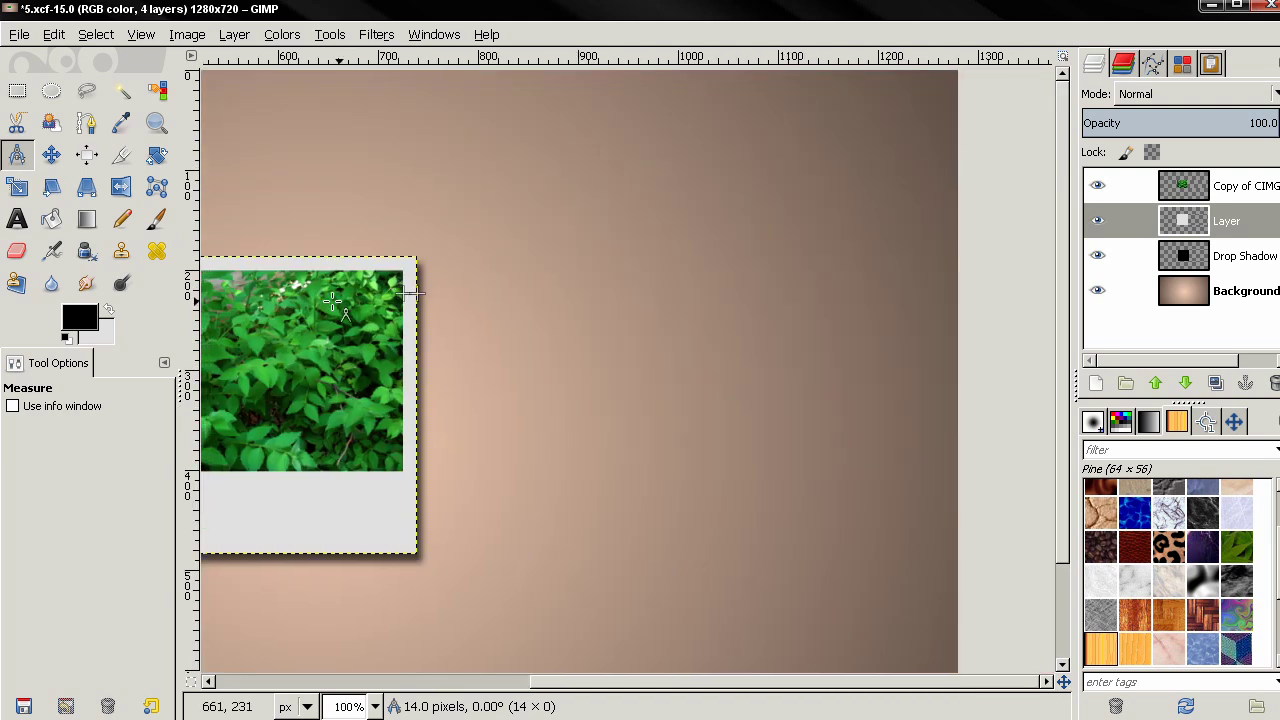
{"action": "scroll", "coordinate": [604, 310], "scroll_direction": "left", "scroll_amount": 5}
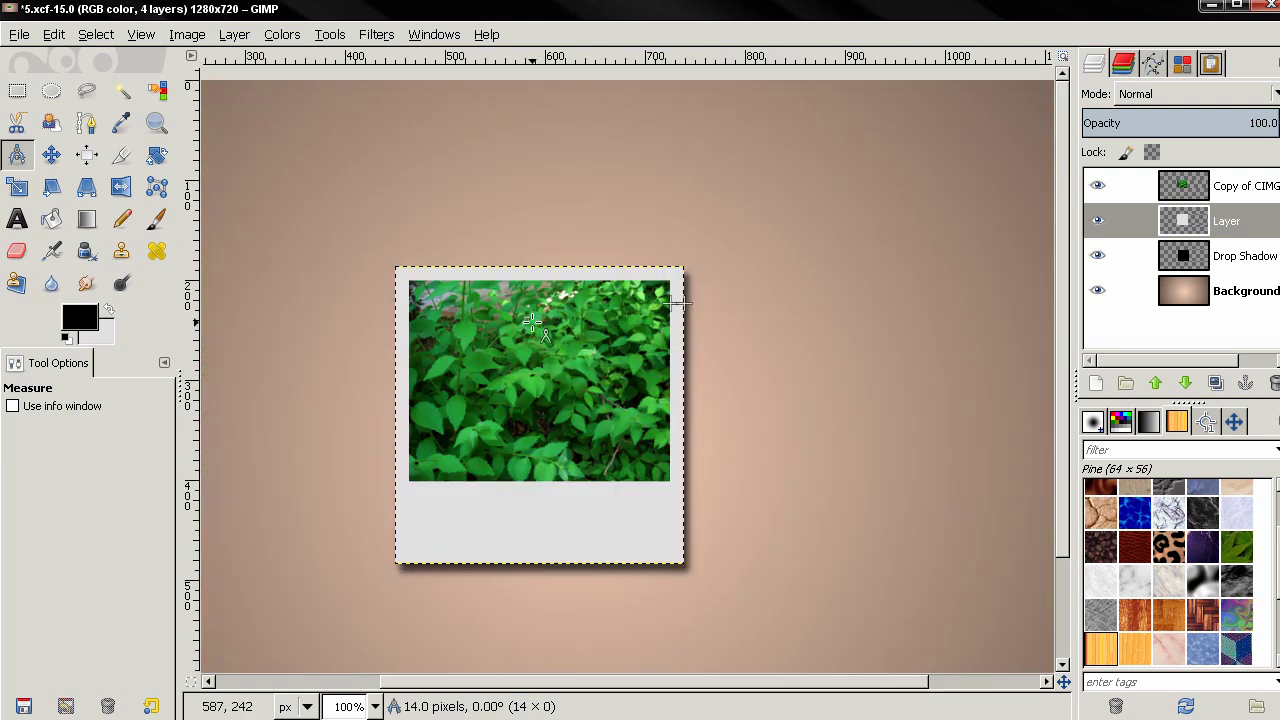
{"action": "key", "text": "Escape"}
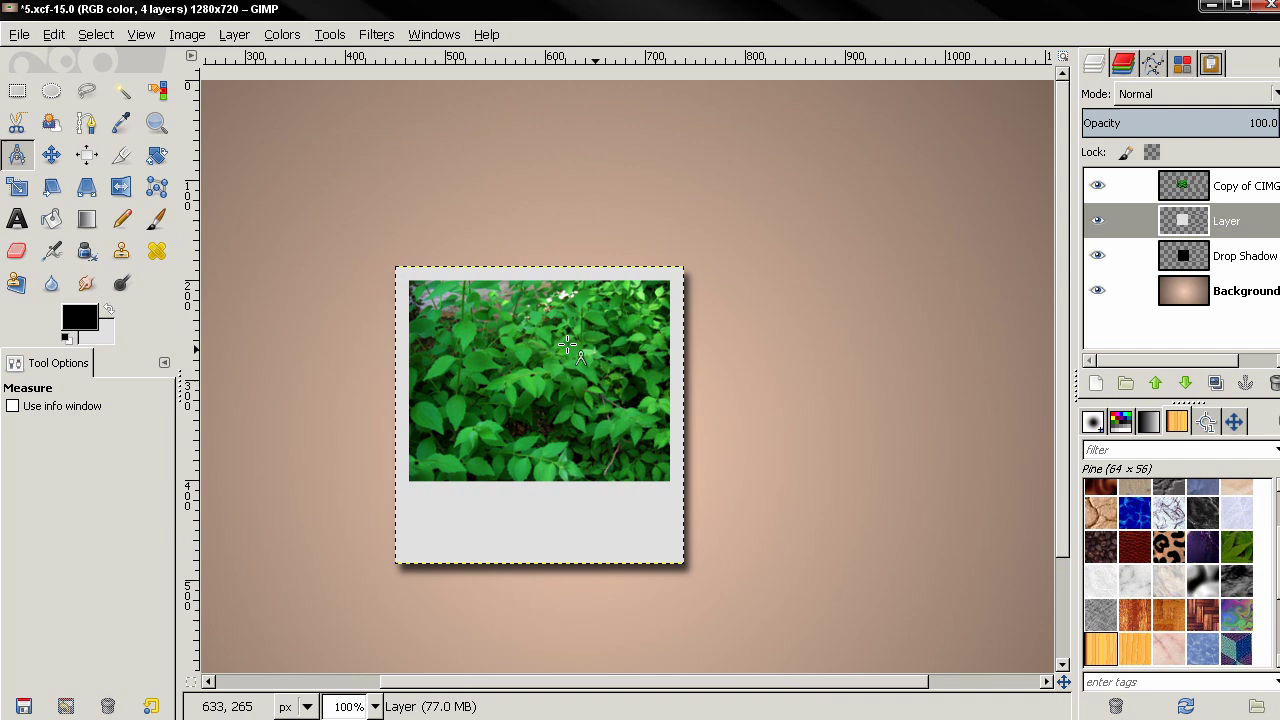
{"action": "scroll", "coordinate": [819, 351], "scroll_direction": "down", "scroll_amount": 2}
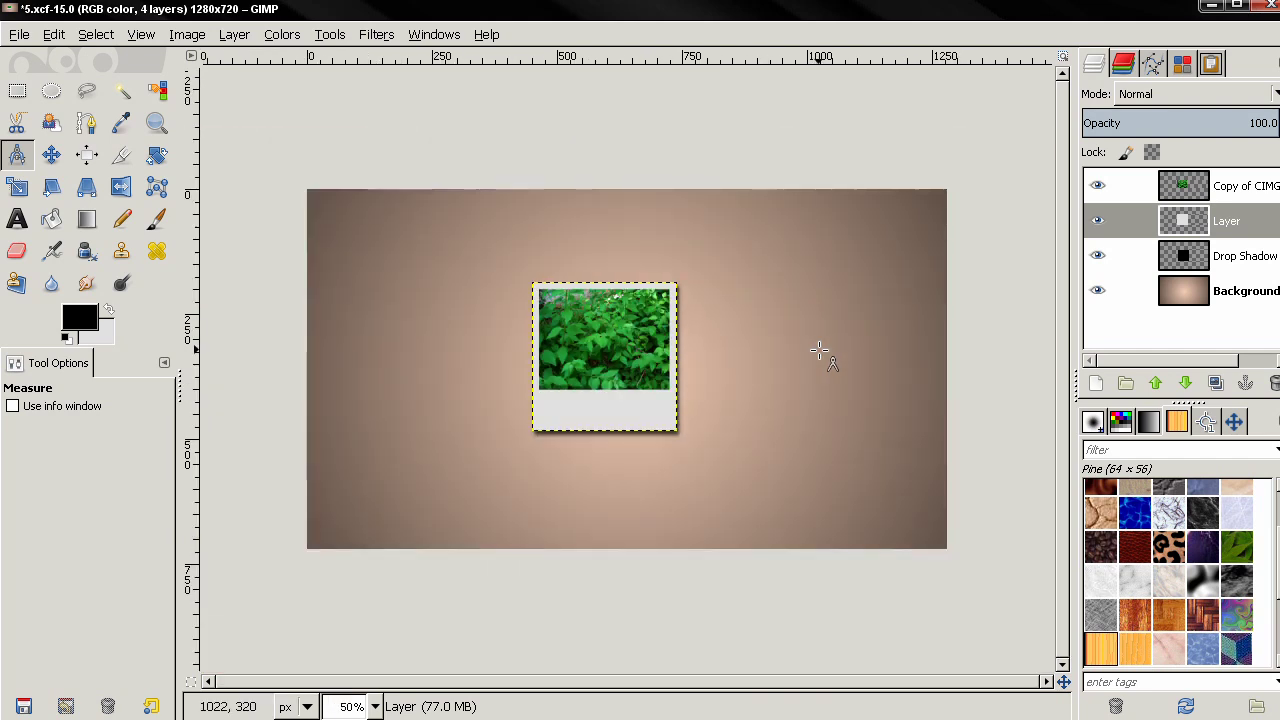
Step: Merge the photo down twice into the Drop Shadow layer, then duplicate it as Drop Shadow copy
{"action": "right_click", "coordinate": [1190, 192]}
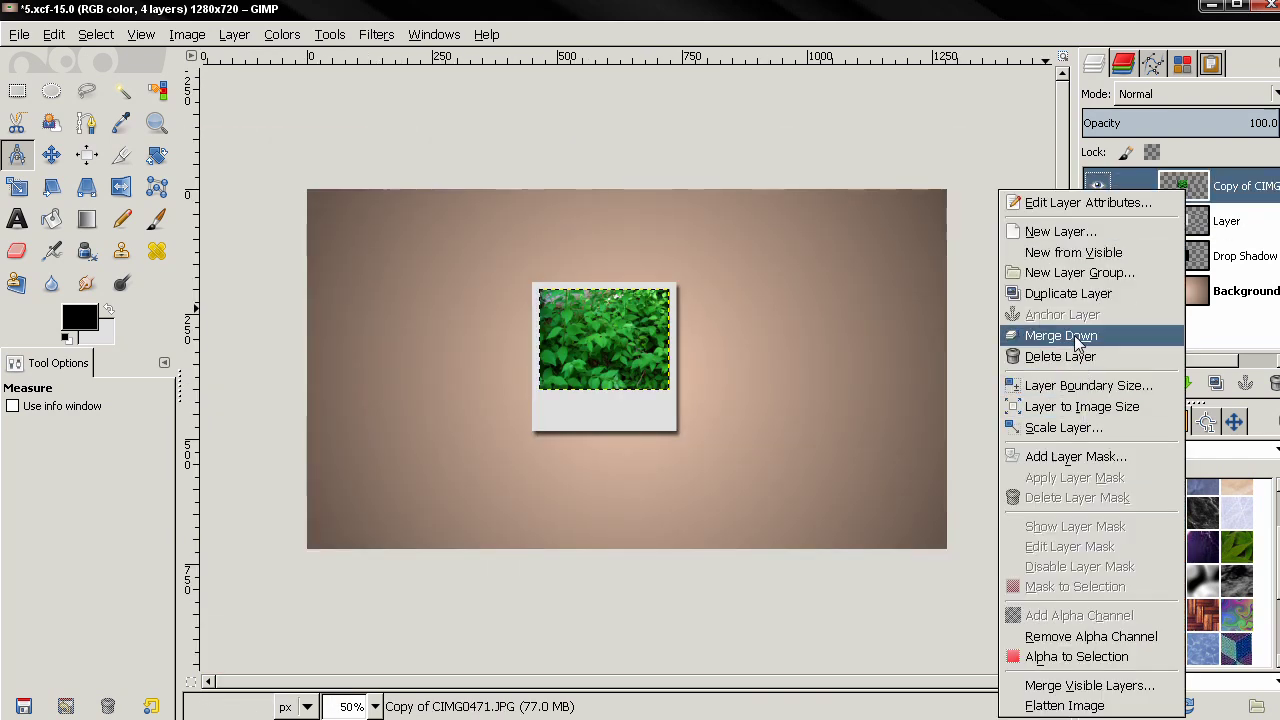
{"action": "left_click", "coordinate": [1077, 342]}
{"action": "right_click", "coordinate": [1170, 198]}
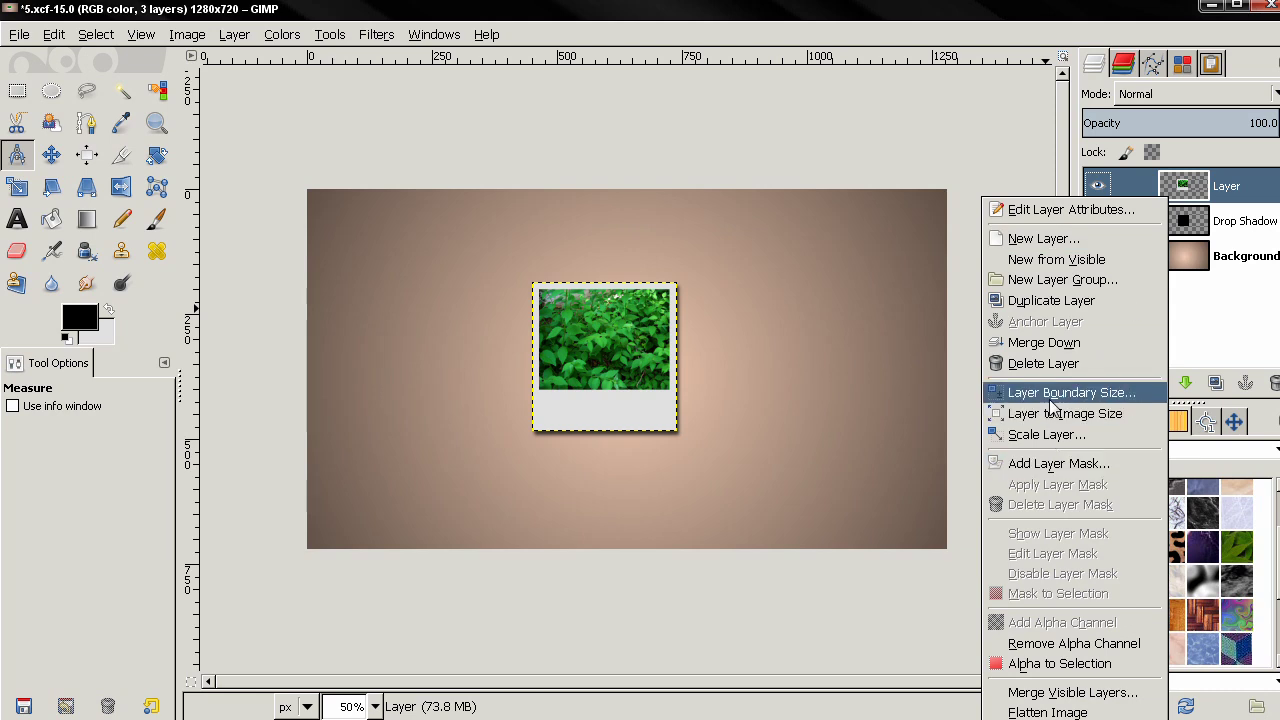
{"action": "left_click", "coordinate": [1044, 342]}
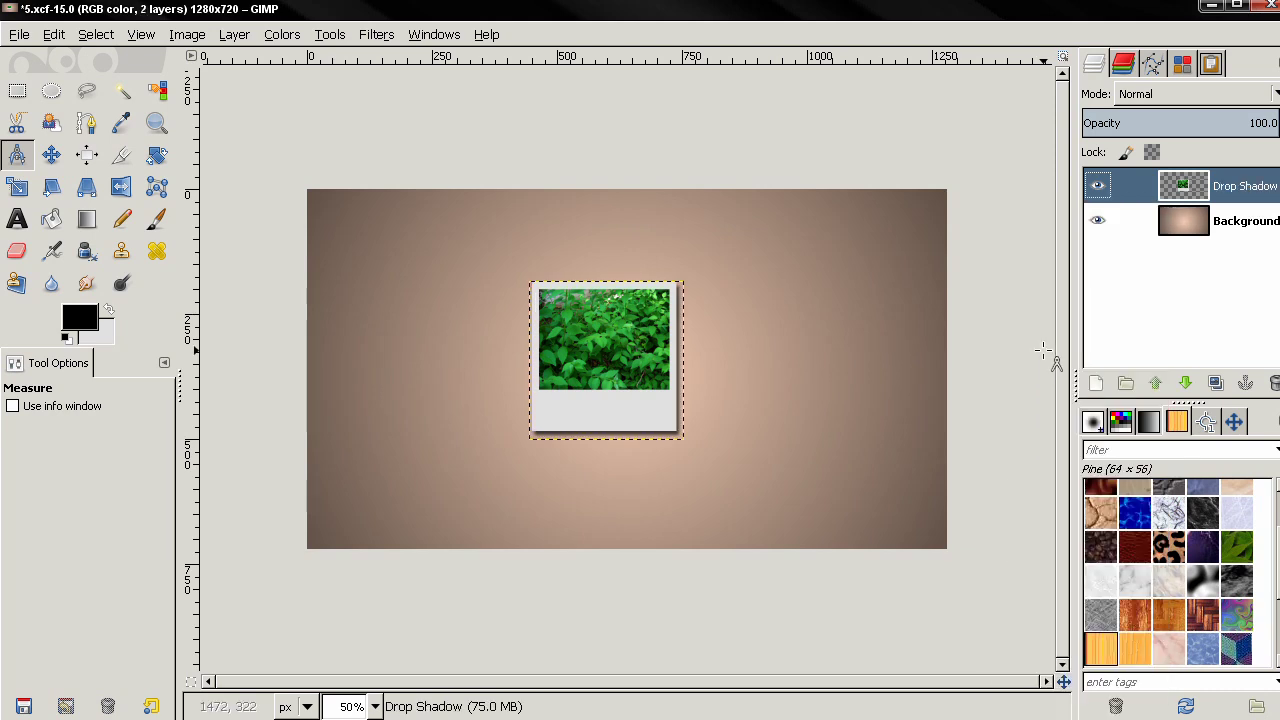
{"action": "left_click", "coordinate": [1215, 384]}
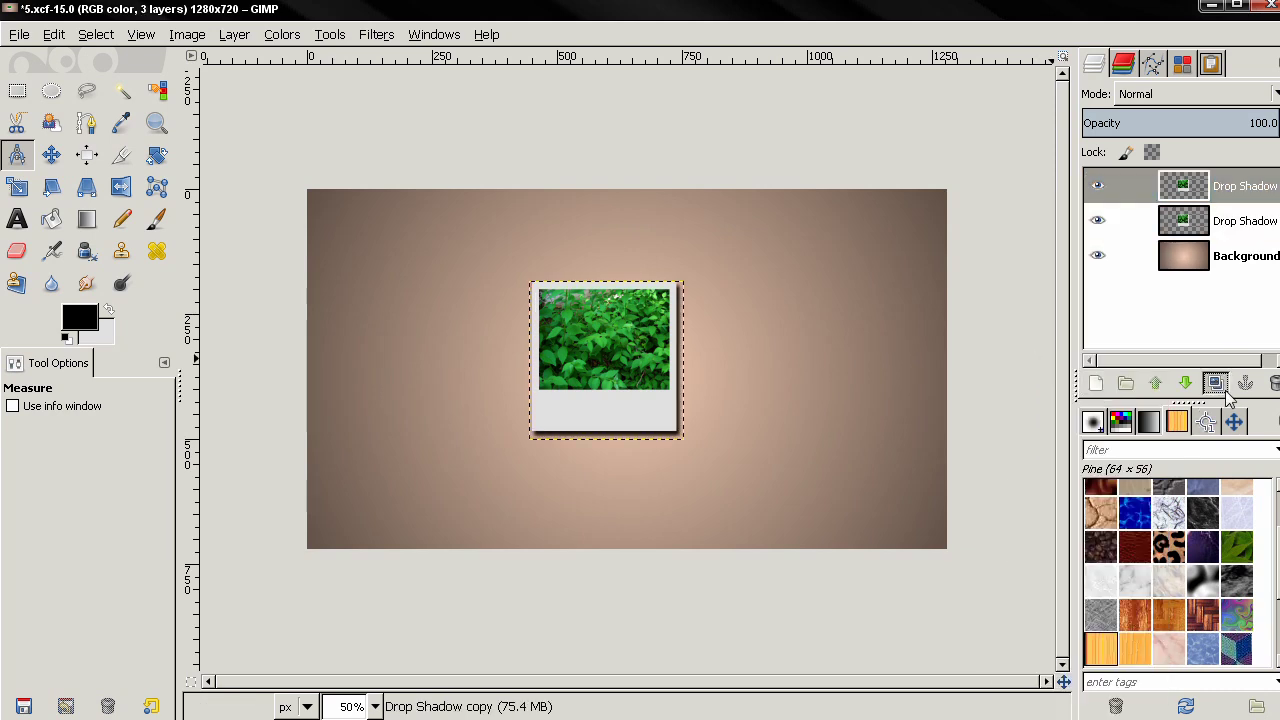
Step: Make a fourth copy and drag the copies into an overlapping cluster near the canvas centre
{"action": "left_click", "coordinate": [1215, 384]}
{"action": "left_click", "coordinate": [51, 154]}
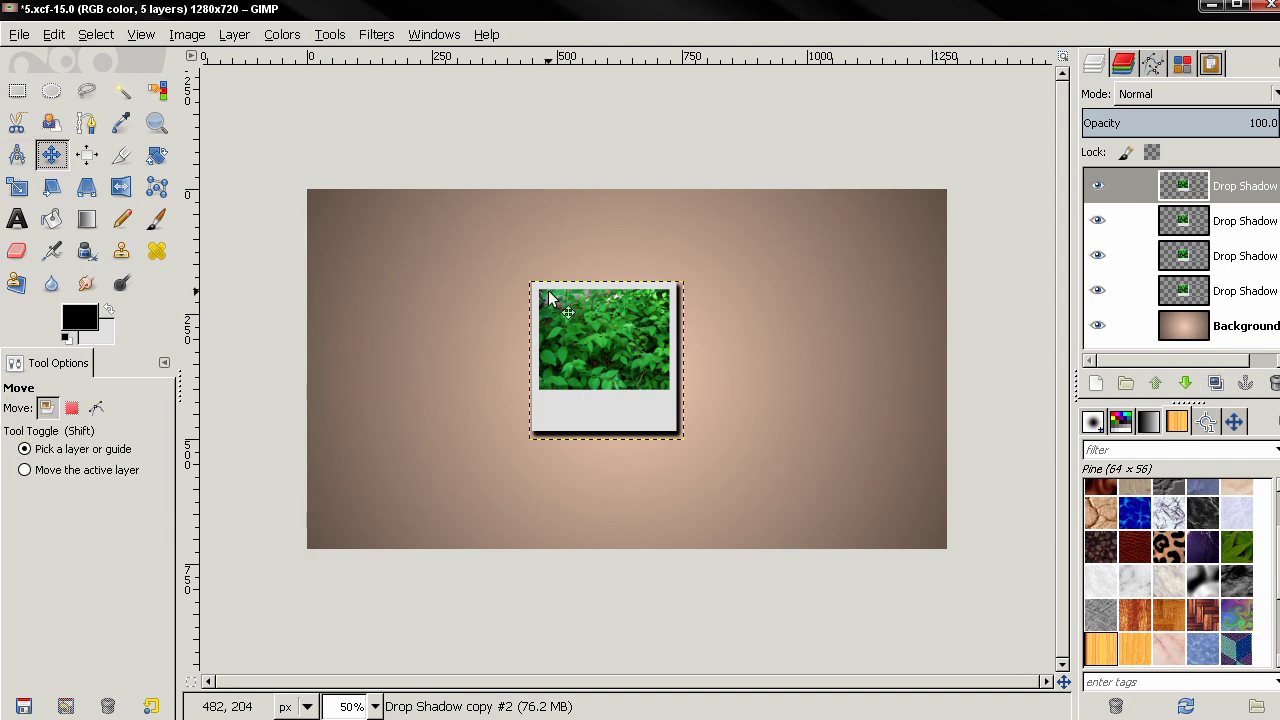
{"action": "left_click_drag", "start_coordinate": [553, 291], "coordinate": [694, 252]}
{"action": "mouse_move", "coordinate": [598, 358]}
{"action": "left_mouse_down"}
{"action": "mouse_move", "coordinate": [467, 314]}
{"action": "mouse_move", "coordinate": [562, 446]}
{"action": "mouse_move", "coordinate": [542, 467]}
{"action": "mouse_move", "coordinate": [610, 347]}
{"action": "left_mouse_up"}
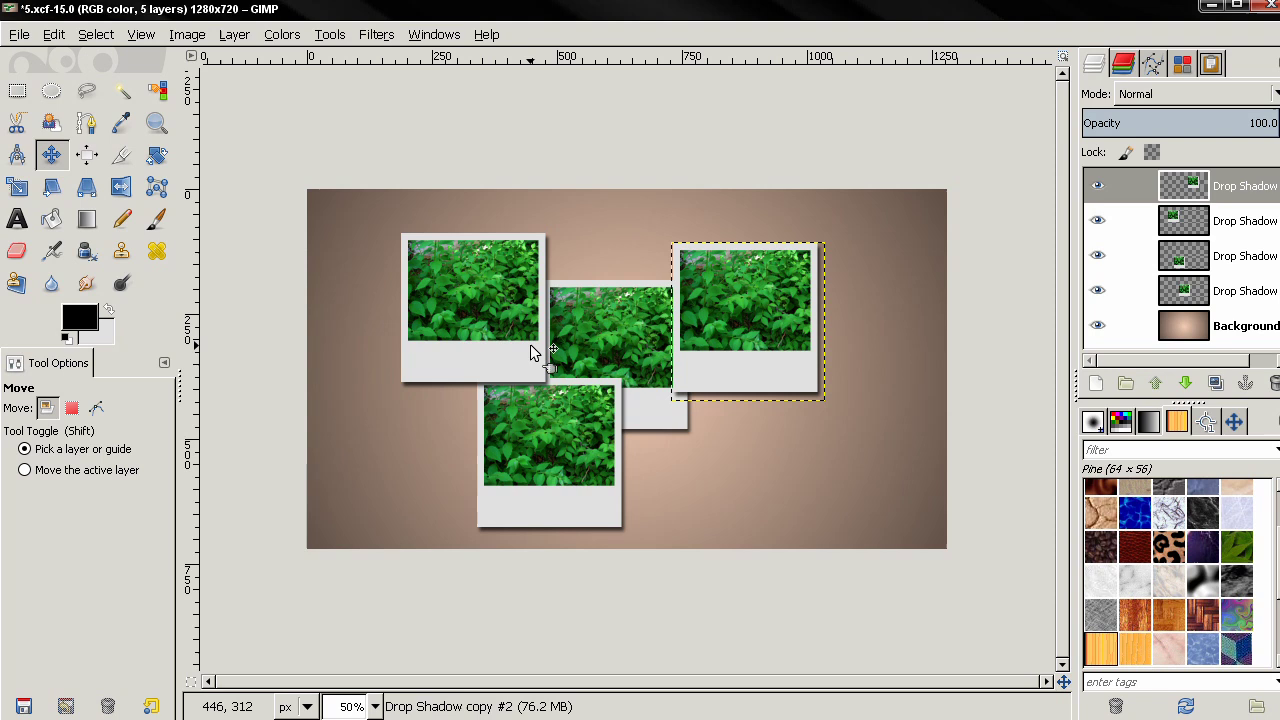
{"action": "left_click_drag", "start_coordinate": [480, 339], "coordinate": [507, 372]}
{"action": "left_click_drag", "start_coordinate": [702, 360], "coordinate": [693, 366]}
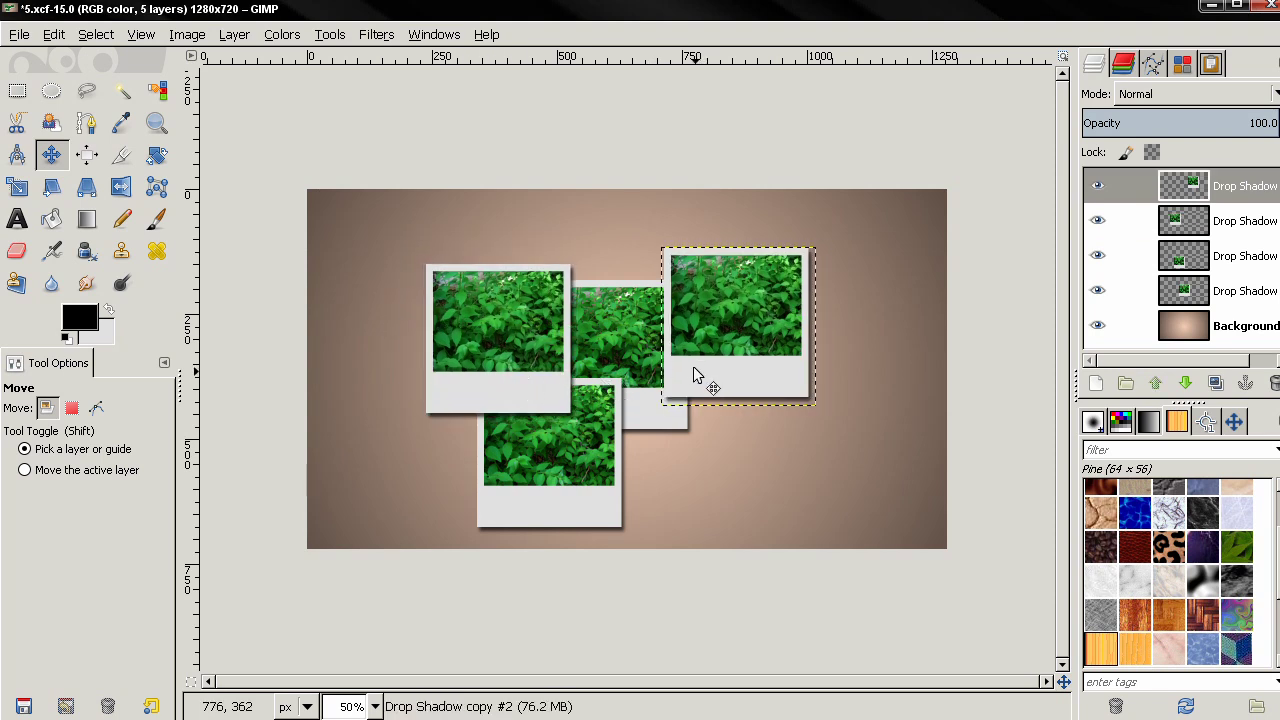
{"action": "left_click_drag", "start_coordinate": [546, 358], "coordinate": [552, 342]}
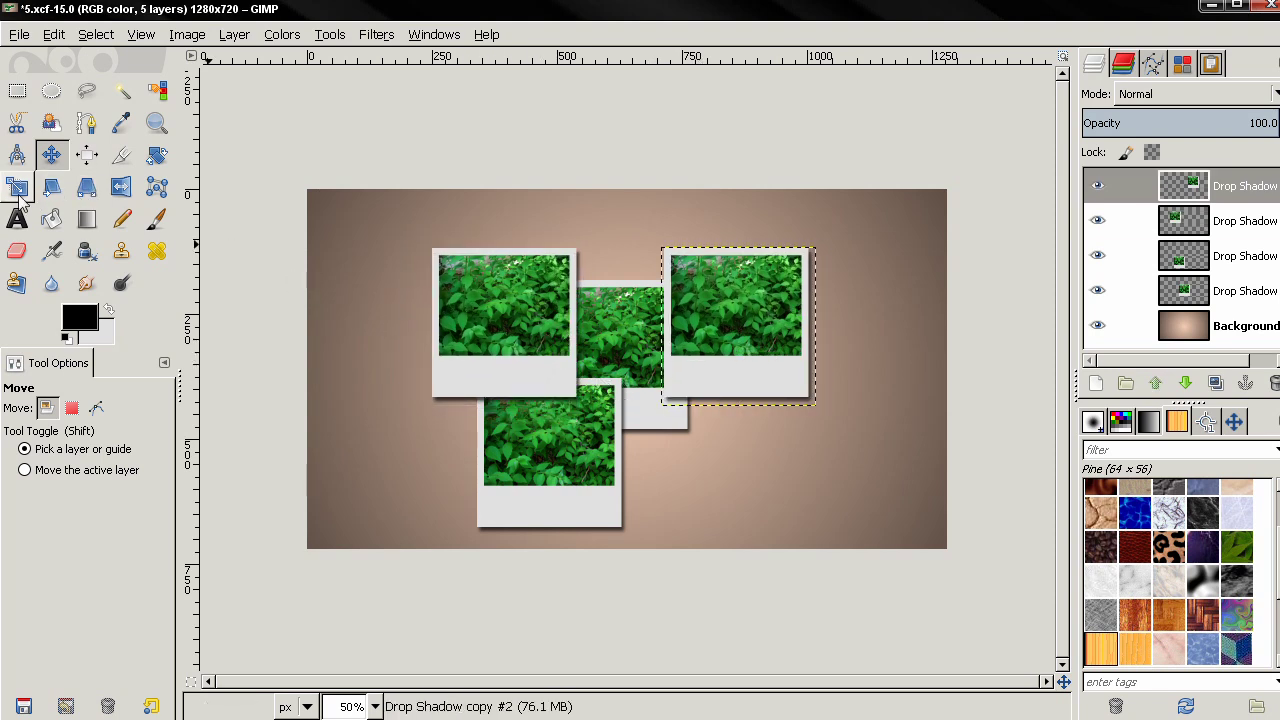
Step: Set rotation interpolation to Sinc (Lanczos3) and give the top-right photo a slight tilt
{"action": "left_click", "coordinate": [156, 154]}
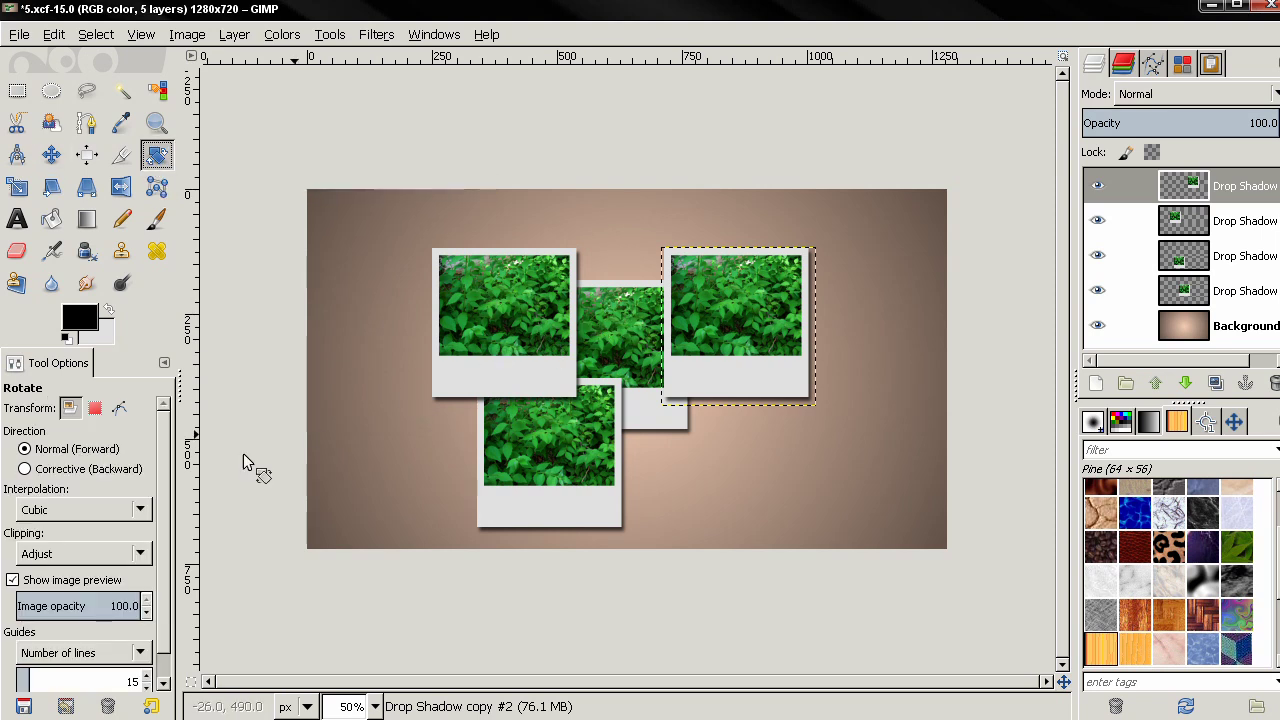
{"action": "left_click", "coordinate": [33, 510]}
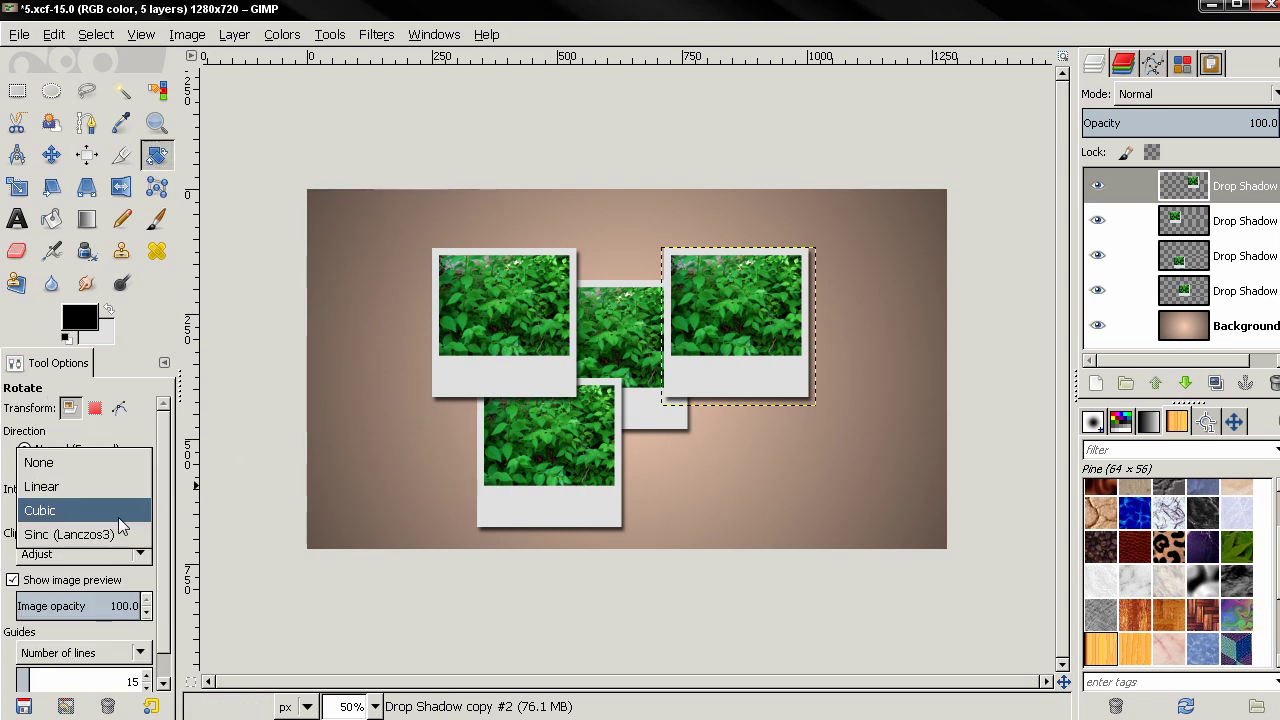
{"action": "left_click", "coordinate": [69, 536]}
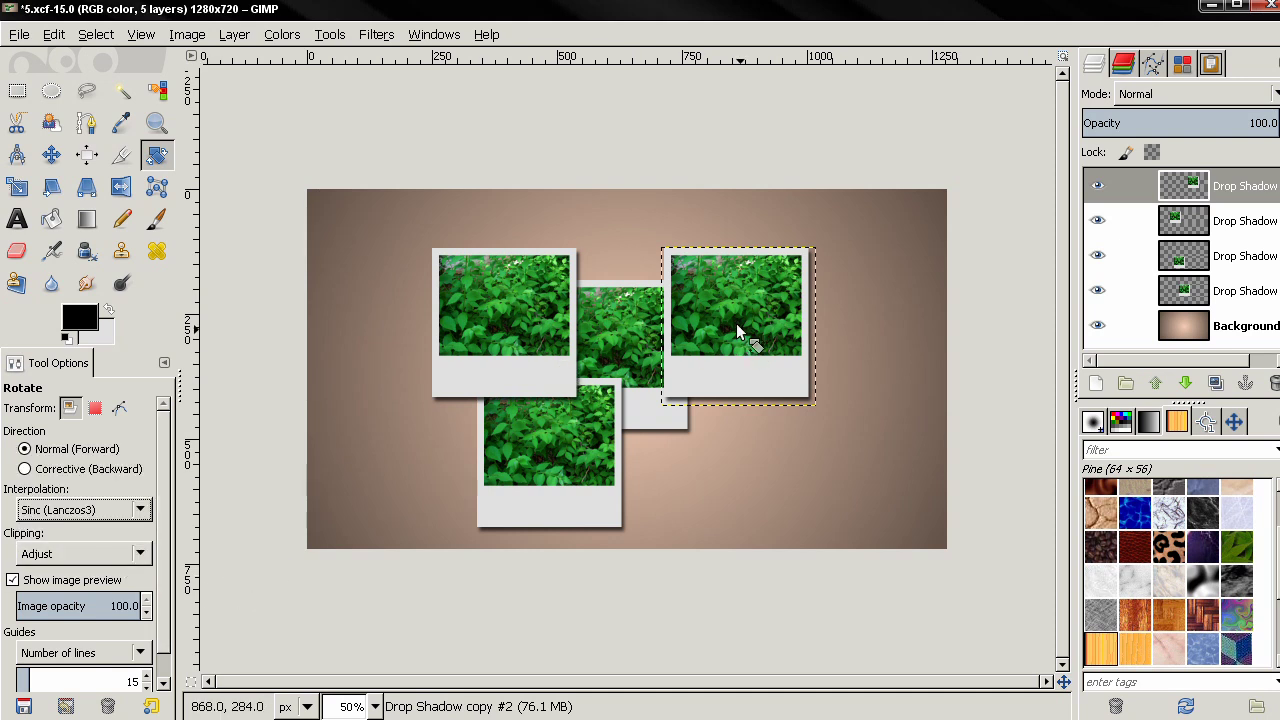
{"action": "left_click_drag", "start_coordinate": [737, 333], "coordinate": [686, 251]}
{"action": "left_click", "coordinate": [494, 329]}
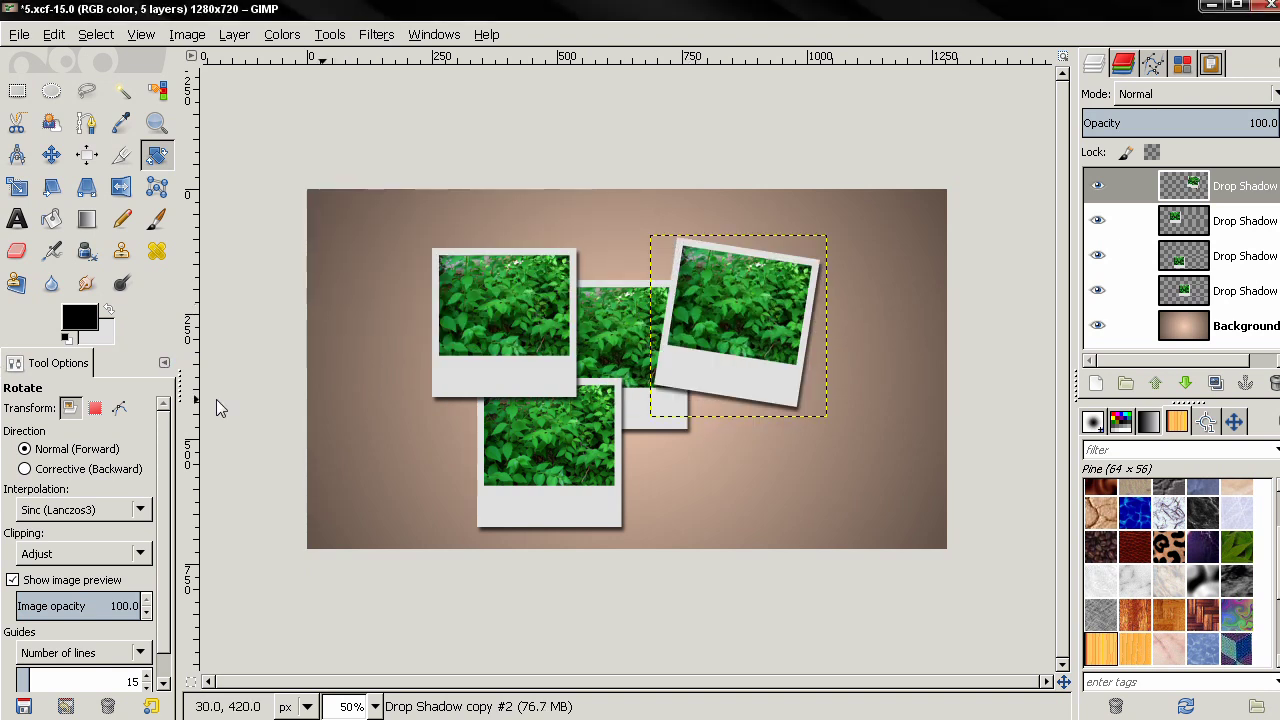
Step: Rotate the top-left photo about 18 degrees counter-clockwise
{"action": "left_click", "coordinate": [1125, 220]}
{"action": "left_click", "coordinate": [470, 320]}
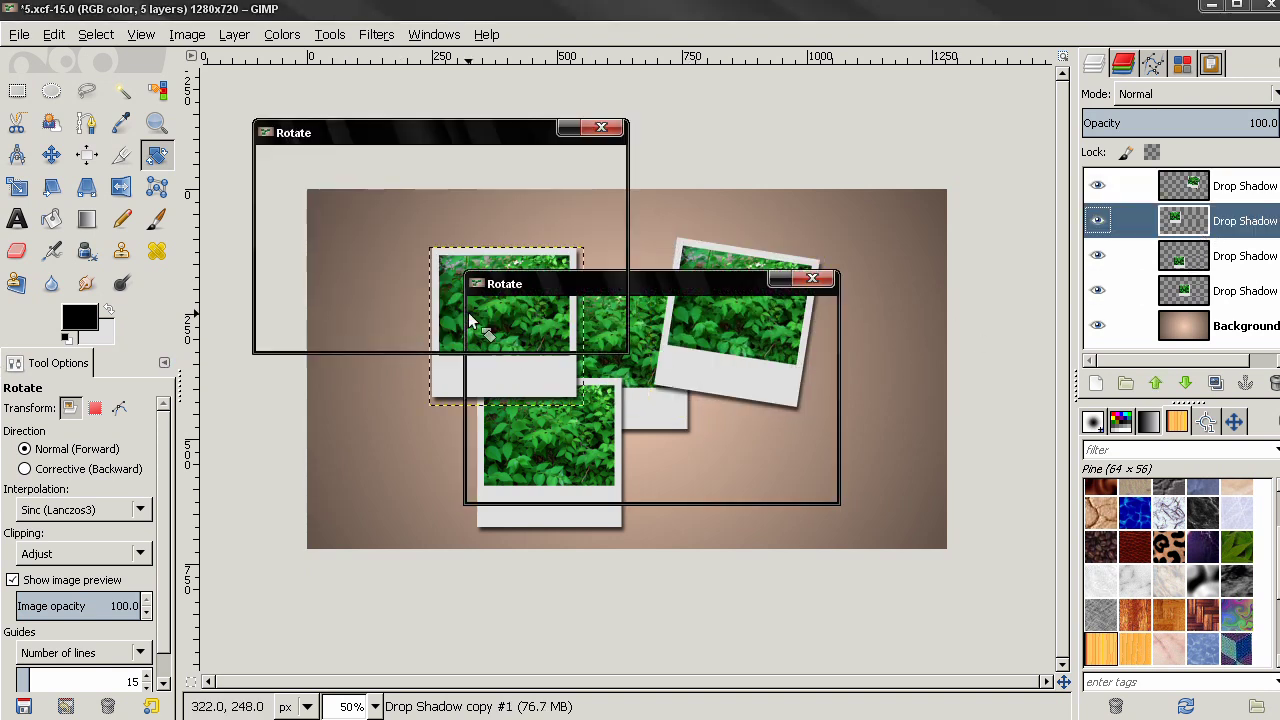
{"action": "left_click_drag", "start_coordinate": [470, 320], "coordinate": [458, 331]}
{"action": "left_click", "coordinate": [486, 329]}
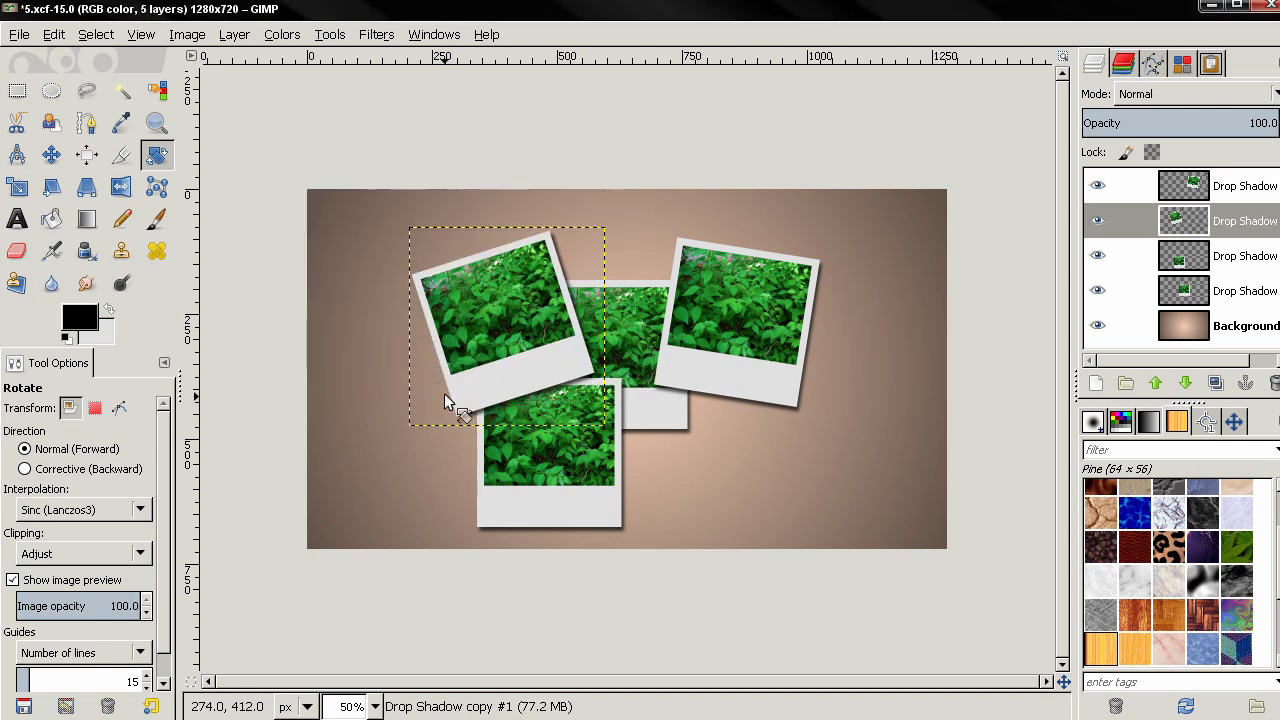
Step: Rotate the bottom photo about 11 degrees clockwise, then further to about 25 degrees
{"action": "left_click", "coordinate": [1125, 255]}
{"action": "left_click", "coordinate": [590, 420]}
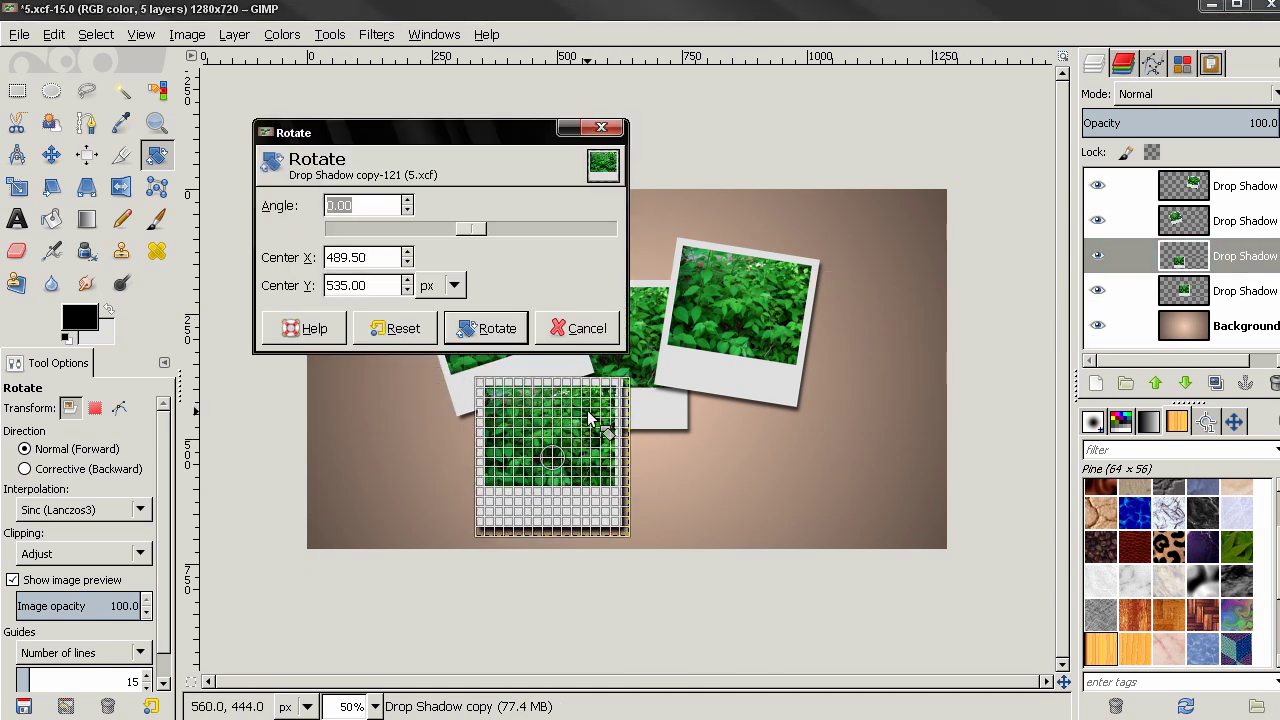
{"action": "left_click_drag", "start_coordinate": [590, 420], "coordinate": [620, 436]}
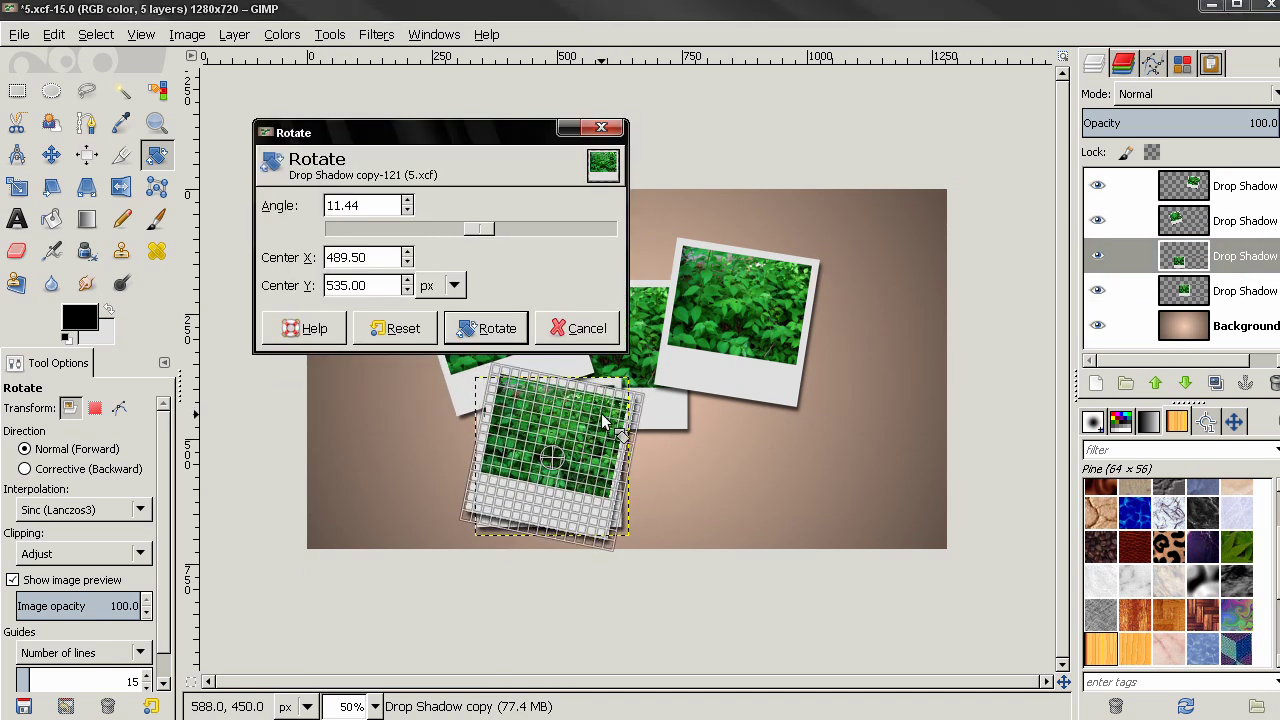
{"action": "left_click", "coordinate": [486, 336]}
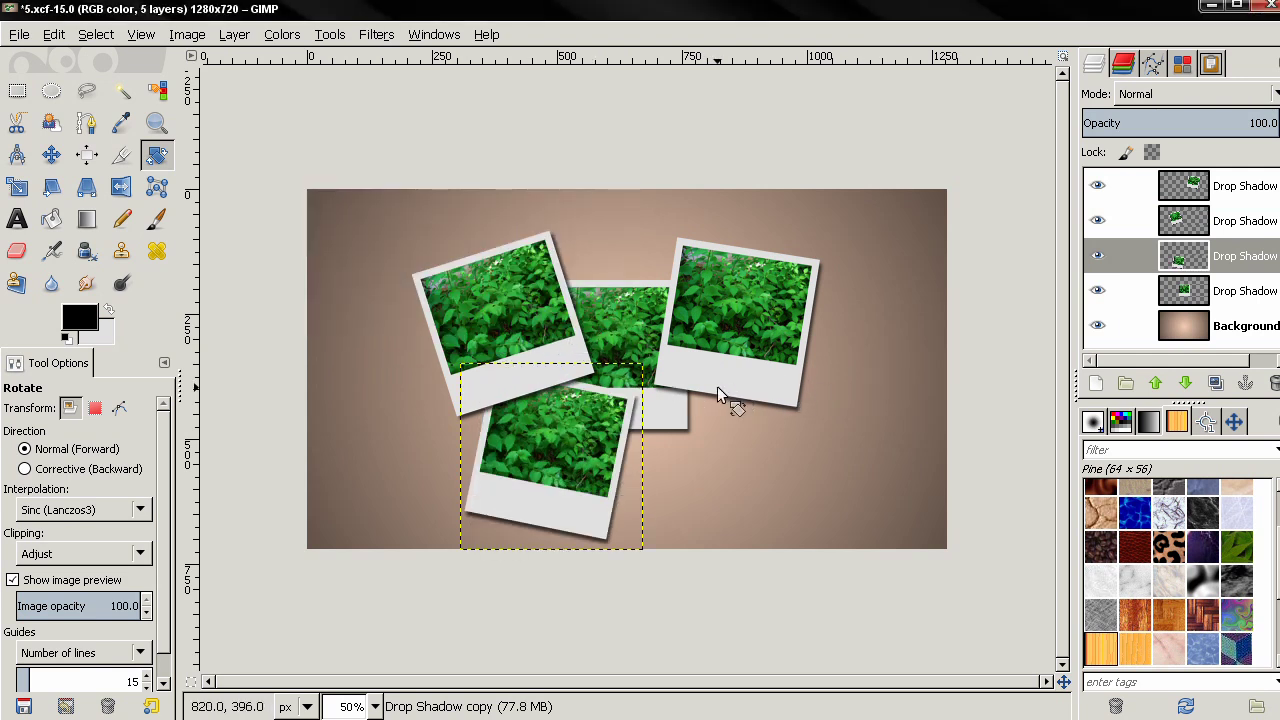
{"action": "left_click", "coordinate": [600, 440]}
{"action": "left_click_drag", "start_coordinate": [487, 231], "coordinate": [496, 232]}
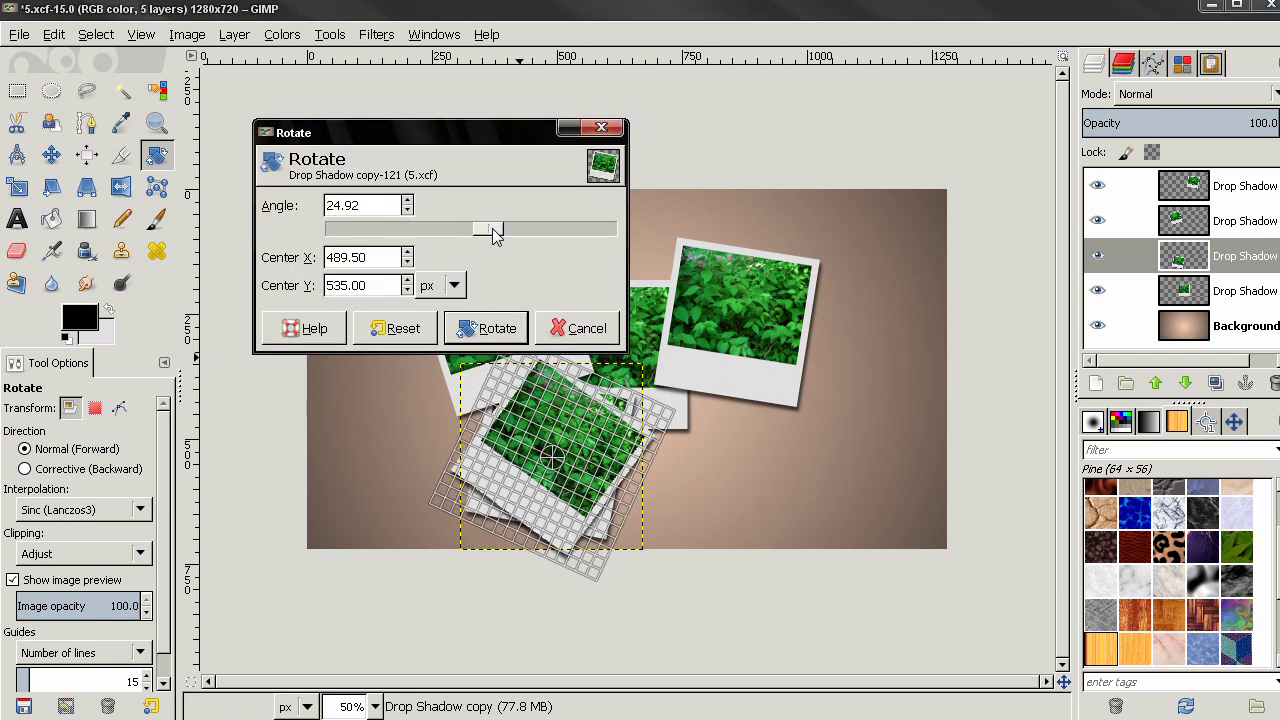
{"action": "left_click", "coordinate": [512, 330]}
Step: Tilt the middle back photo counter-clockwise
{"action": "left_click", "coordinate": [1118, 300]}
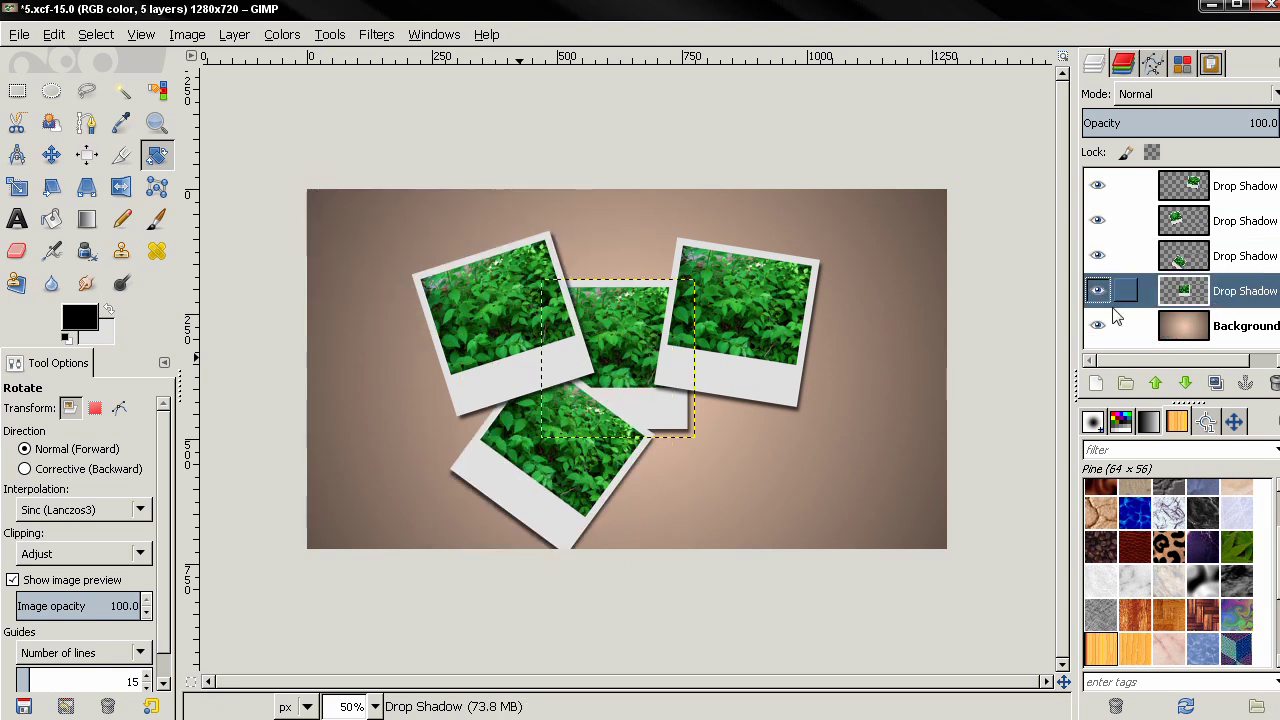
{"action": "left_click", "coordinate": [628, 337]}
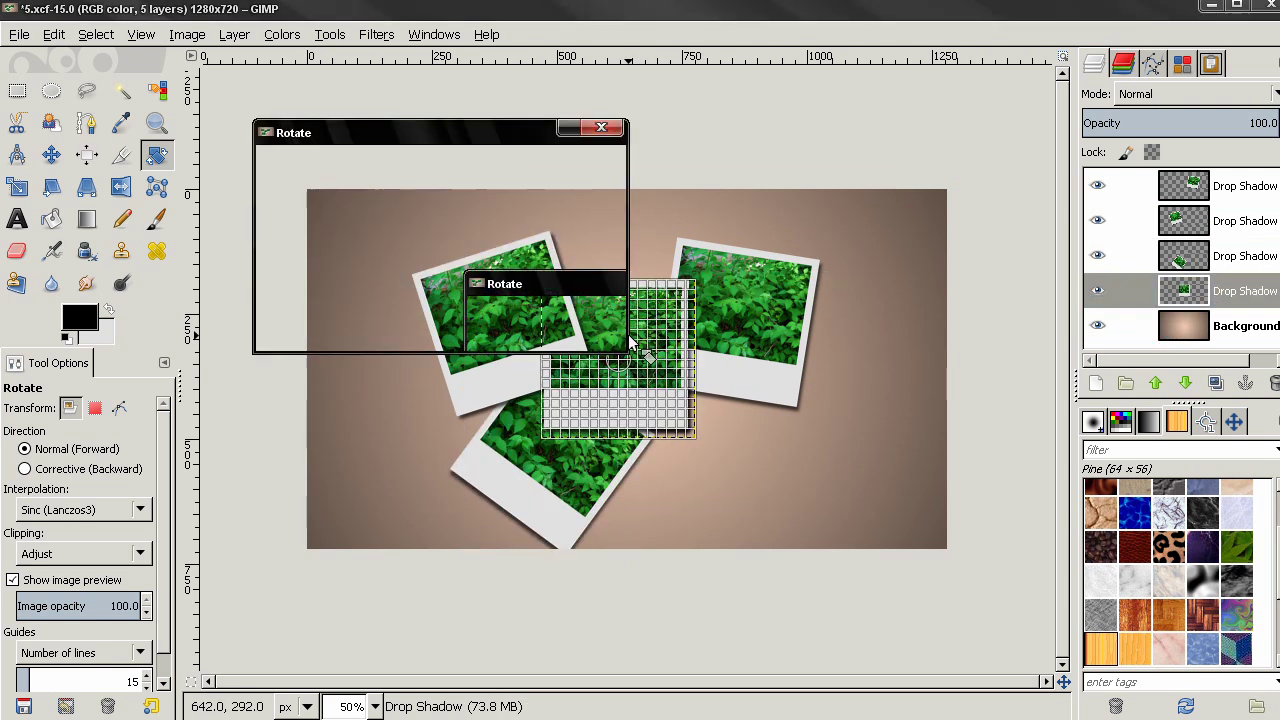
{"action": "mouse_move", "coordinate": [470, 232]}
{"action": "left_mouse_down"}
{"action": "mouse_move", "coordinate": [455, 232]}
{"action": "mouse_move", "coordinate": [467, 231]}
{"action": "left_mouse_up"}
{"action": "left_click", "coordinate": [505, 340]}
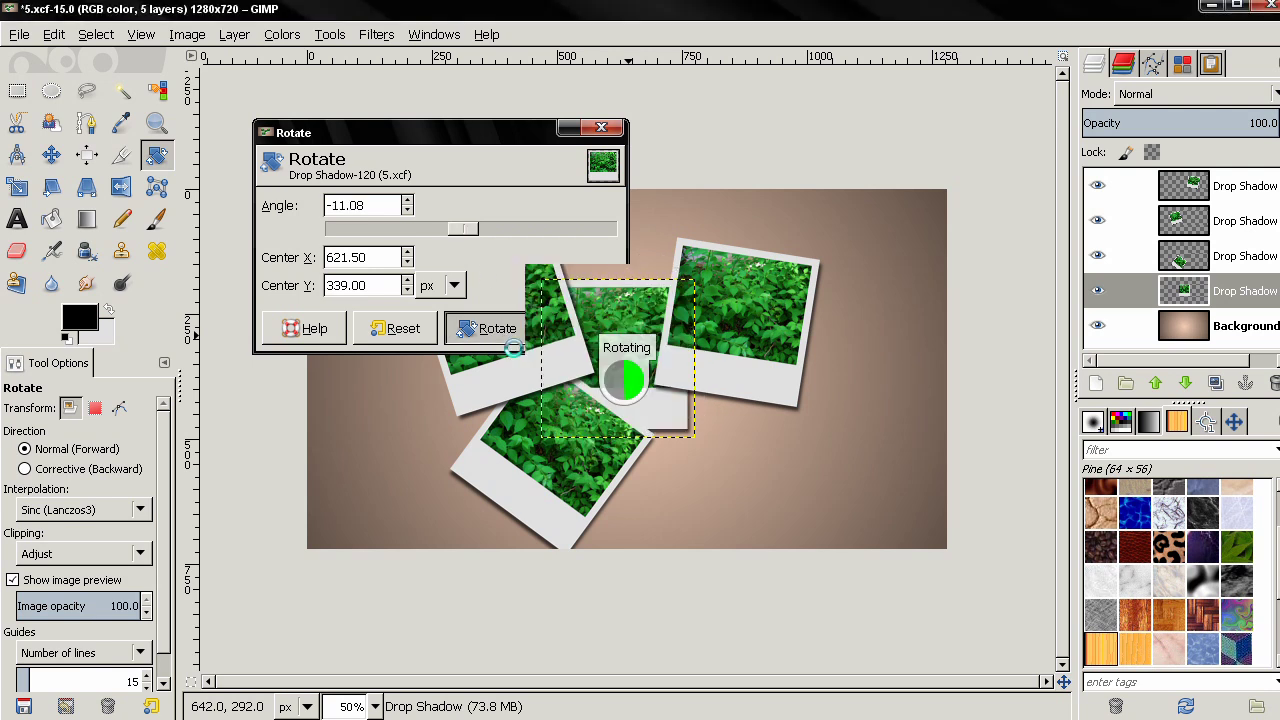
{"action": "key", "text": "m"}
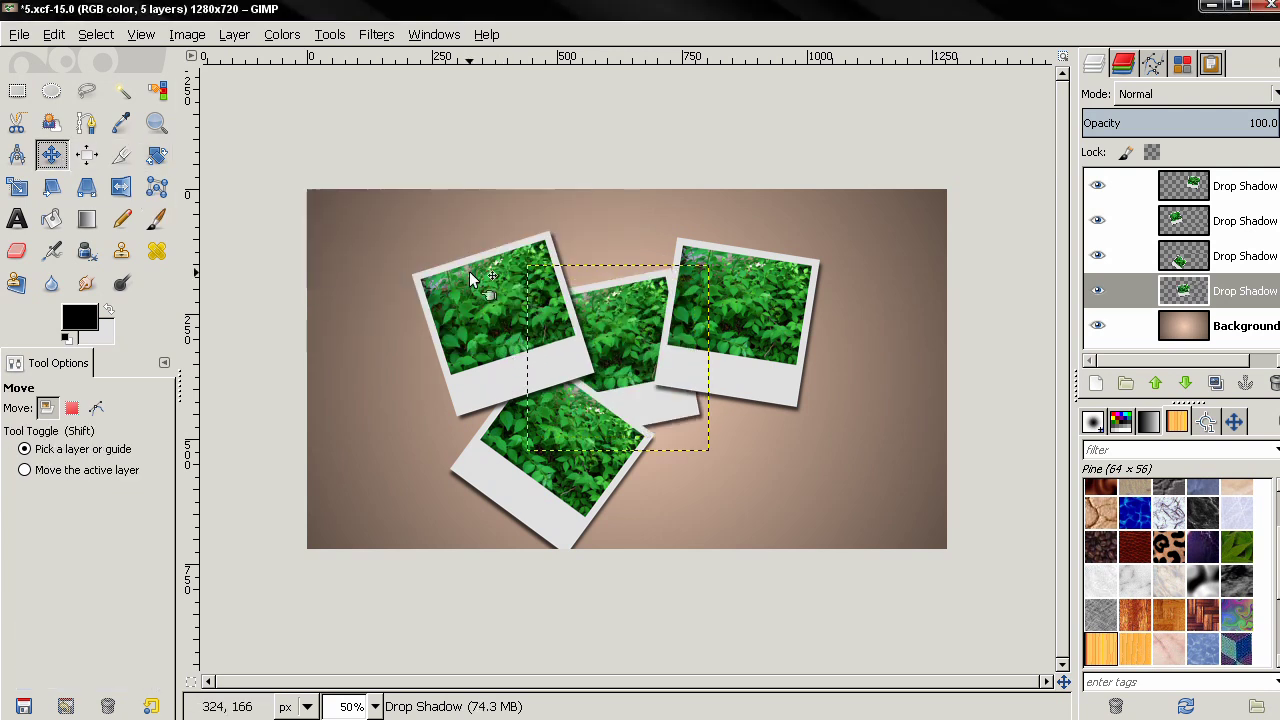
Step: Drag the middle, bottom, top-left and top-right photos closer together into an overlapping group
{"action": "left_click_drag", "start_coordinate": [585, 350], "coordinate": [611, 336]}
{"action": "left_click", "coordinate": [1200, 256]}
{"action": "left_click_drag", "start_coordinate": [551, 434], "coordinate": [570, 428]}
{"action": "left_click_drag", "start_coordinate": [478, 285], "coordinate": [668, 395]}
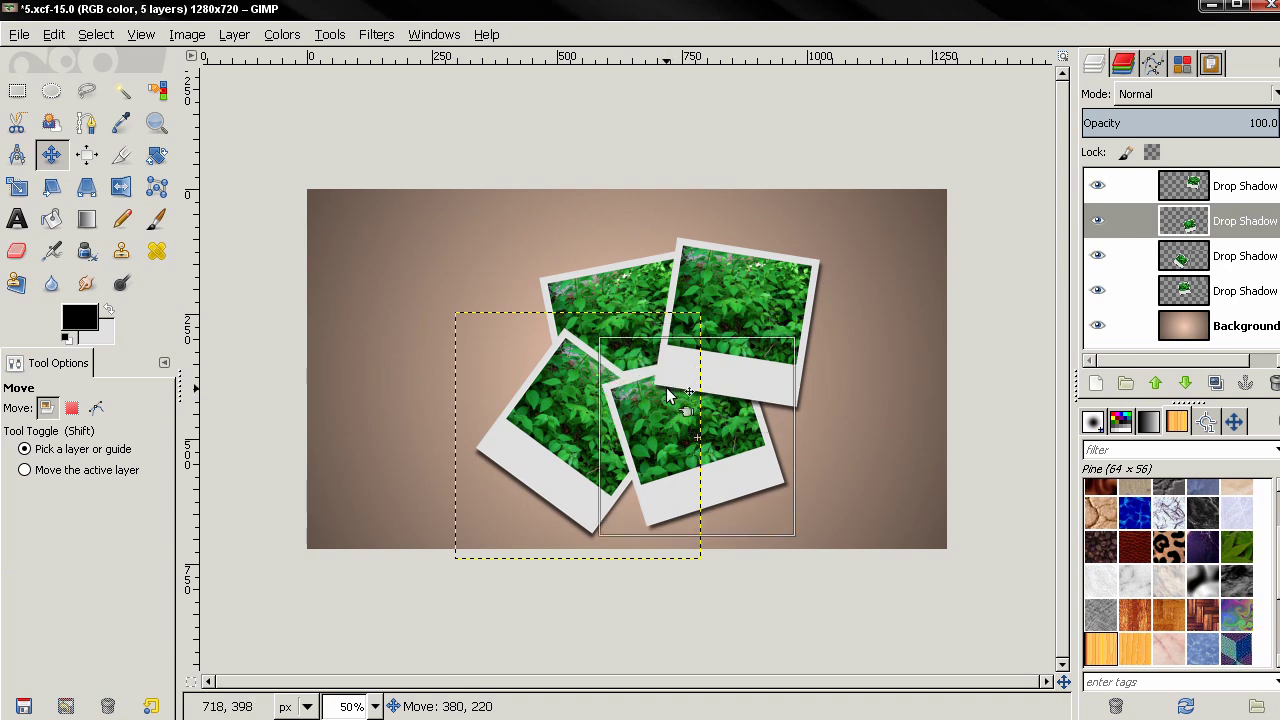
{"action": "left_click_drag", "start_coordinate": [712, 276], "coordinate": [519, 255]}
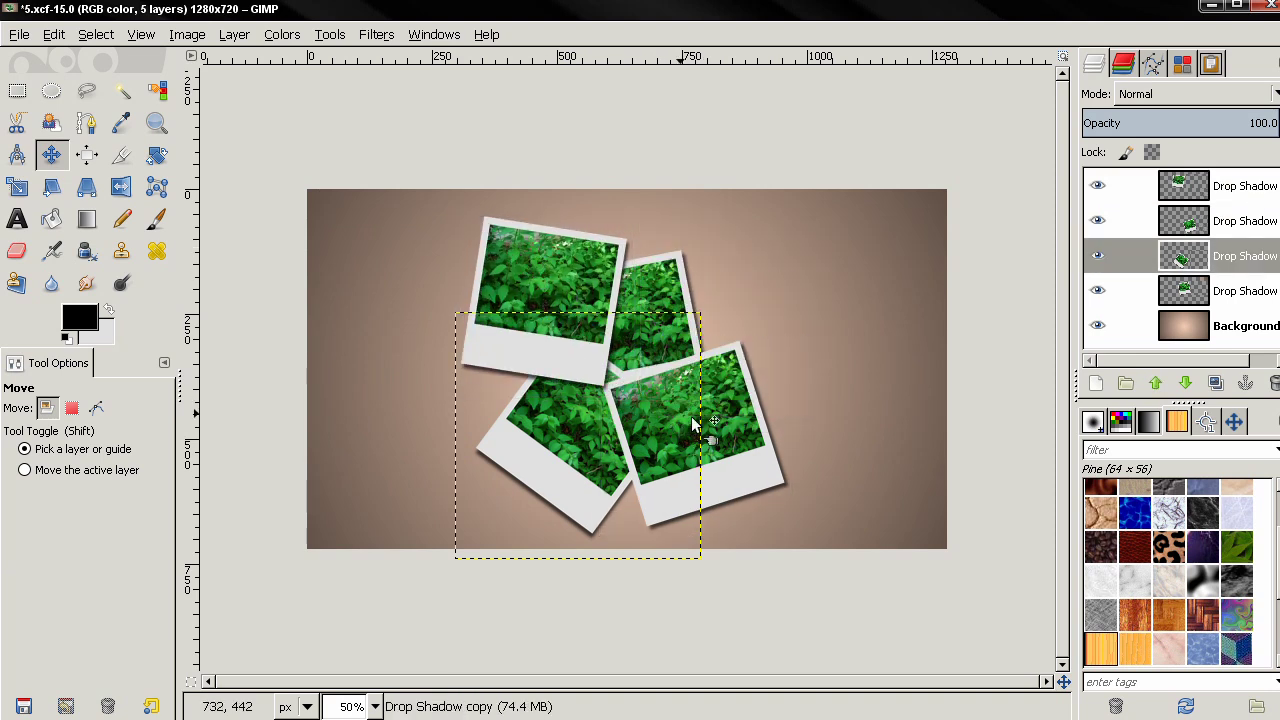
{"action": "mouse_move", "coordinate": [697, 428]}
{"action": "left_mouse_down"}
{"action": "mouse_move", "coordinate": [720, 428]}
{"action": "mouse_move", "coordinate": [680, 432]}
{"action": "mouse_move", "coordinate": [653, 372]}
{"action": "mouse_move", "coordinate": [679, 444]}
{"action": "left_mouse_up"}
Step: Fine-tune the lower-left, back top and lower-right photo positions
{"action": "left_click", "coordinate": [541, 449]}
{"action": "left_click_drag", "start_coordinate": [541, 451], "coordinate": [516, 443]}
{"action": "left_click_drag", "start_coordinate": [679, 265], "coordinate": [733, 233]}
{"action": "left_click", "coordinate": [712, 300]}
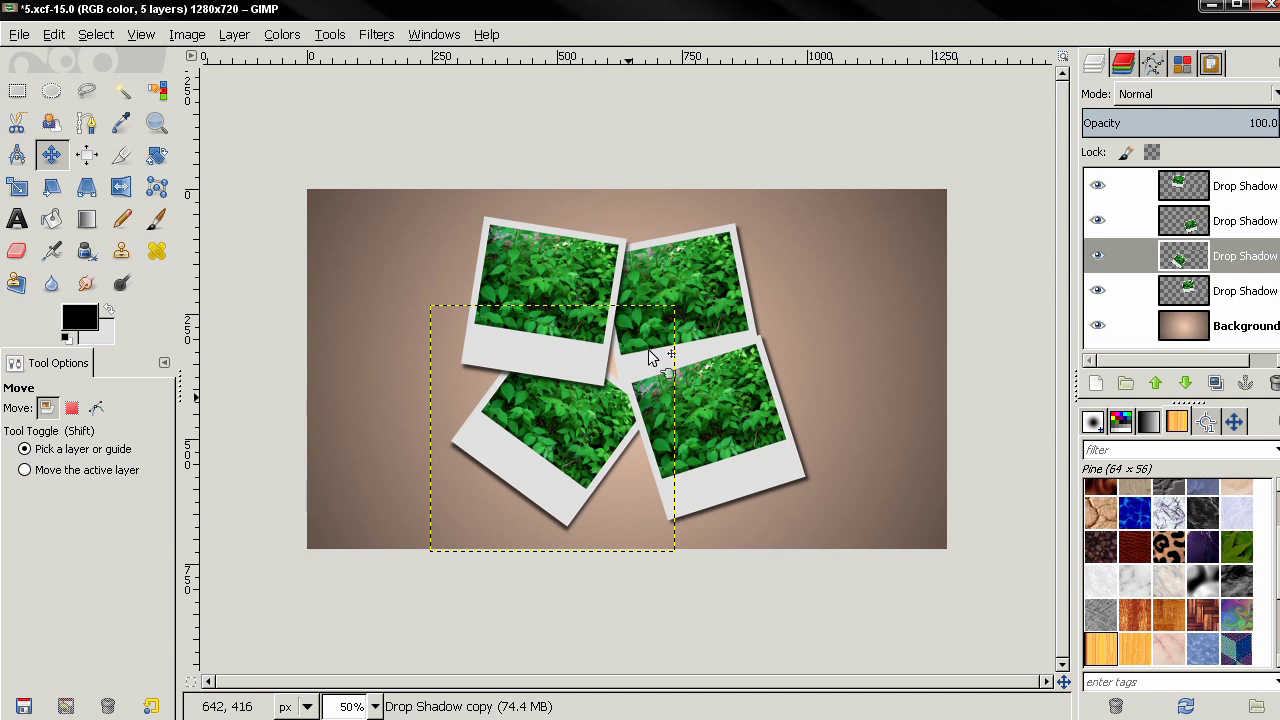
{"action": "left_click_drag", "start_coordinate": [650, 358], "coordinate": [664, 346]}
{"action": "left_click_drag", "start_coordinate": [580, 452], "coordinate": [586, 438]}
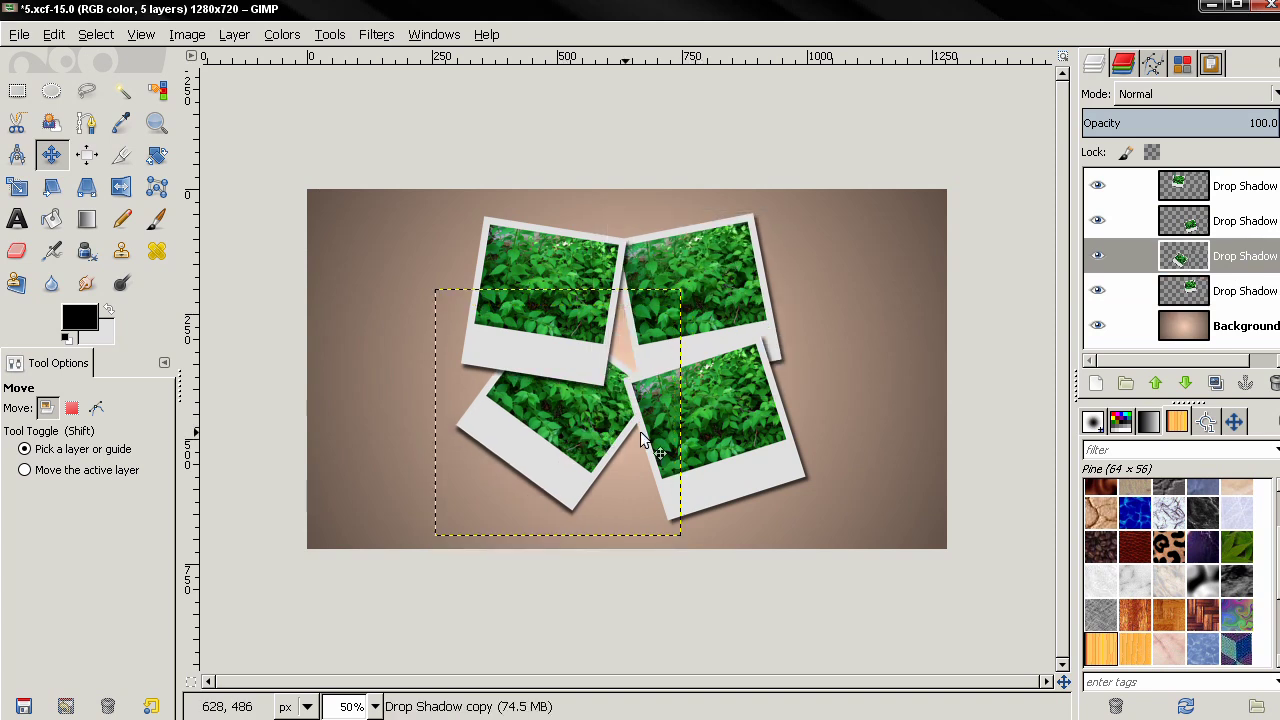
{"action": "mouse_move", "coordinate": [666, 418]}
{"action": "left_mouse_down"}
{"action": "mouse_move", "coordinate": [605, 386]}
{"action": "mouse_move", "coordinate": [672, 430]}
{"action": "left_mouse_up"}
Step: Restack the lower-left photo's layer above the lower-right photo's layer
{"action": "left_click", "coordinate": [570, 432]}
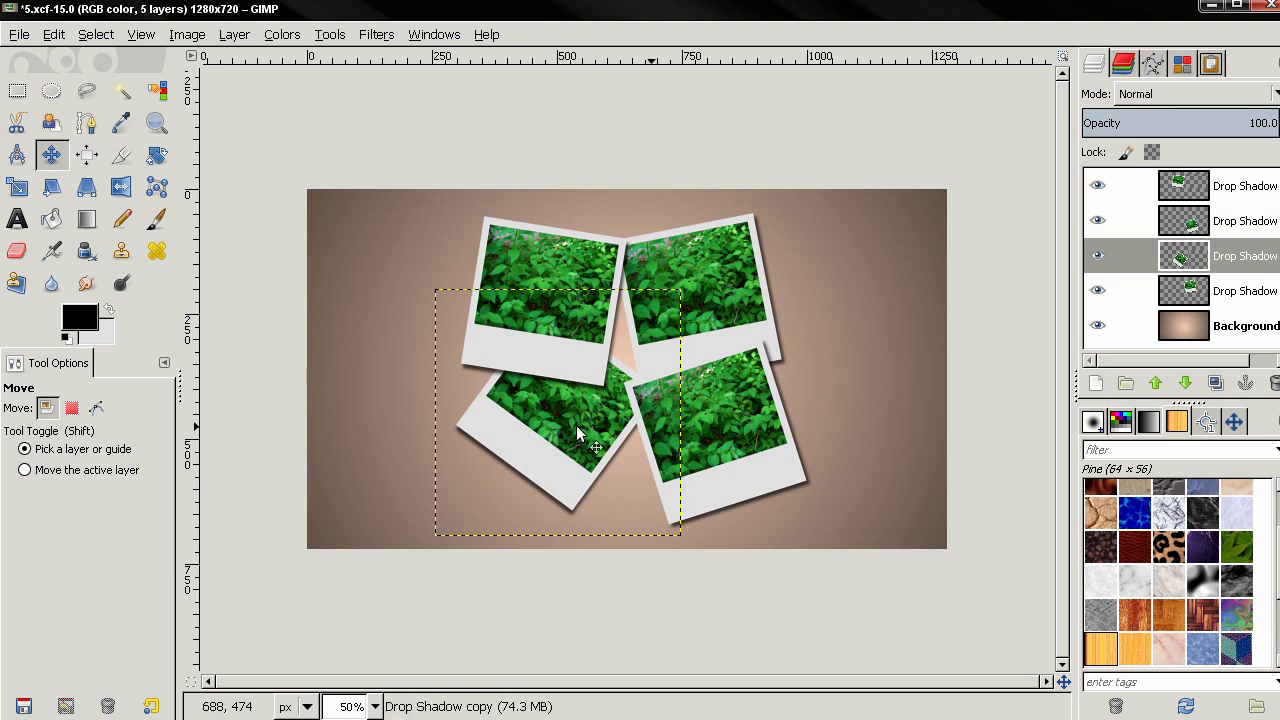
{"action": "left_click", "coordinate": [747, 416]}
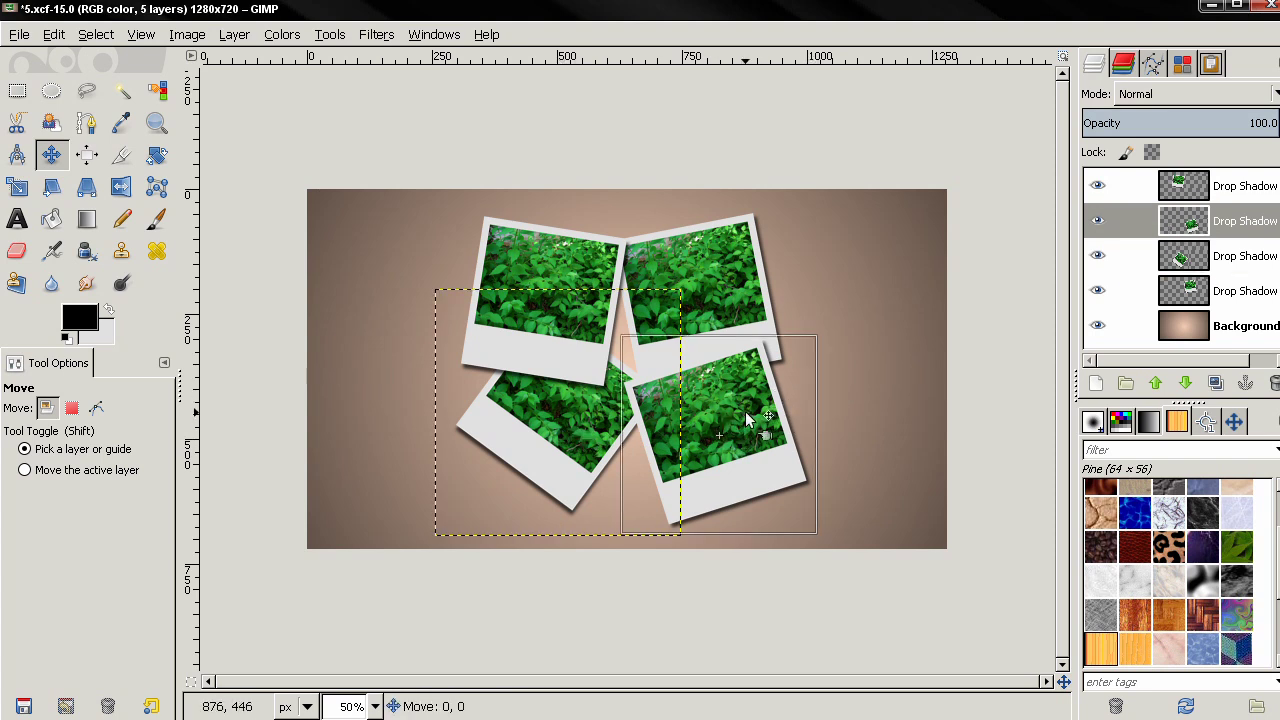
{"action": "left_click", "coordinate": [1158, 262]}
{"action": "left_click_drag", "start_coordinate": [1185, 262], "coordinate": [1195, 206]}
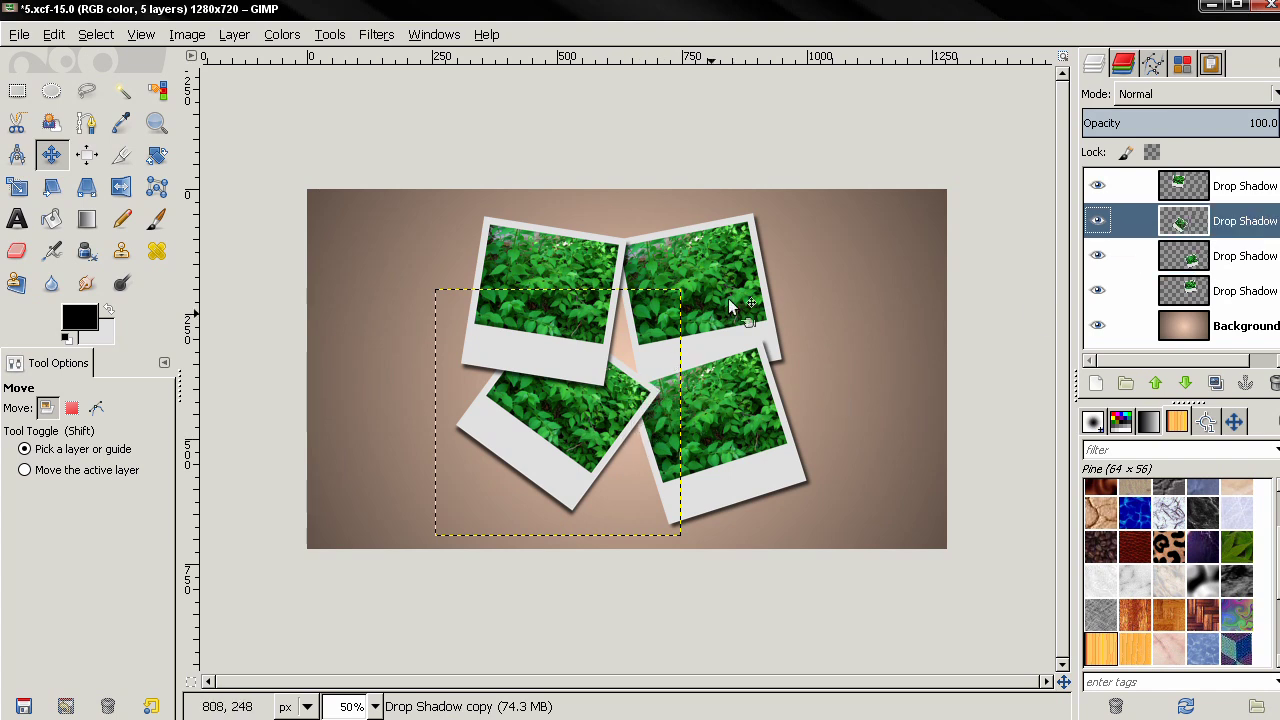
Step: Nudge the upper-right and lower-right photos, and raise the upper-right photo one layer
{"action": "left_click_drag", "start_coordinate": [742, 286], "coordinate": [724, 287]}
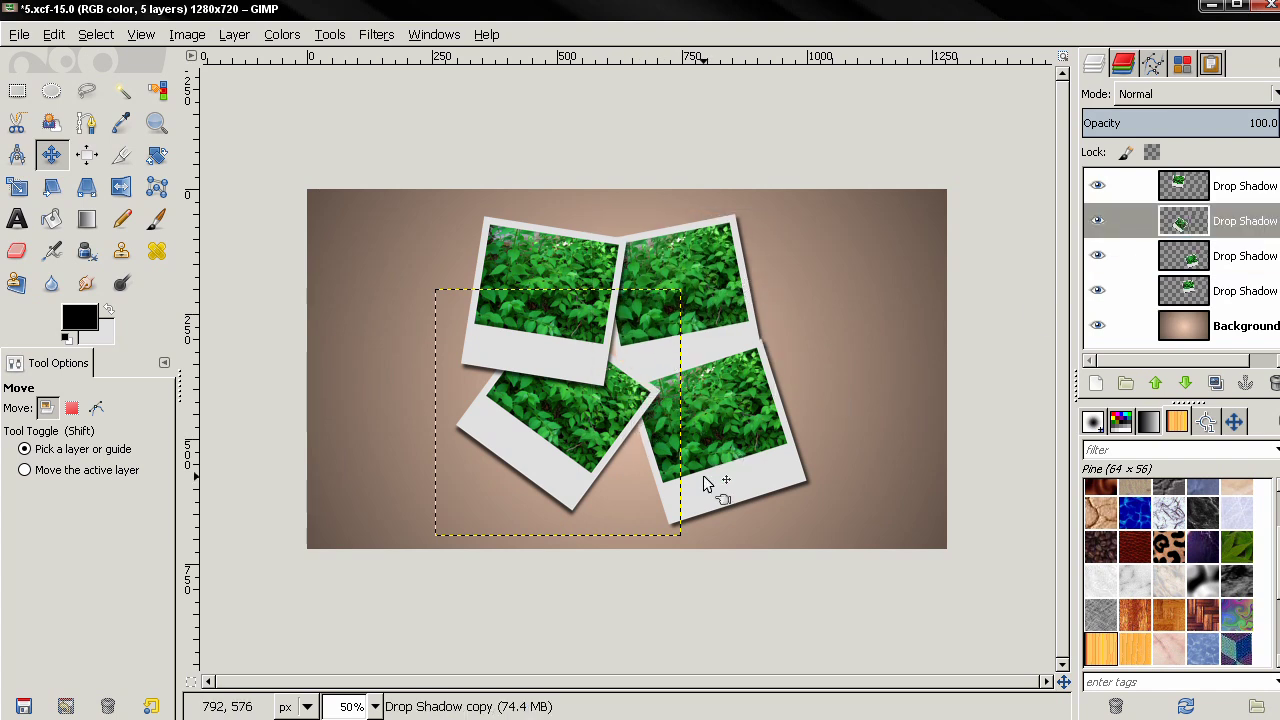
{"action": "mouse_move", "coordinate": [703, 482]}
{"action": "left_mouse_down"}
{"action": "mouse_move", "coordinate": [708, 465]}
{"action": "mouse_move", "coordinate": [692, 459]}
{"action": "mouse_move", "coordinate": [671, 481]}
{"action": "mouse_move", "coordinate": [685, 474]}
{"action": "left_mouse_up"}
{"action": "left_click", "coordinate": [713, 317]}
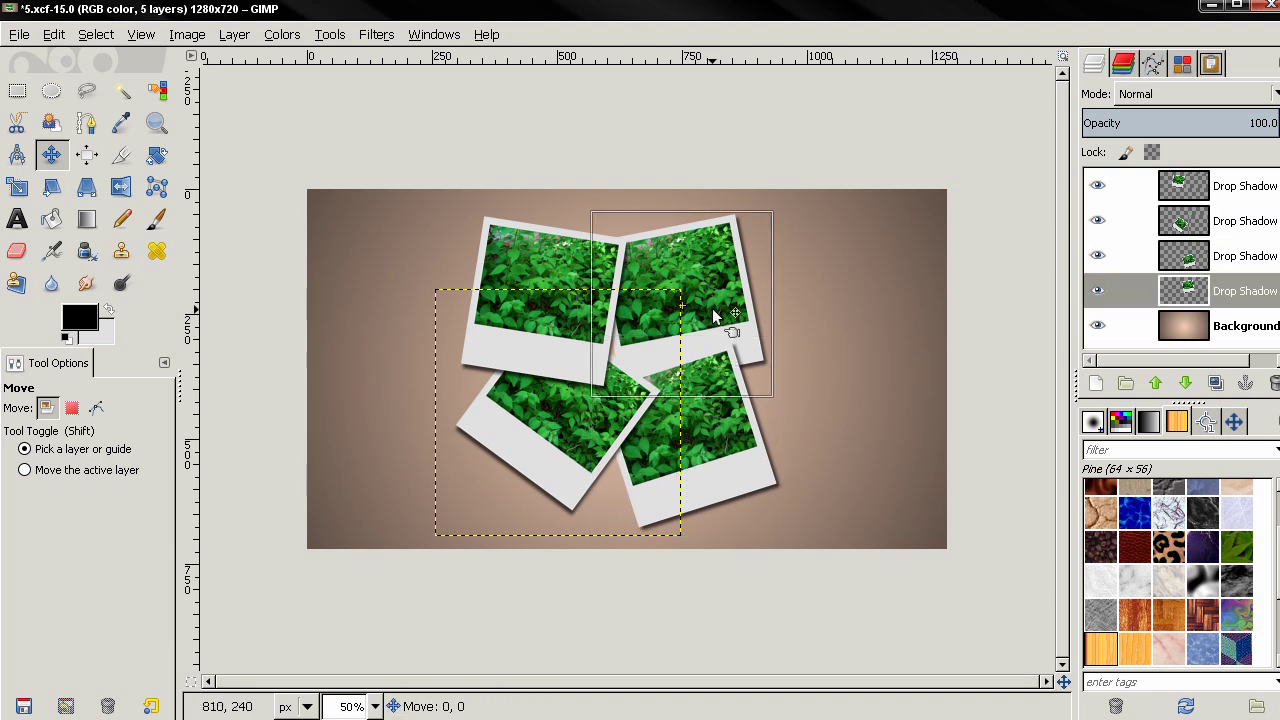
{"action": "mouse_move", "coordinate": [713, 317]}
{"action": "left_mouse_down"}
{"action": "mouse_move", "coordinate": [712, 332]}
{"action": "mouse_move", "coordinate": [707, 315]}
{"action": "left_mouse_up"}
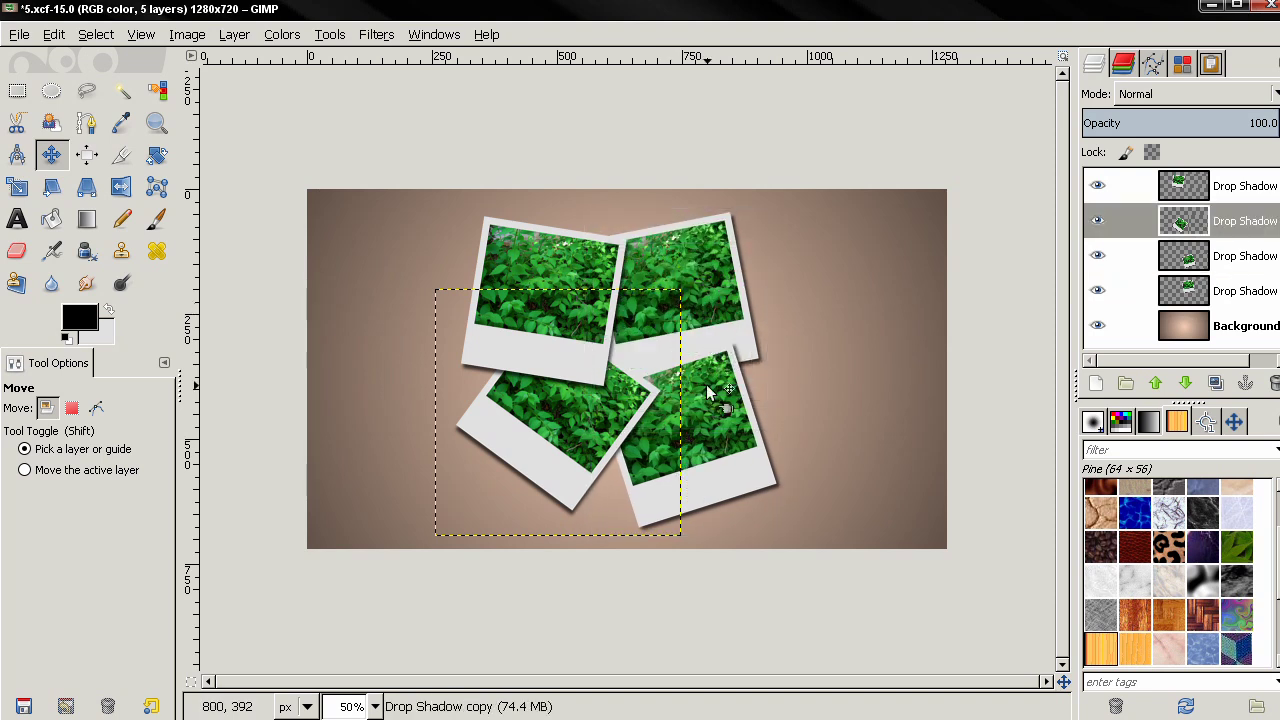
{"action": "left_click", "coordinate": [728, 314]}
{"action": "left_click_drag", "start_coordinate": [1229, 290], "coordinate": [1217, 258]}
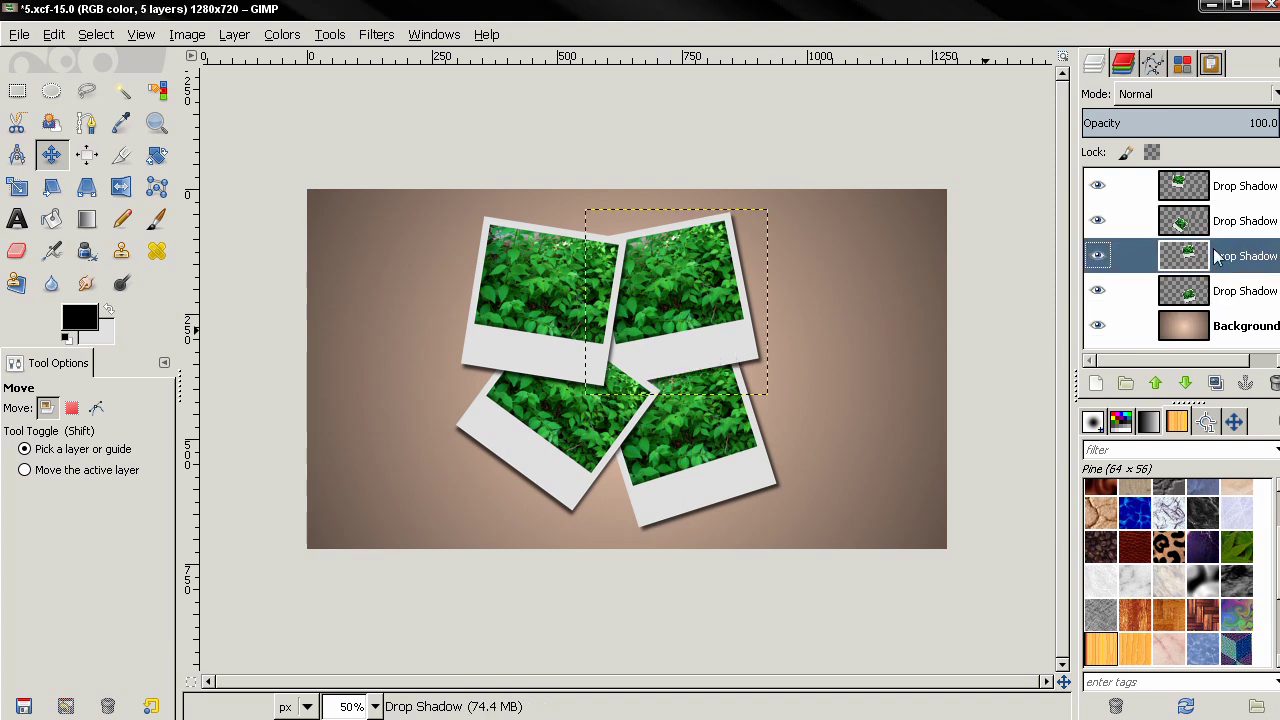
Step: Make final position tweaks to the lower-right, lower-left and upper-right photos, then select the background layer
{"action": "left_click_drag", "start_coordinate": [690, 447], "coordinate": [697, 449]}
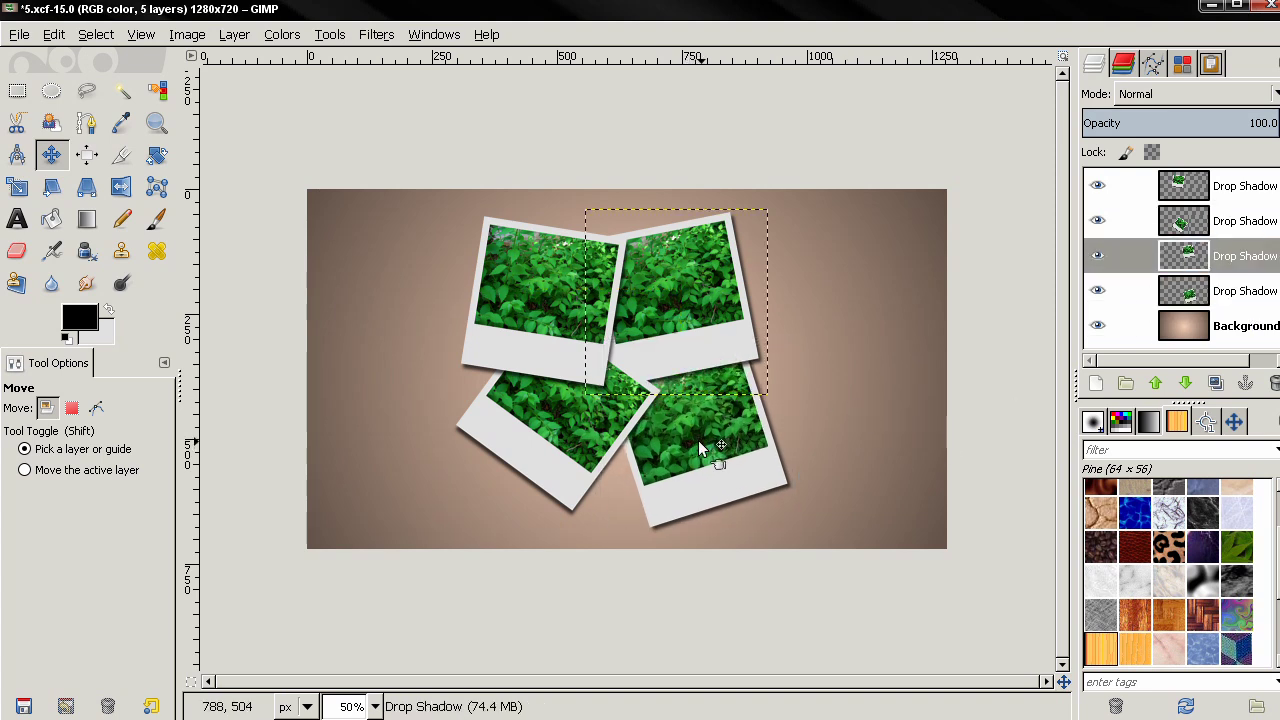
{"action": "left_click_drag", "start_coordinate": [581, 449], "coordinate": [557, 452]}
{"action": "left_click_drag", "start_coordinate": [674, 354], "coordinate": [694, 347]}
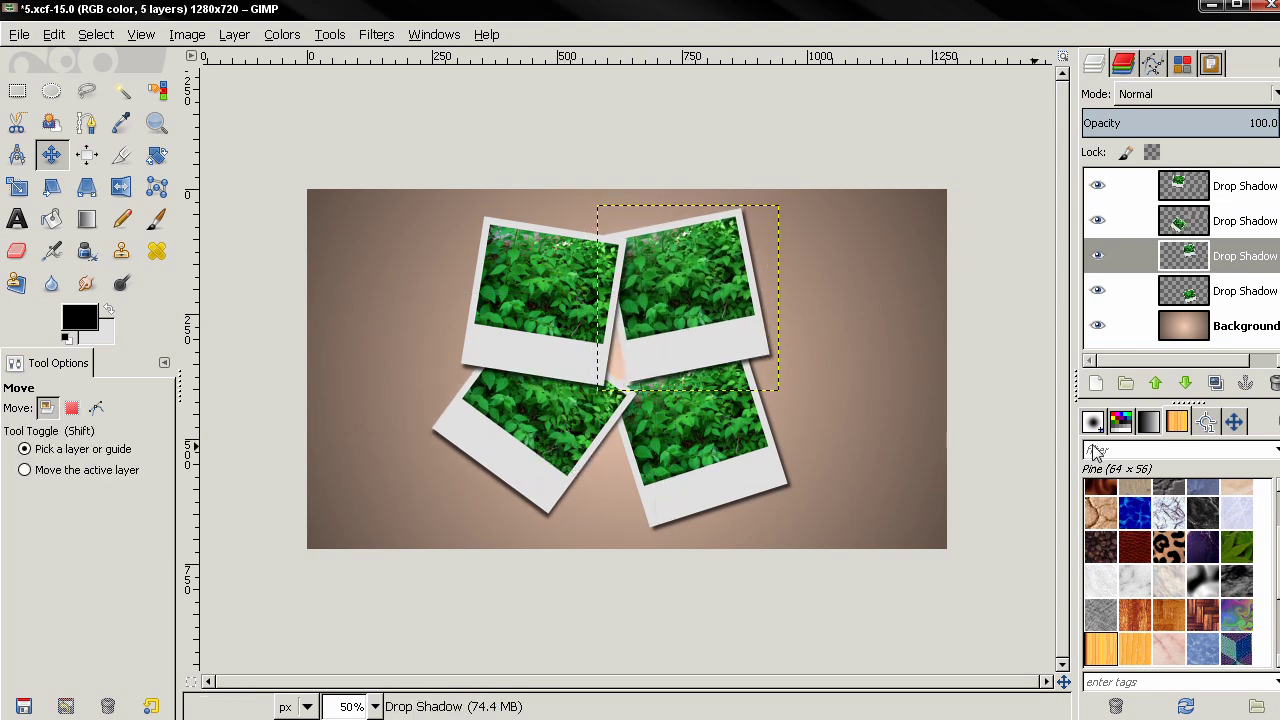
{"action": "left_click", "coordinate": [888, 466]}
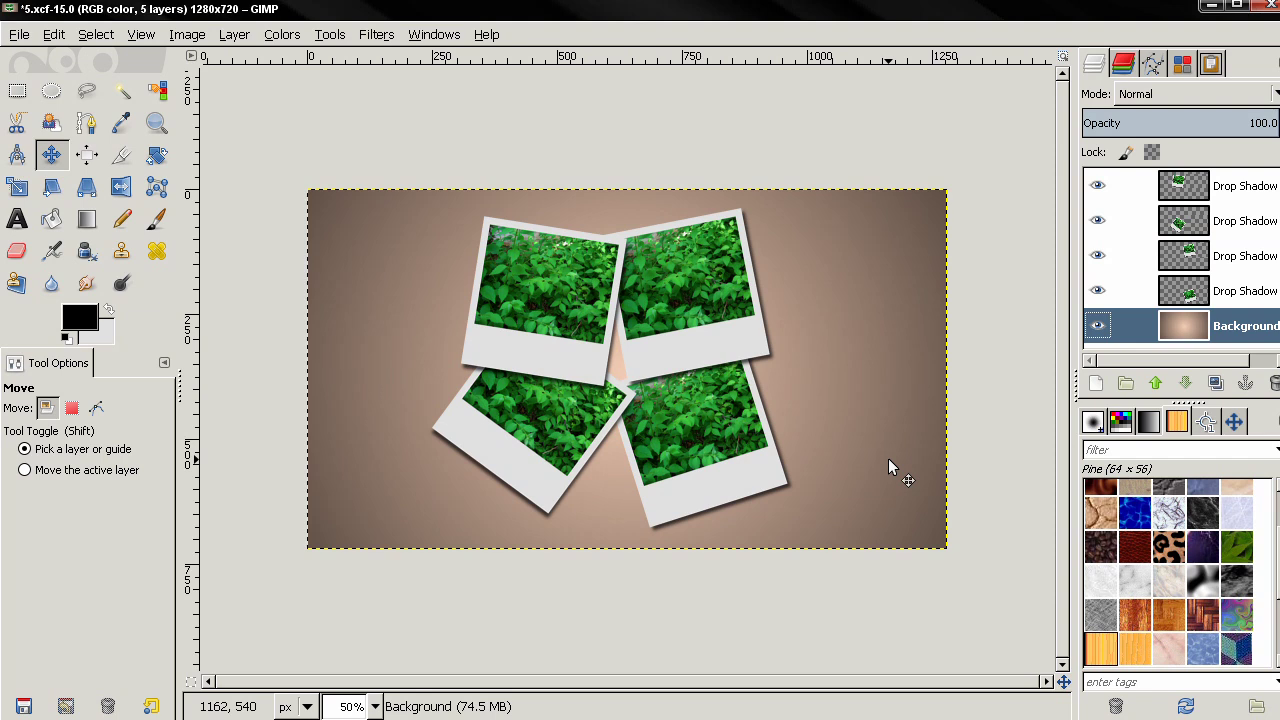